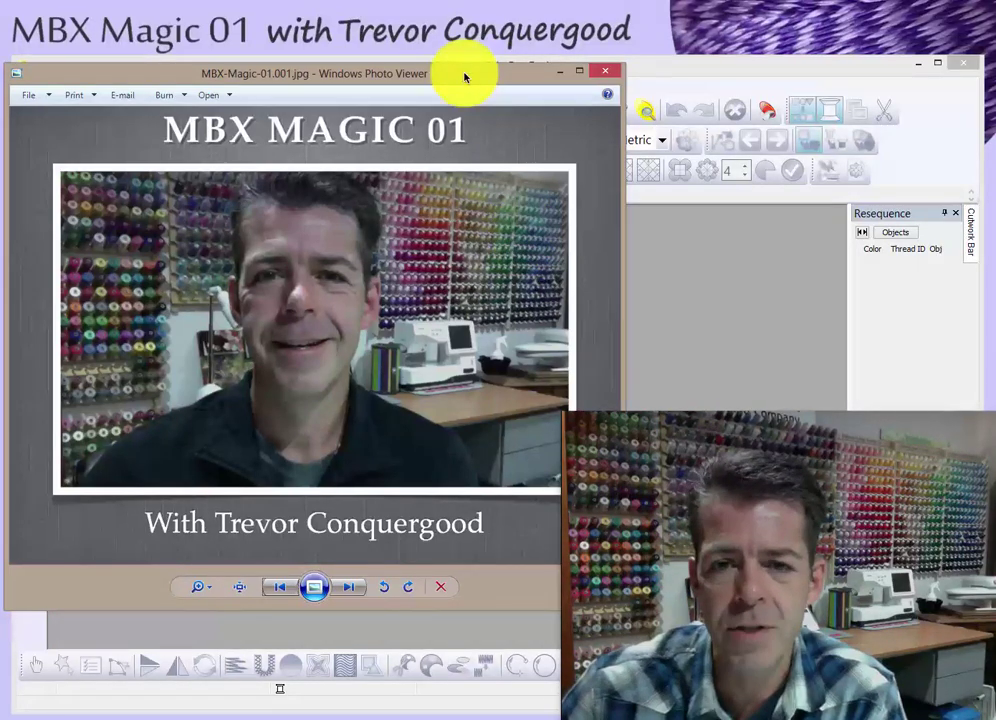
Advance to the next slide image, switch to Digitizer MBX and create a new blank design.
{"action": "left_click", "coordinate": [348, 590]}
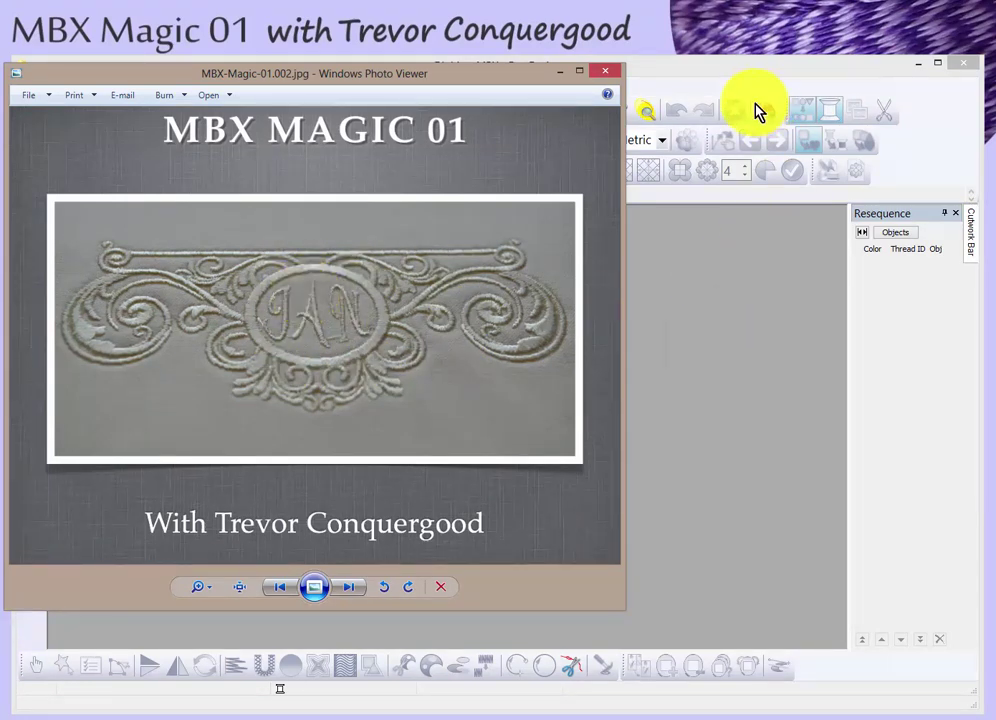
{"action": "left_click", "coordinate": [706, 66]}
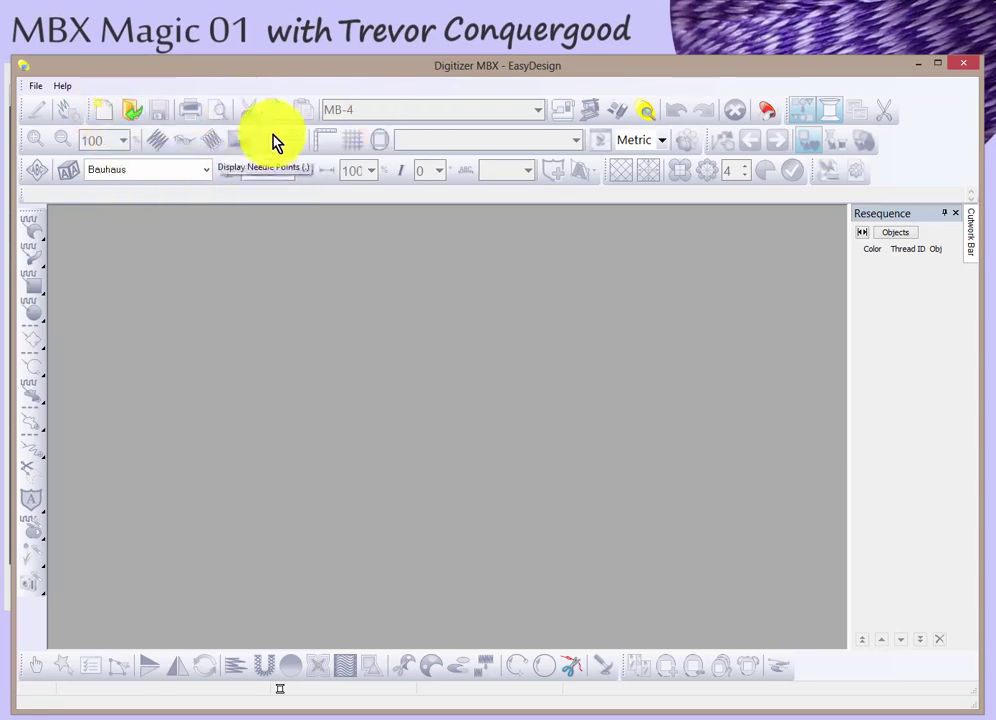
{"action": "left_click", "coordinate": [105, 118]}
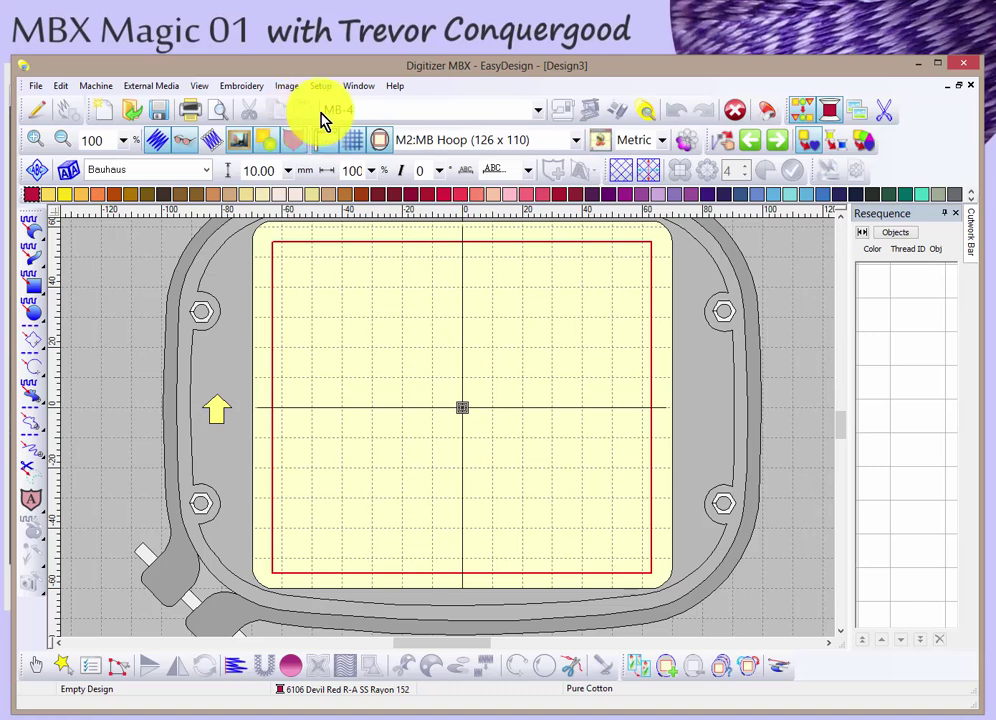
Set the embroidery machine to MC15000 and the hoop to Hoop SQ14 (140 x 140).
{"action": "left_click", "coordinate": [482, 113]}
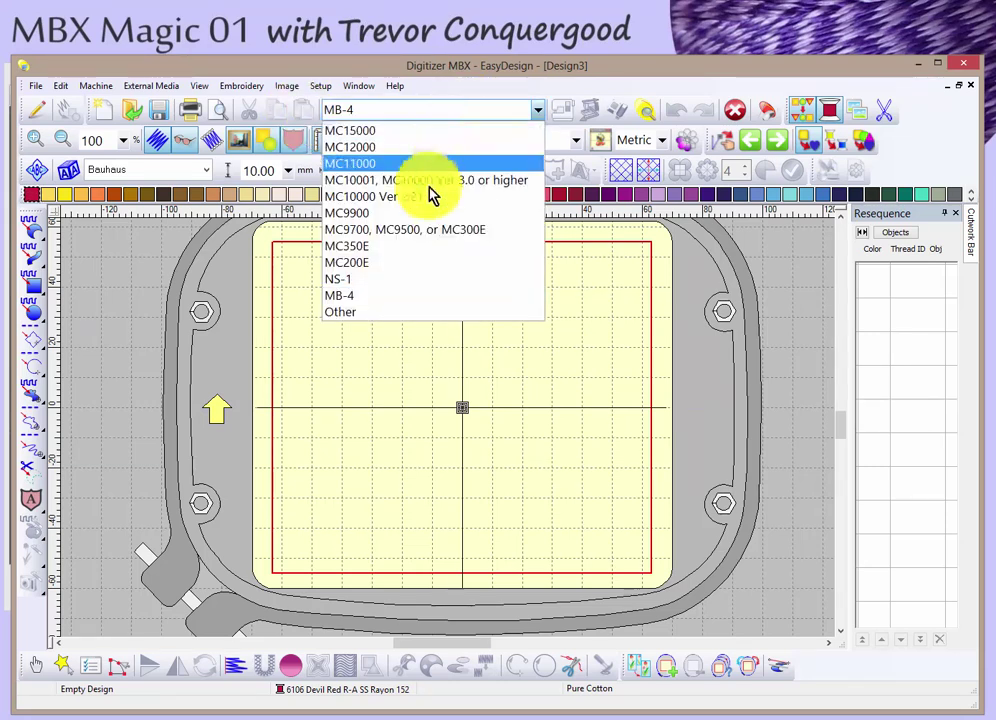
{"action": "left_click", "coordinate": [378, 132]}
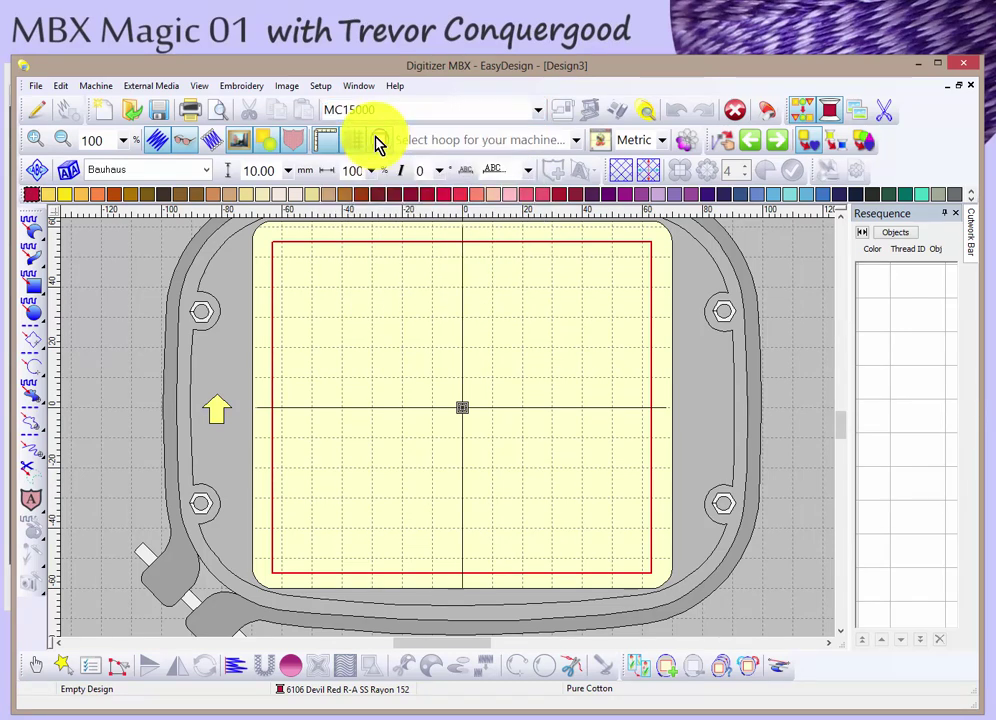
{"action": "left_click", "coordinate": [462, 148]}
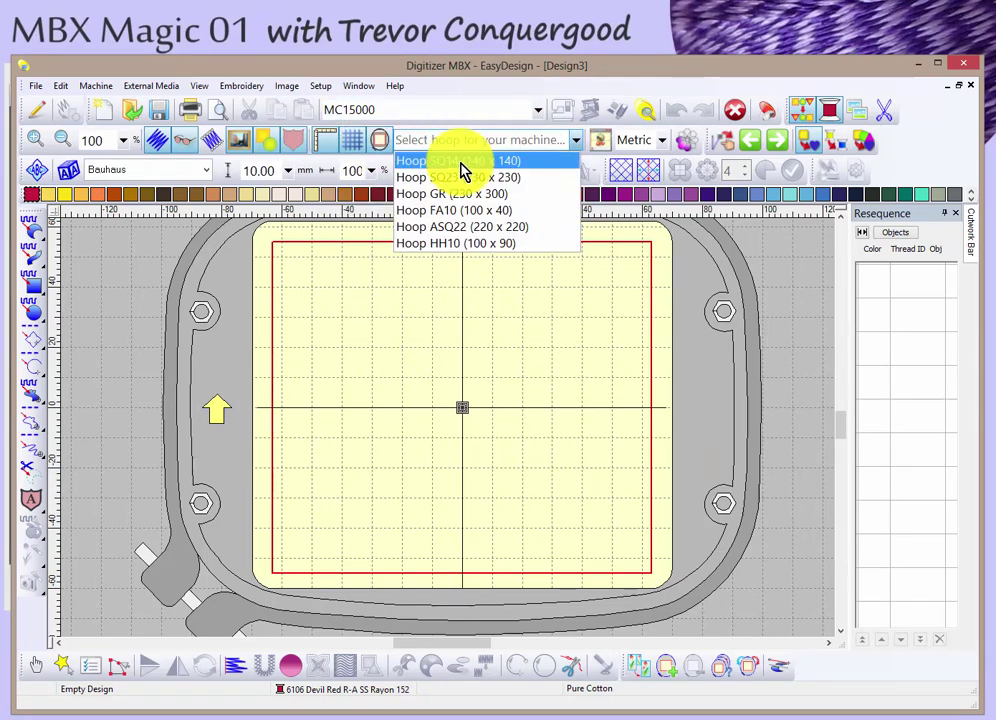
{"action": "left_click", "coordinate": [460, 161]}
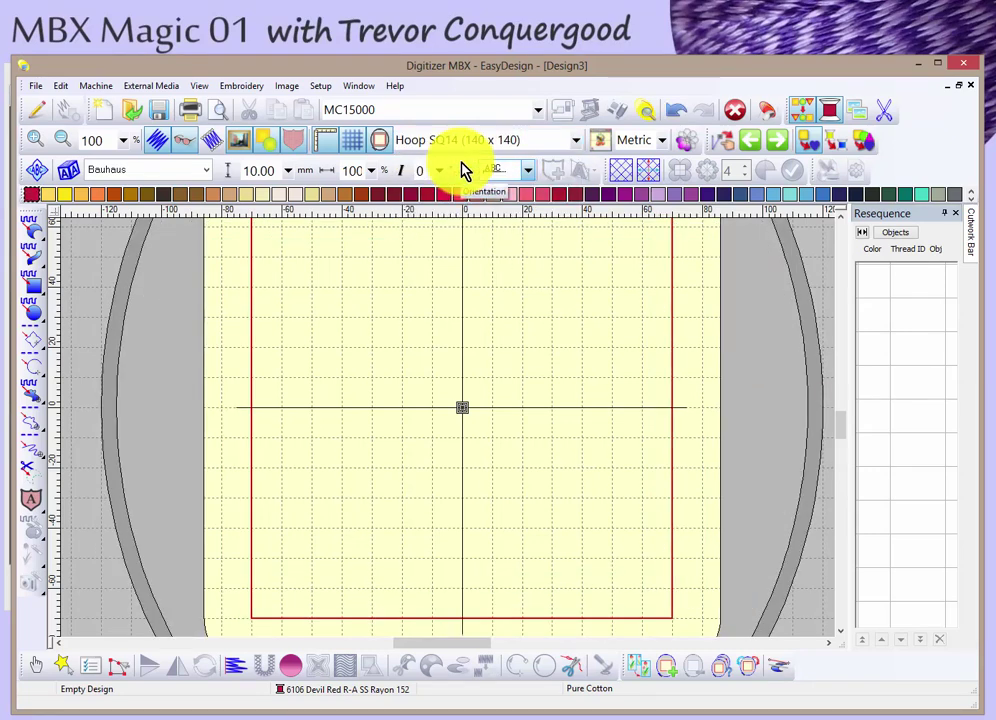
{"action": "key", "text": "shift+z"}
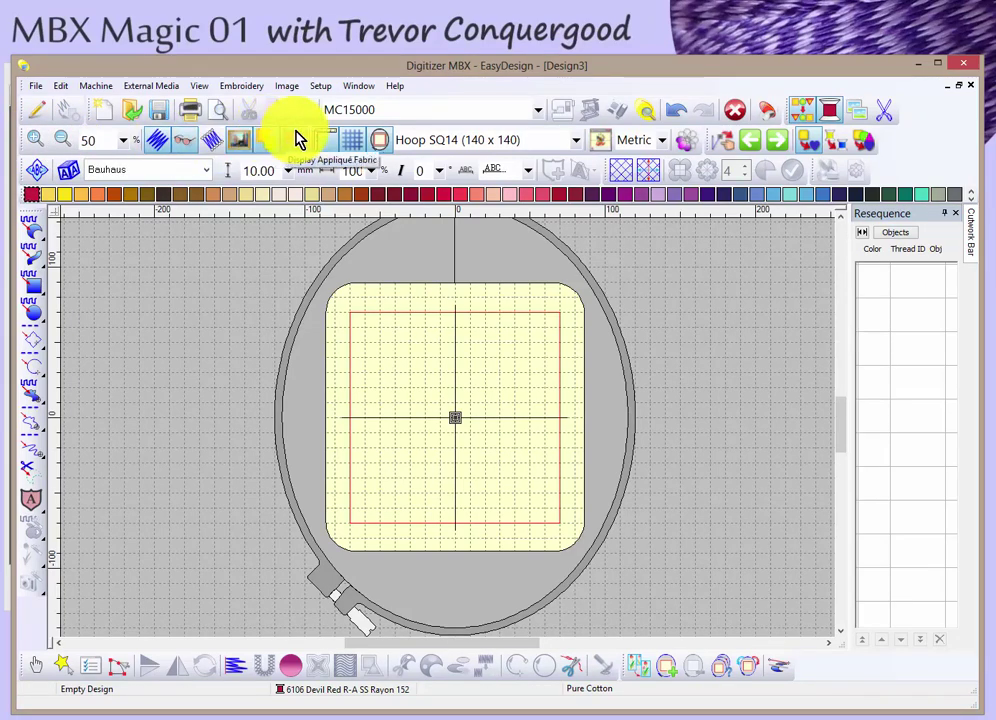
Hide the hoop in the design window and show it again.
{"action": "left_click", "coordinate": [376, 142]}
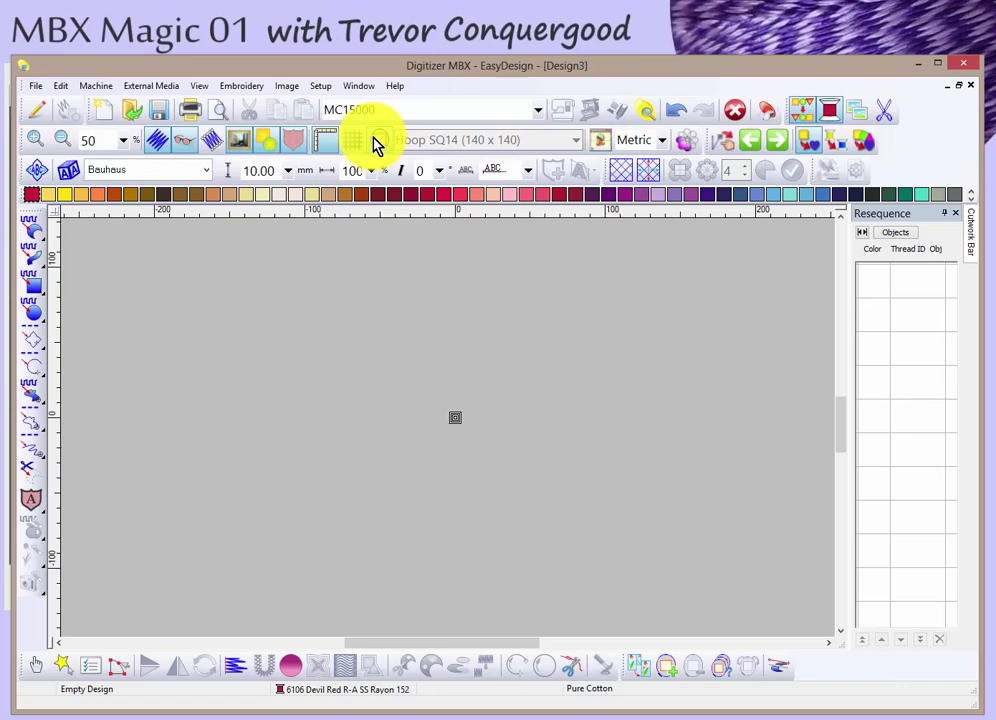
{"action": "left_click", "coordinate": [376, 142]}
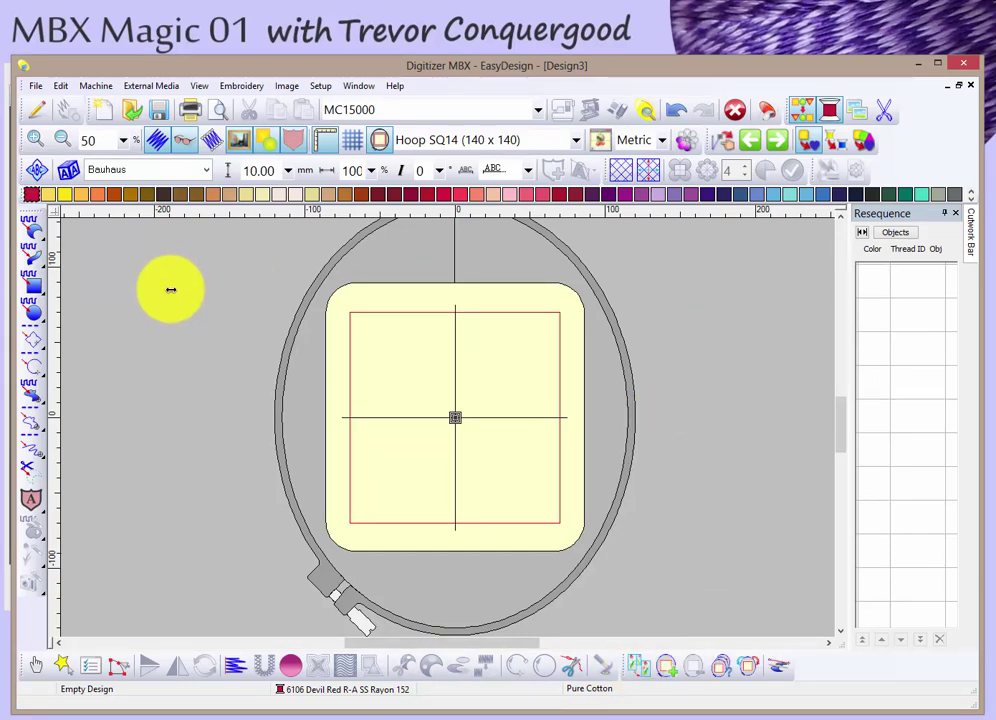
Open the design MBX-Magic-01-monogram.JAN from the 01 folder, looking through the supported file types.
{"action": "left_click", "coordinate": [131, 110]}
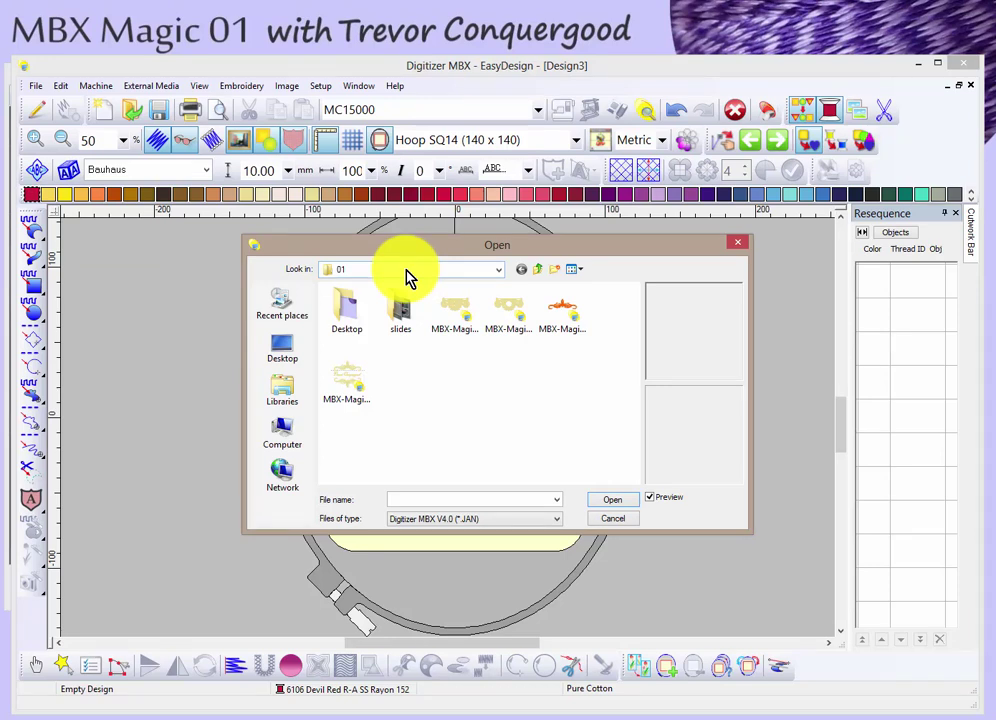
{"action": "left_click", "coordinate": [500, 270]}
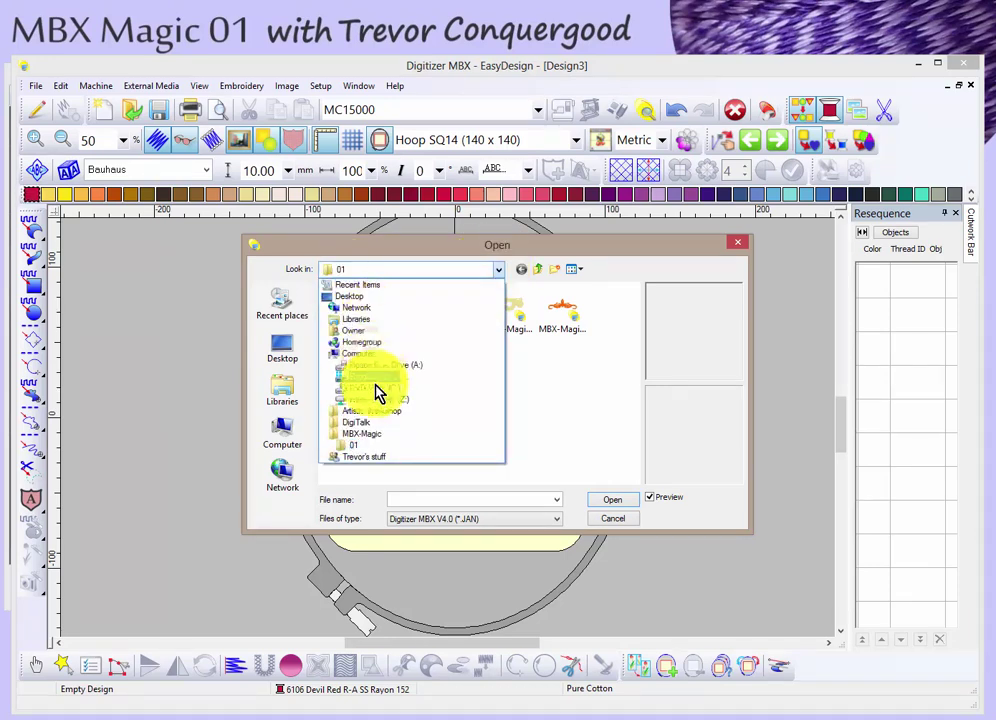
{"action": "left_click", "coordinate": [357, 448]}
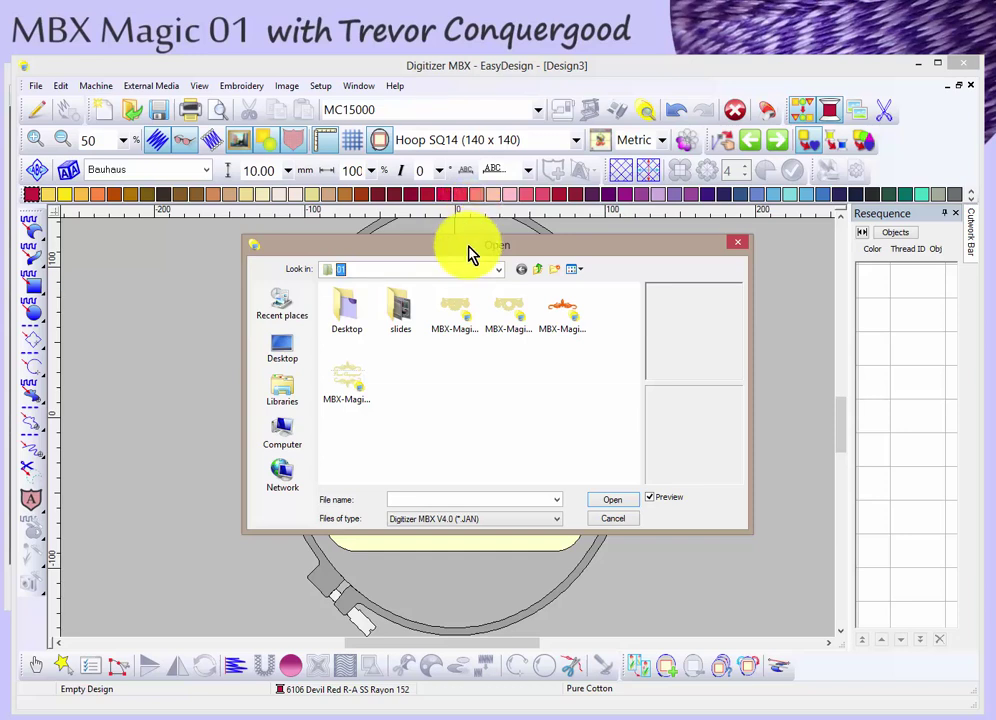
{"action": "left_click_drag", "start_coordinate": [471, 251], "coordinate": [446, 141]}
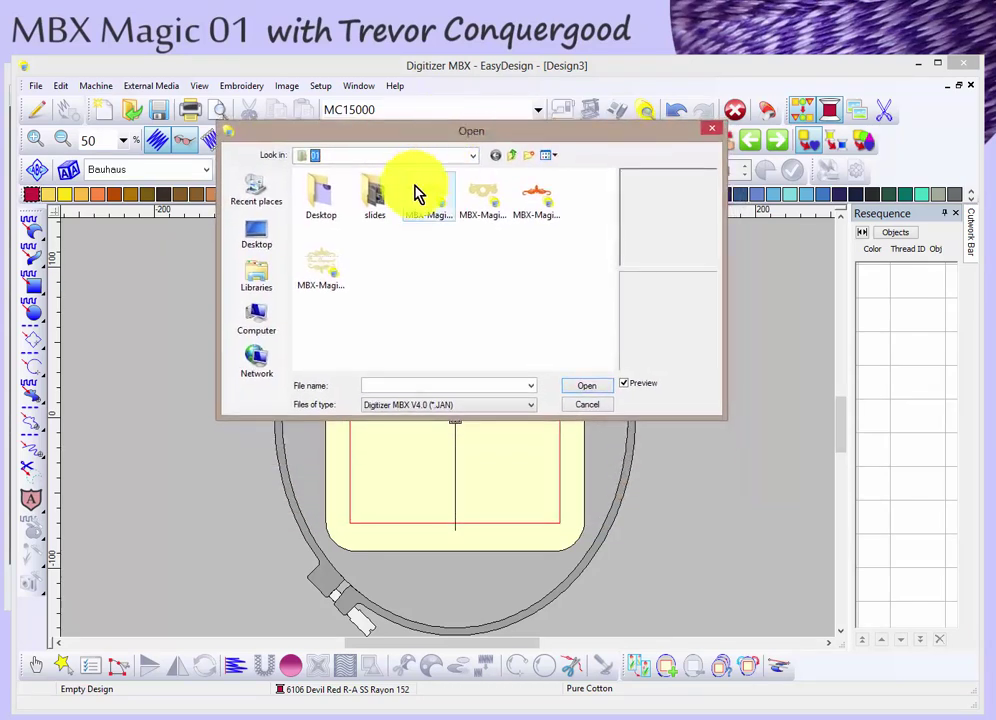
{"action": "left_click", "coordinate": [452, 412]}
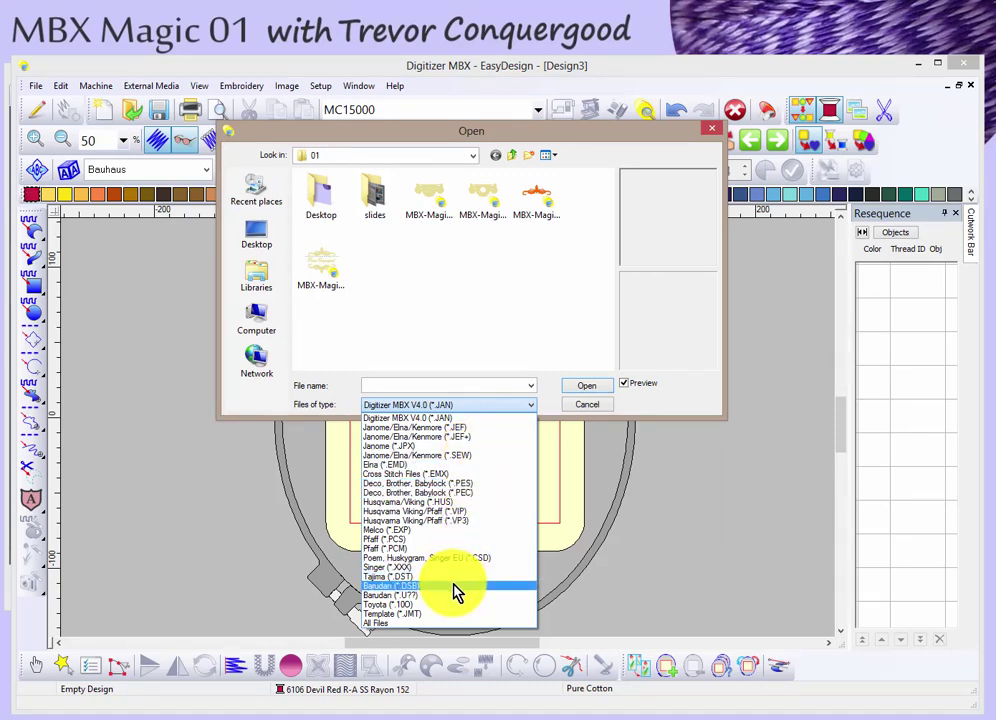
{"action": "left_click", "coordinate": [249, 406]}
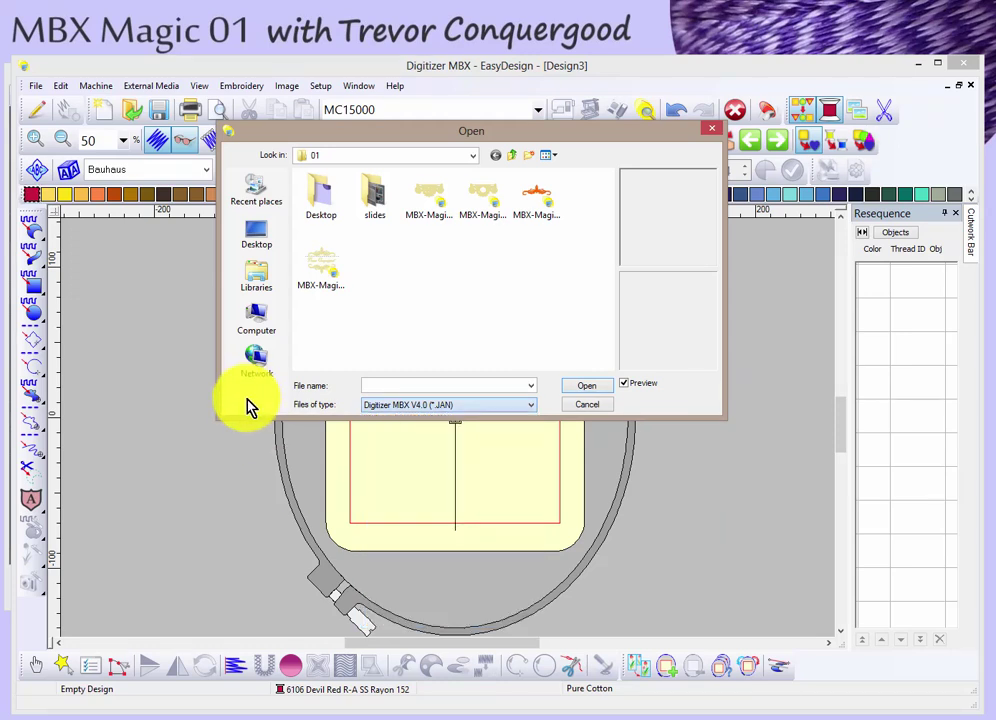
{"action": "left_click", "coordinate": [490, 203]}
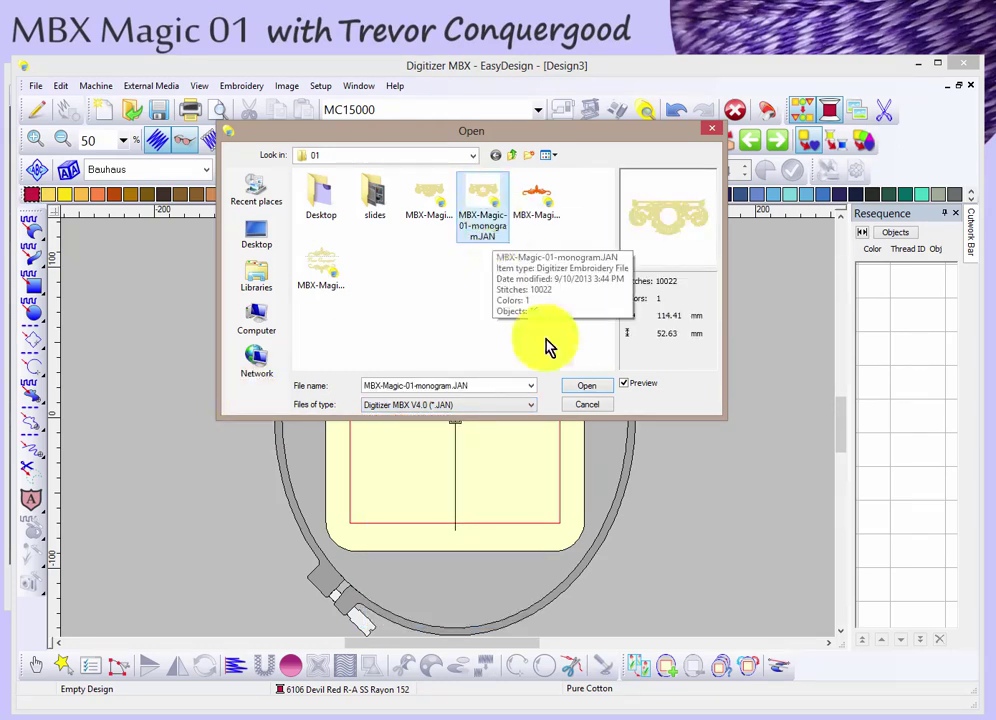
{"action": "left_click", "coordinate": [590, 388]}
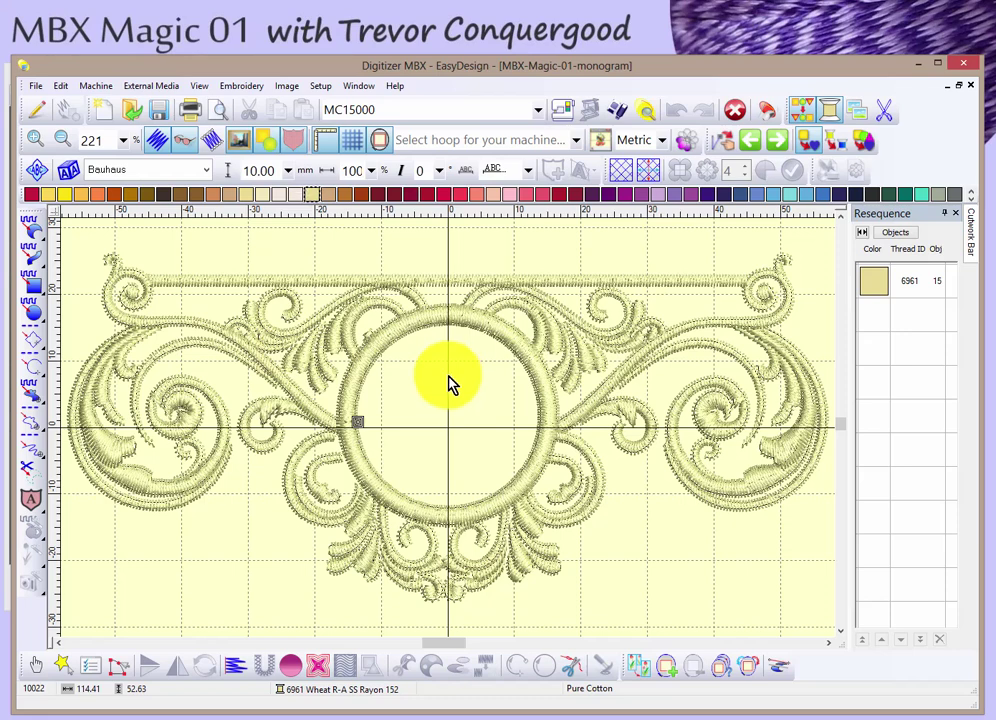
Start a monogram for the scroll frame design and enter the initials J, A and N.
{"action": "key", "text": "shift+z"}
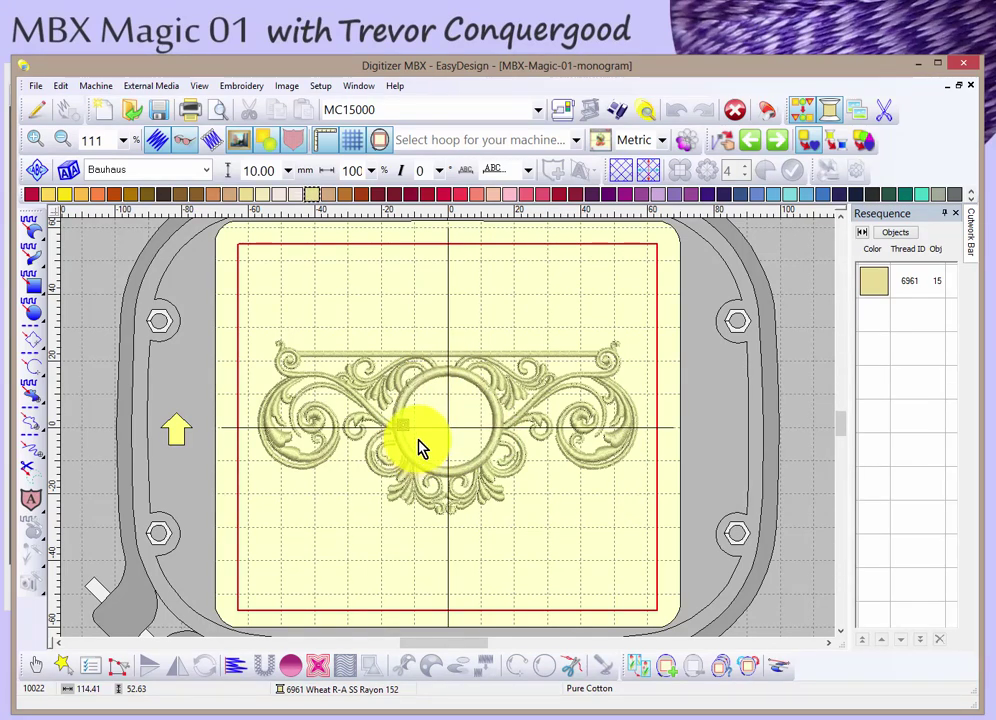
{"action": "left_click", "coordinate": [37, 175]}
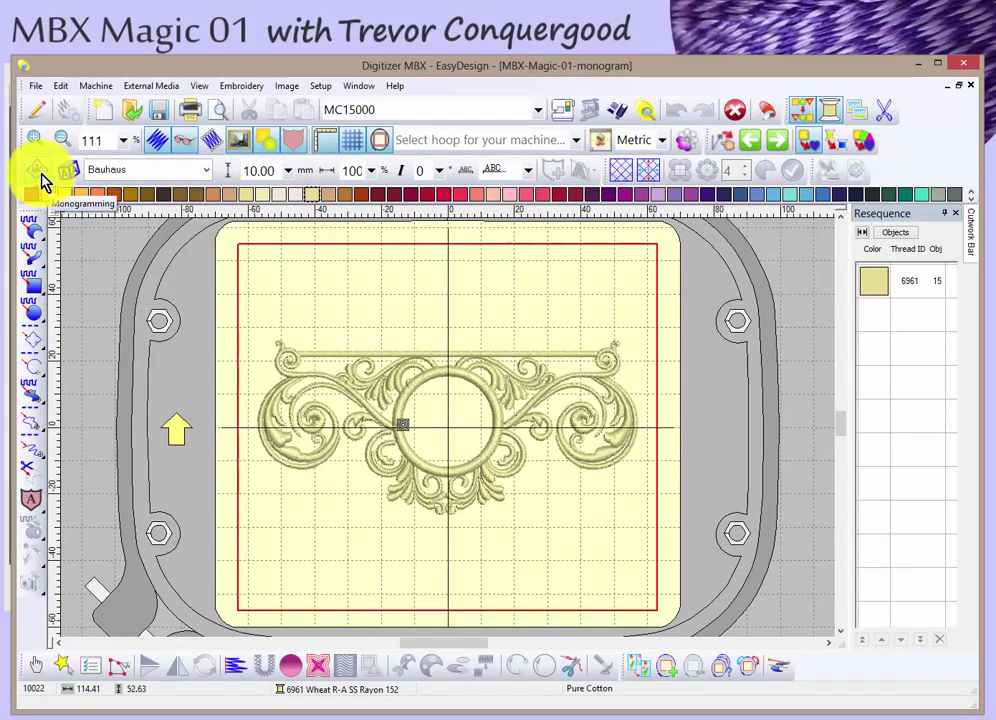
{"action": "left_click", "coordinate": [40, 177]}
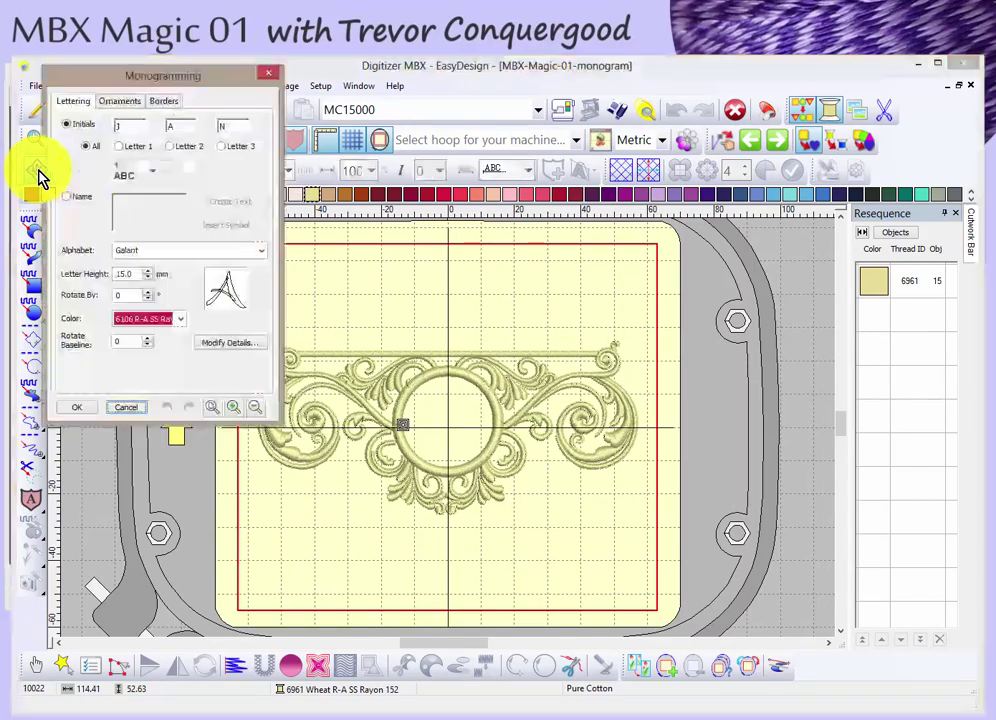
{"action": "left_click_drag", "start_coordinate": [183, 86], "coordinate": [205, 86]}
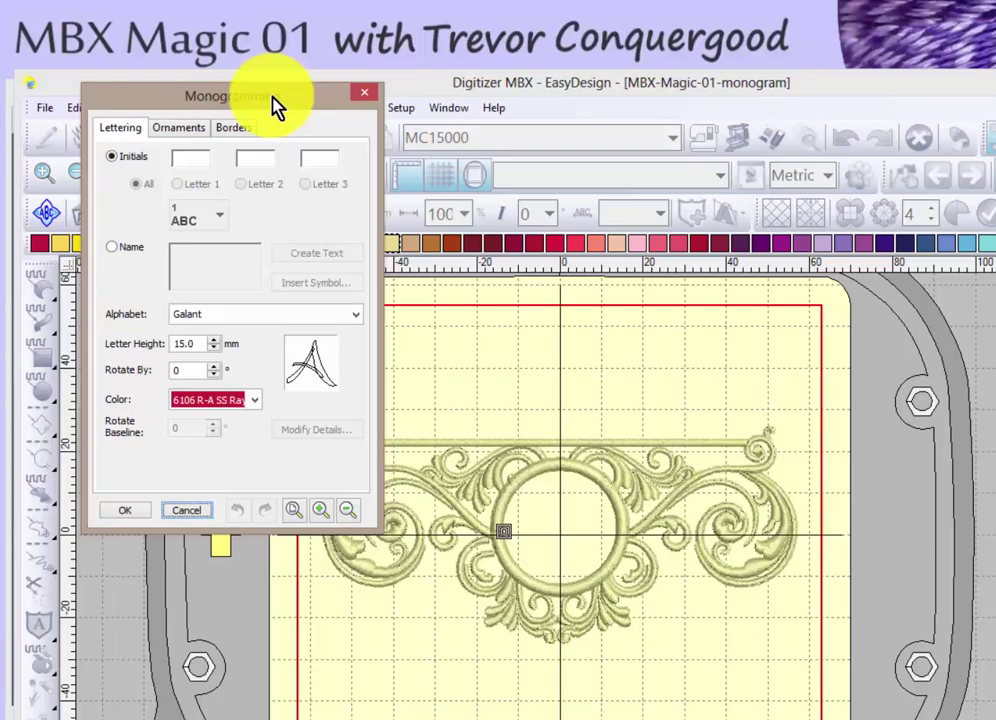
{"action": "left_click", "coordinate": [196, 157]}
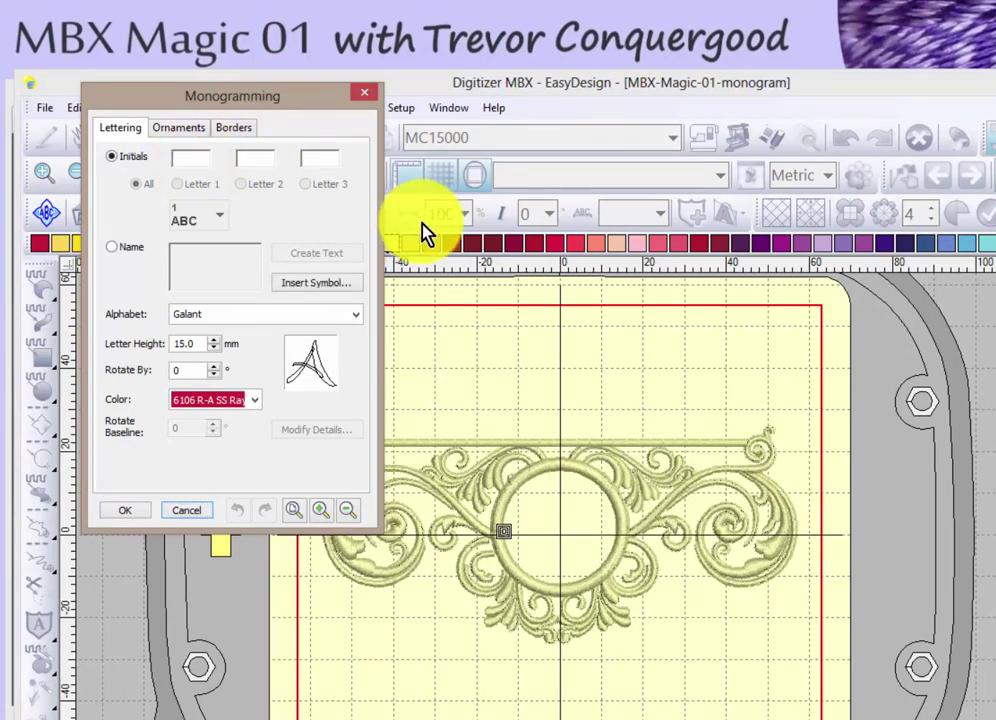
{"action": "type", "text": "J"}
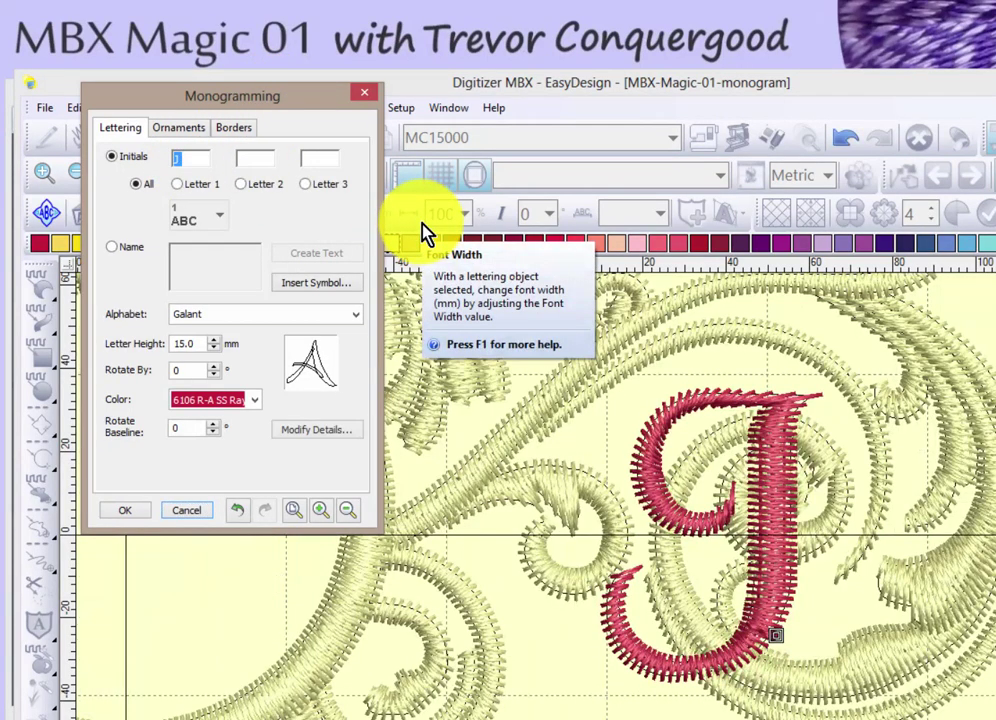
{"action": "type", "text": "AN"}
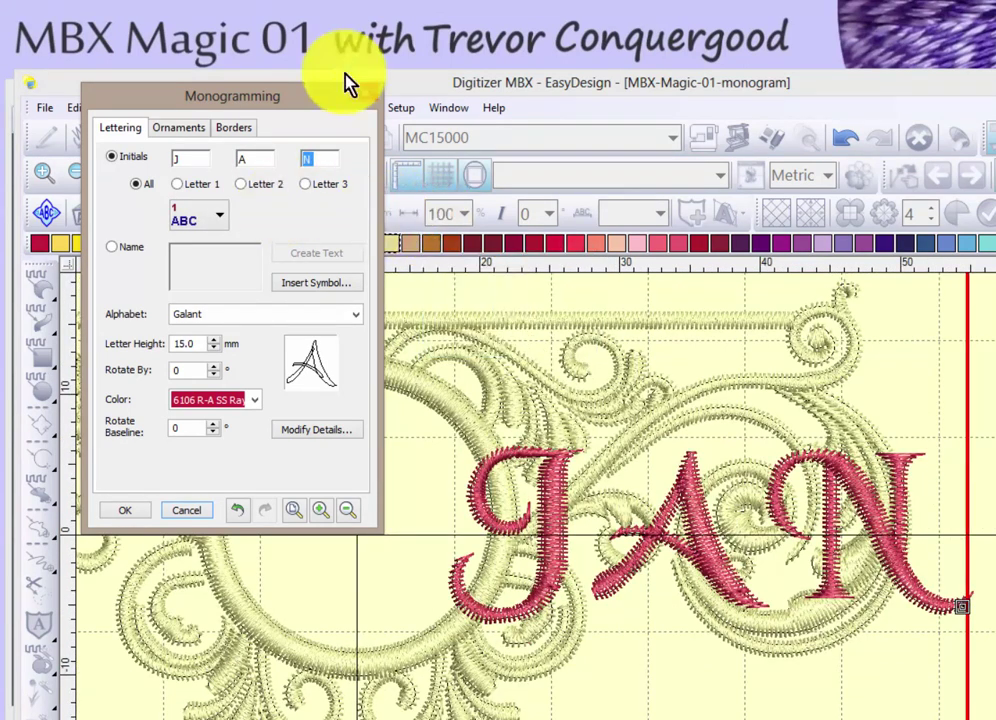
{"action": "left_click_drag", "start_coordinate": [322, 100], "coordinate": [328, 98]}
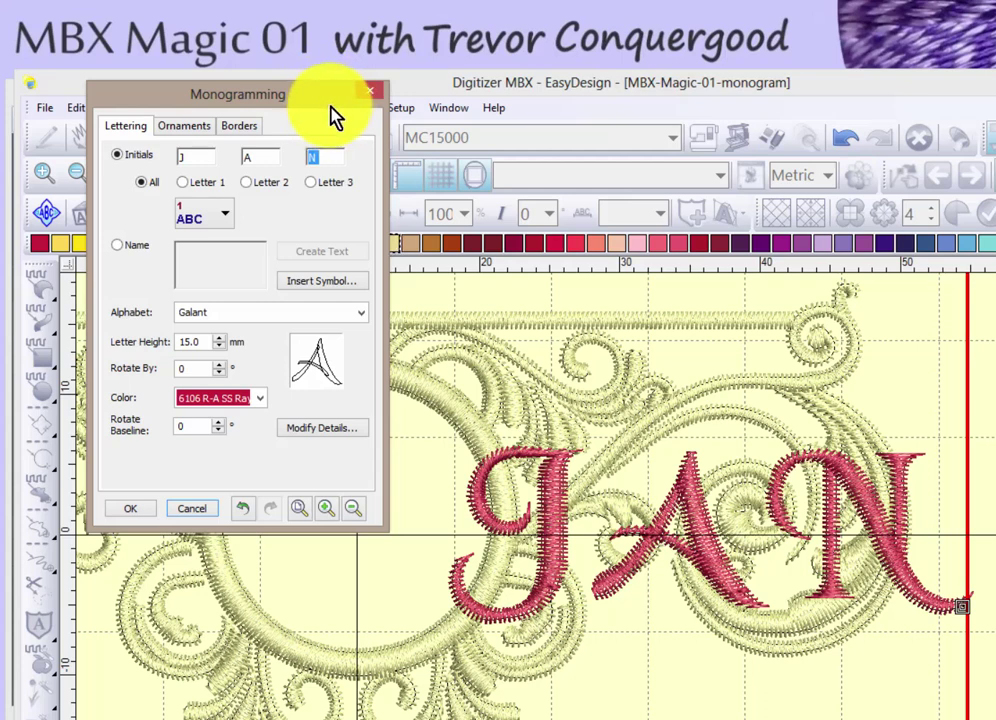
Apply monogram layout style 13, browse the alphabets but keep Galant, and add the lettering to the design.
{"action": "left_click", "coordinate": [228, 220]}
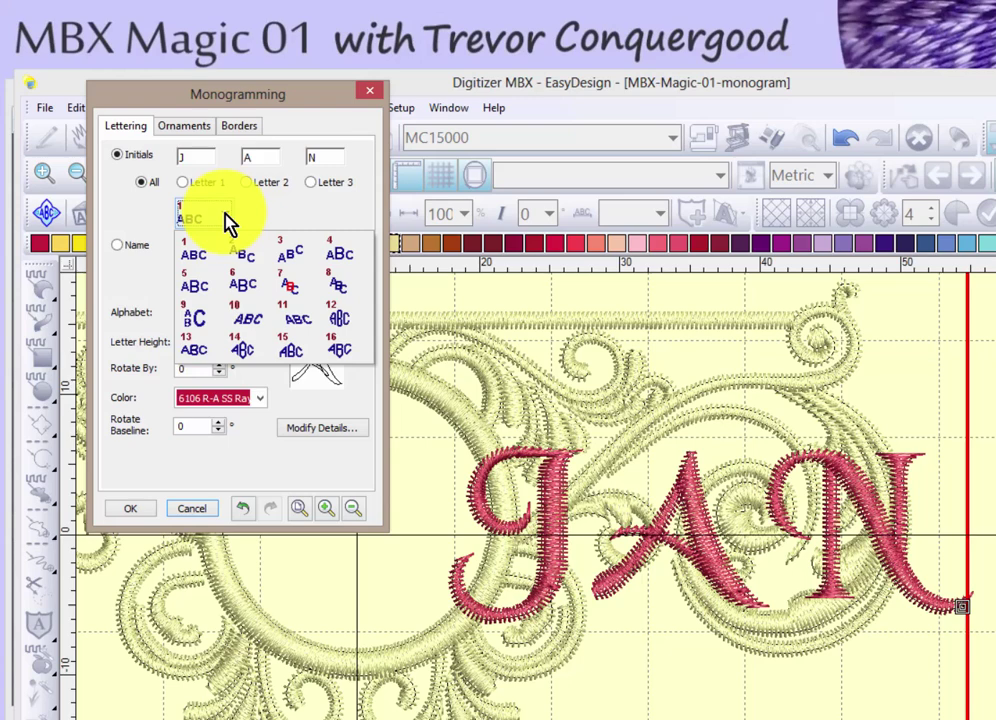
{"action": "left_click", "coordinate": [196, 348]}
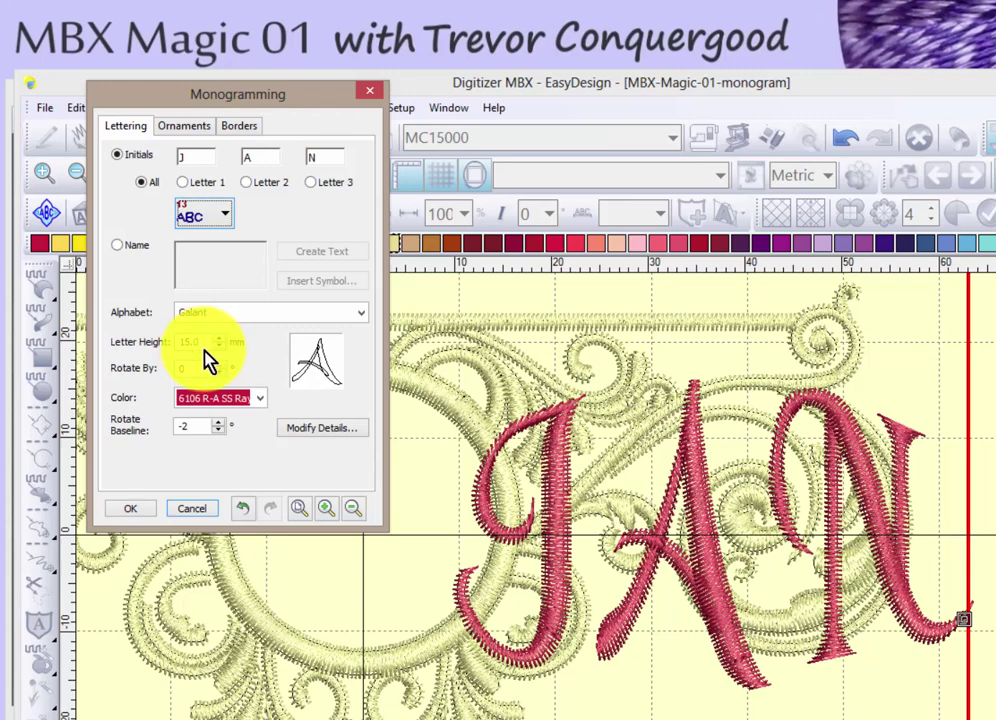
{"action": "left_click", "coordinate": [213, 314]}
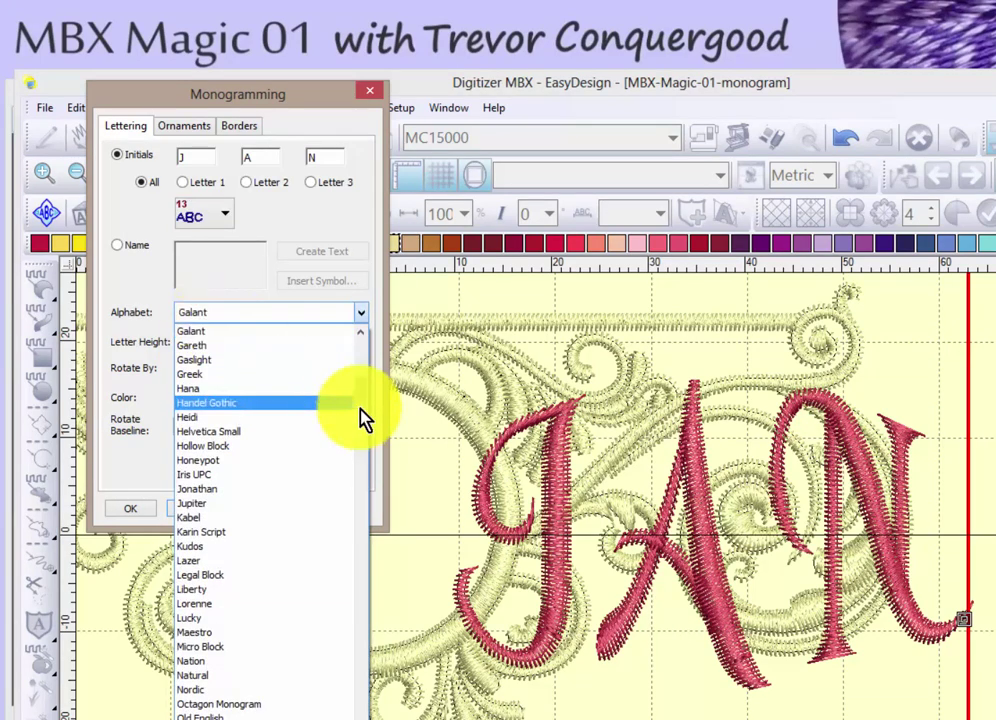
{"action": "left_click_drag", "start_coordinate": [362, 411], "coordinate": [357, 287]}
{"action": "left_click", "coordinate": [139, 291]}
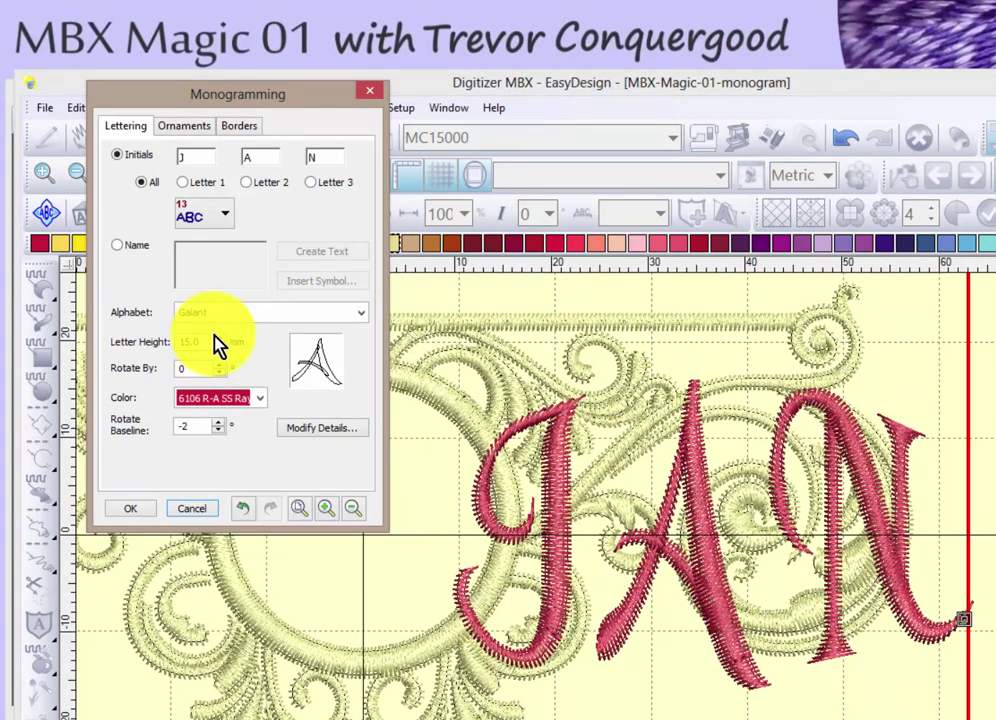
{"action": "left_click", "coordinate": [135, 510]}
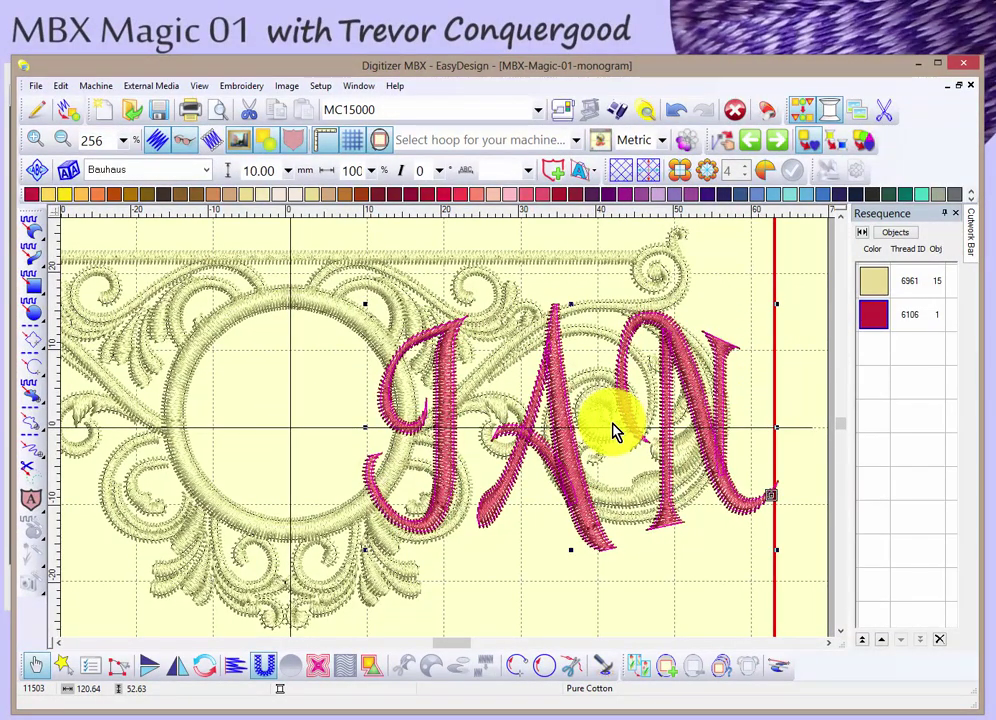
Shrink the JAN monogram and move it inside the round frame of the scroll design.
{"action": "key", "text": "shift+z"}
{"action": "left_click_drag", "start_coordinate": [613, 426], "coordinate": [558, 398]}
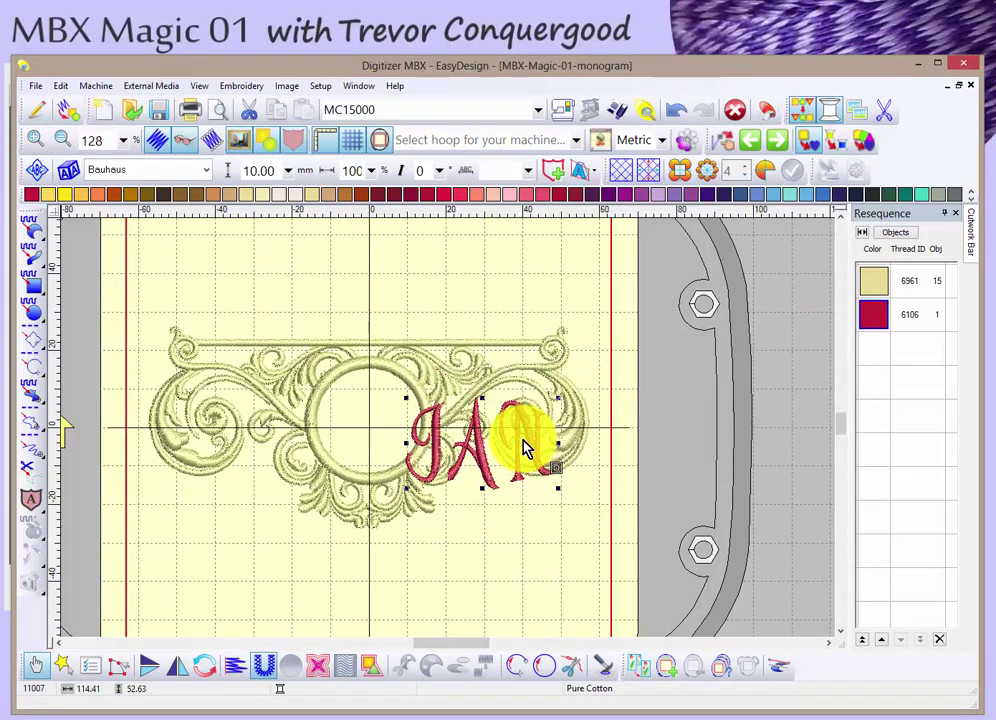
{"action": "left_click_drag", "start_coordinate": [478, 456], "coordinate": [395, 441]}
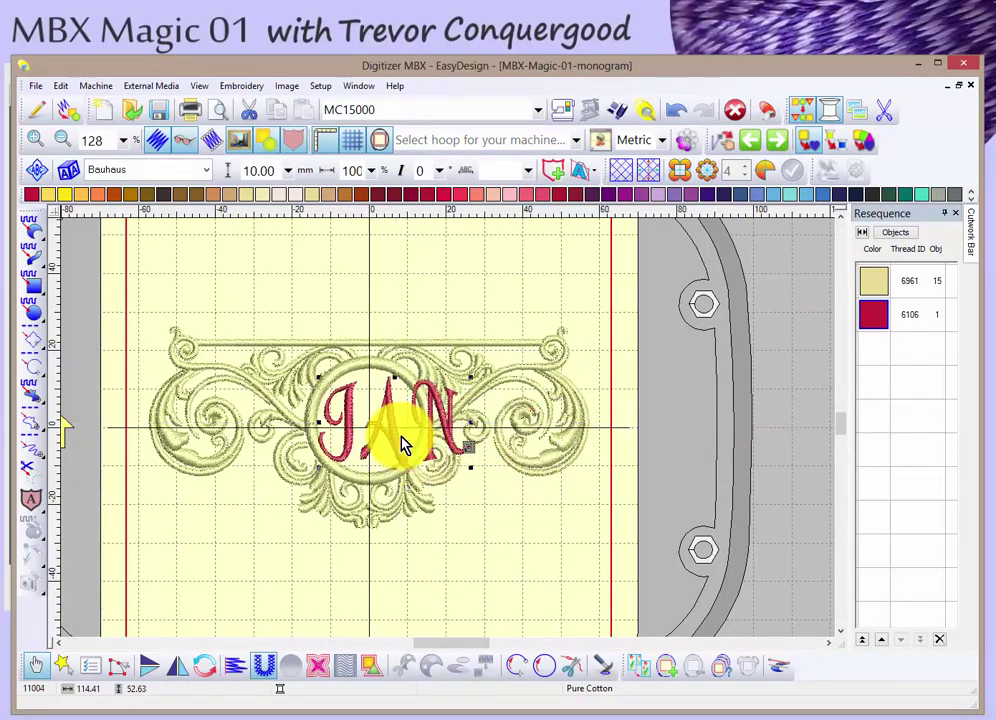
{"action": "left_click_drag", "start_coordinate": [470, 469], "coordinate": [422, 413]}
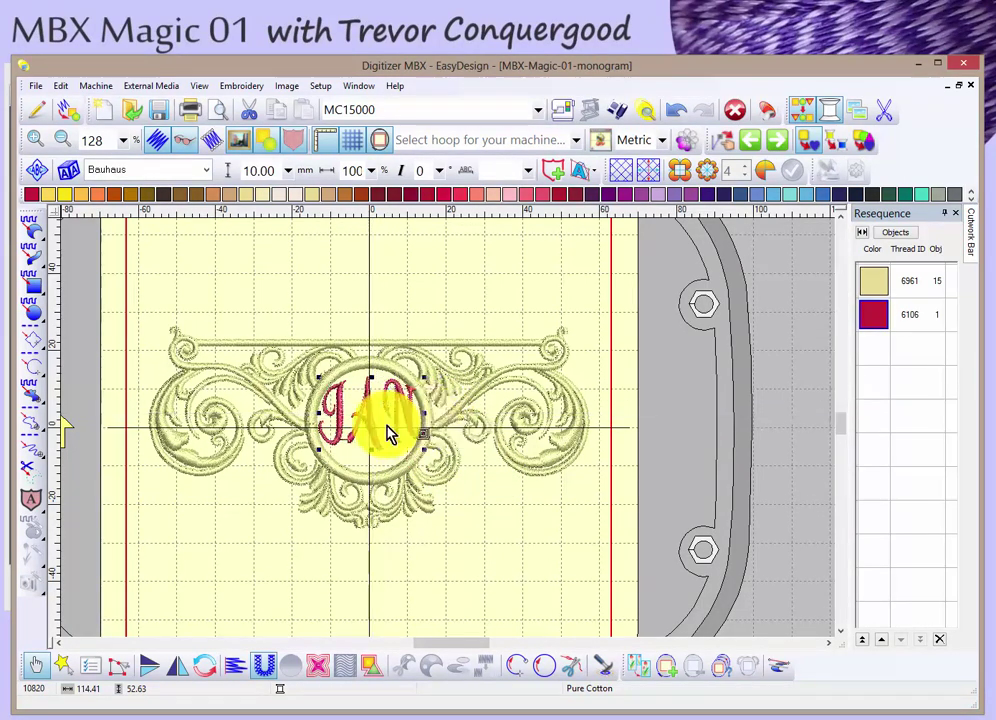
Recolor the JAN monogram with the scroll frame's thread color, 6961 Wheat.
{"action": "left_click", "coordinate": [313, 193]}
{"action": "key", "text": "z"}
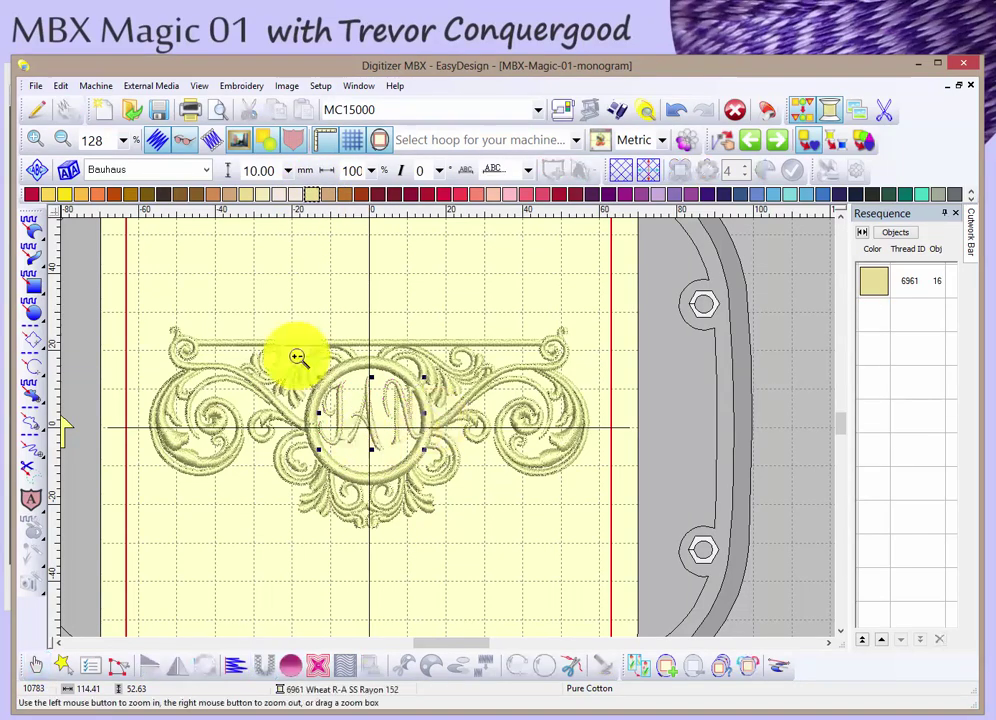
Reshape the JAN monogram's envelope by stretching its lower and upper curves toward the inner edge of the round frame.
{"action": "left_click_drag", "start_coordinate": [252, 334], "coordinate": [527, 510]}
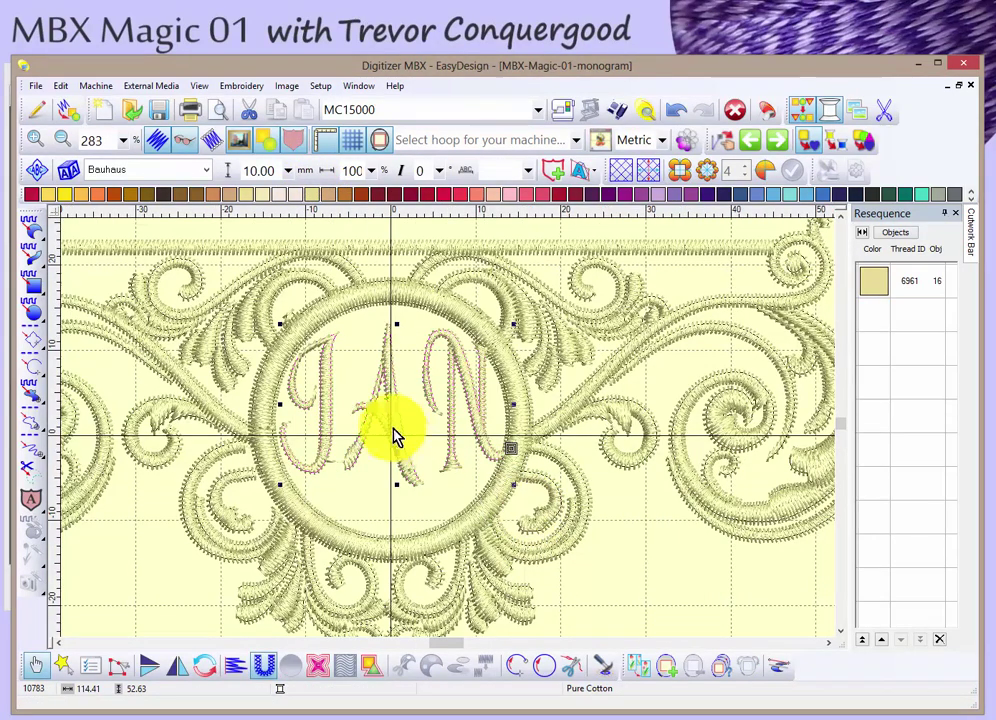
{"action": "left_click", "coordinate": [597, 175]}
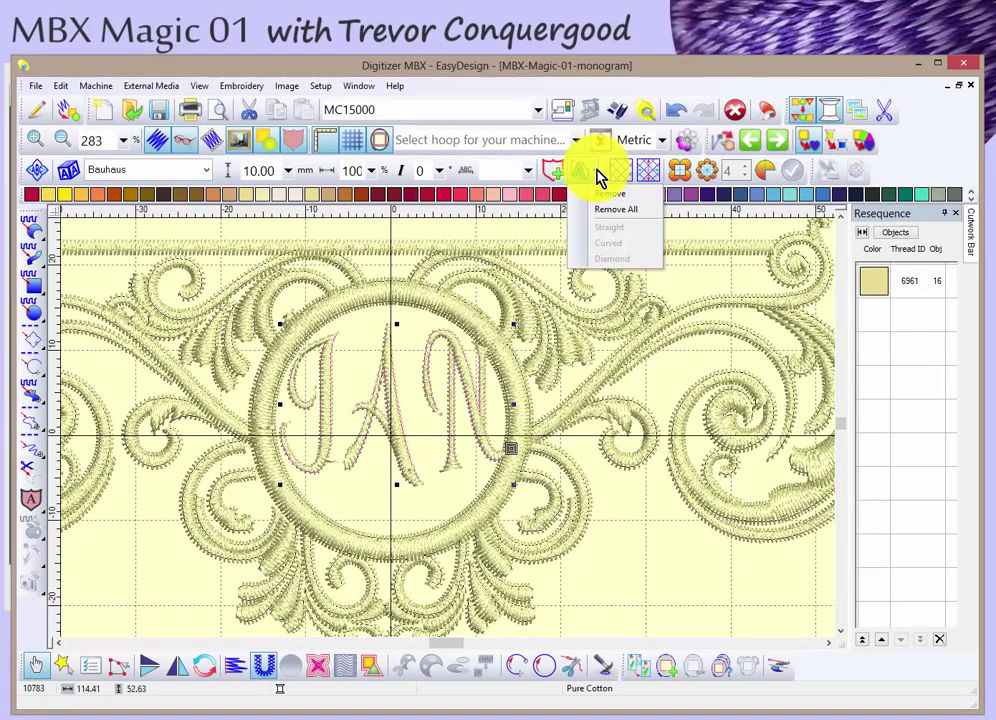
{"action": "left_click", "coordinate": [616, 209]}
{"action": "left_click", "coordinate": [120, 668]}
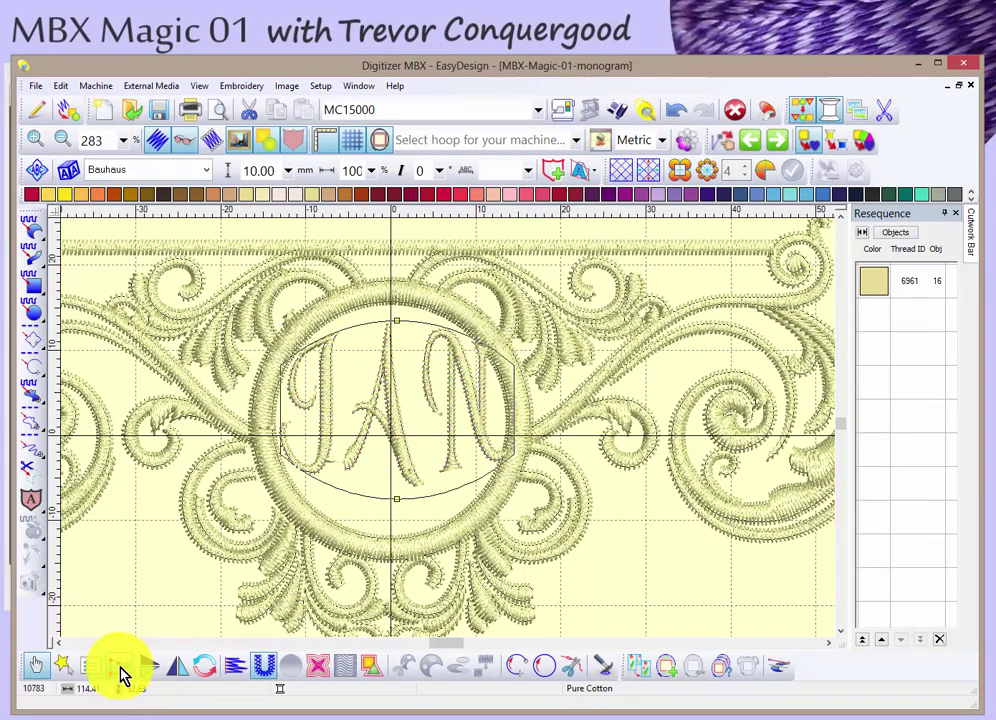
{"action": "left_click_drag", "start_coordinate": [394, 498], "coordinate": [389, 532]}
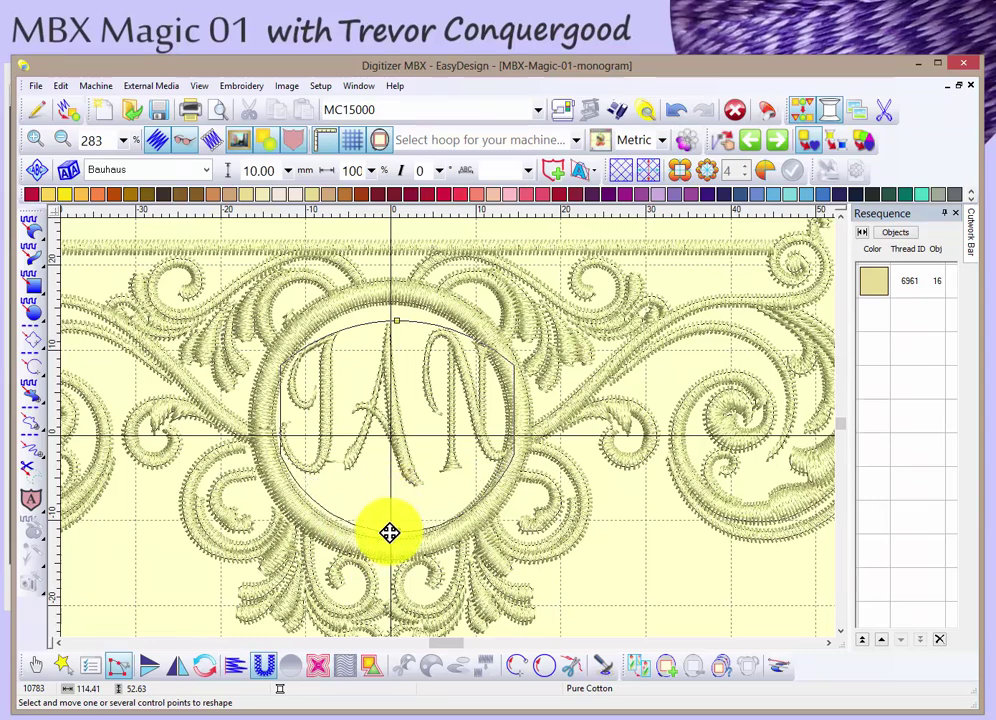
{"action": "left_click_drag", "start_coordinate": [398, 318], "coordinate": [398, 296]}
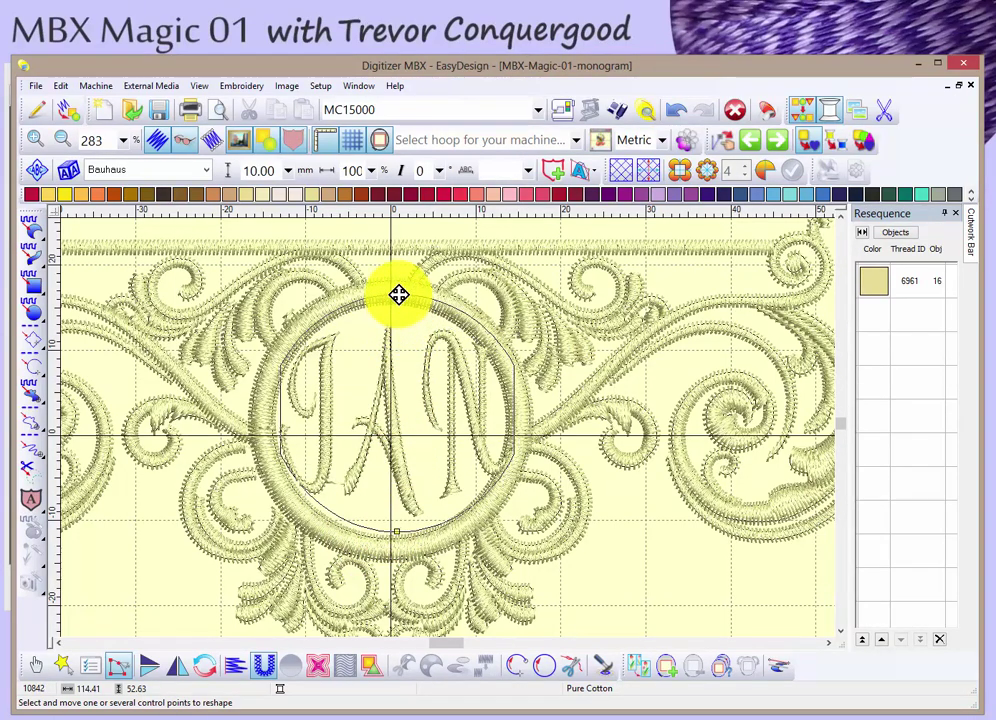
Narrow the JAN monogram slightly and recenter it inside the round frame.
{"action": "left_click", "coordinate": [45, 664]}
{"action": "left_click_drag", "start_coordinate": [280, 405], "coordinate": [301, 406]}
{"action": "left_click_drag", "start_coordinate": [435, 390], "coordinate": [421, 405]}
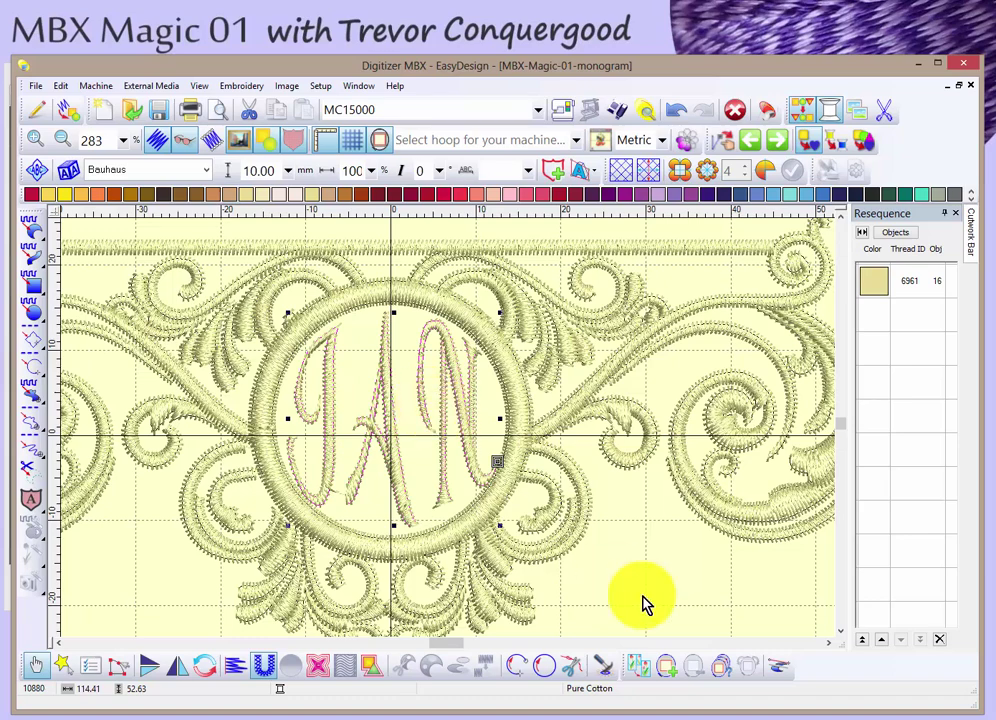
{"action": "left_click", "coordinate": [680, 595]}
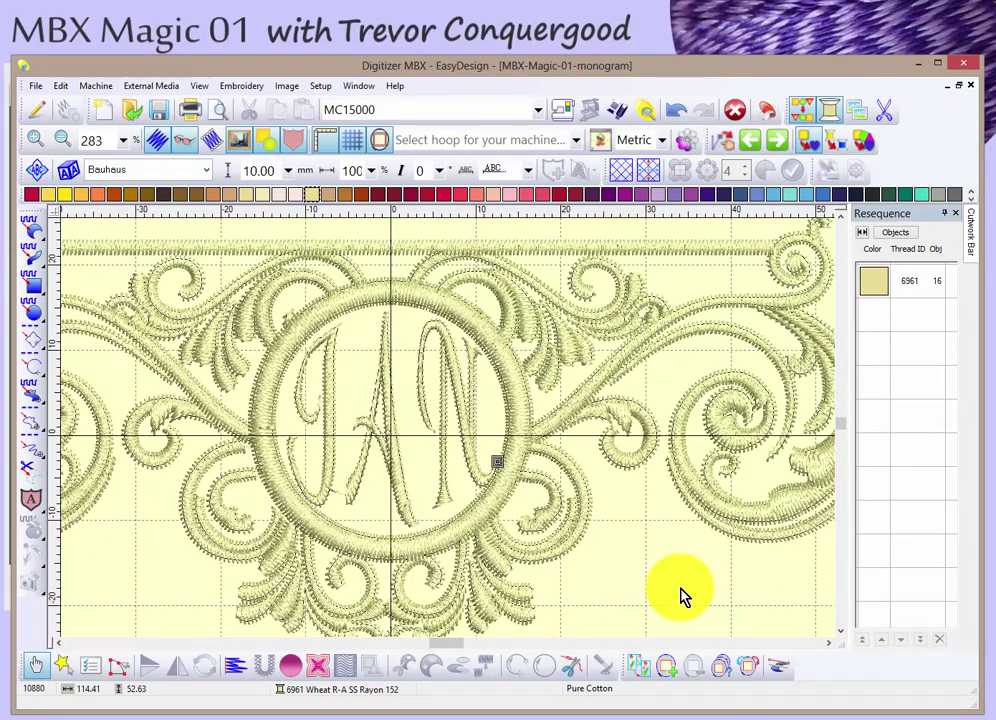
Move the JAN monogram on its own out of the round frame to the empty hoop area above the scroll design.
{"action": "key", "text": "shift+z"}
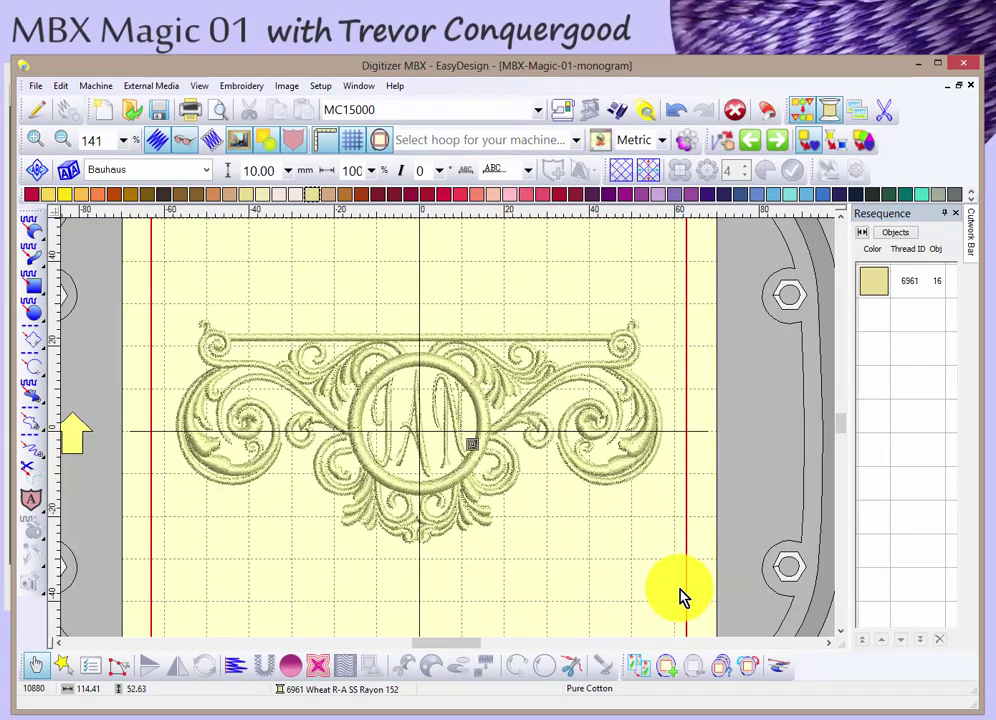
{"action": "key", "text": "shift+z"}
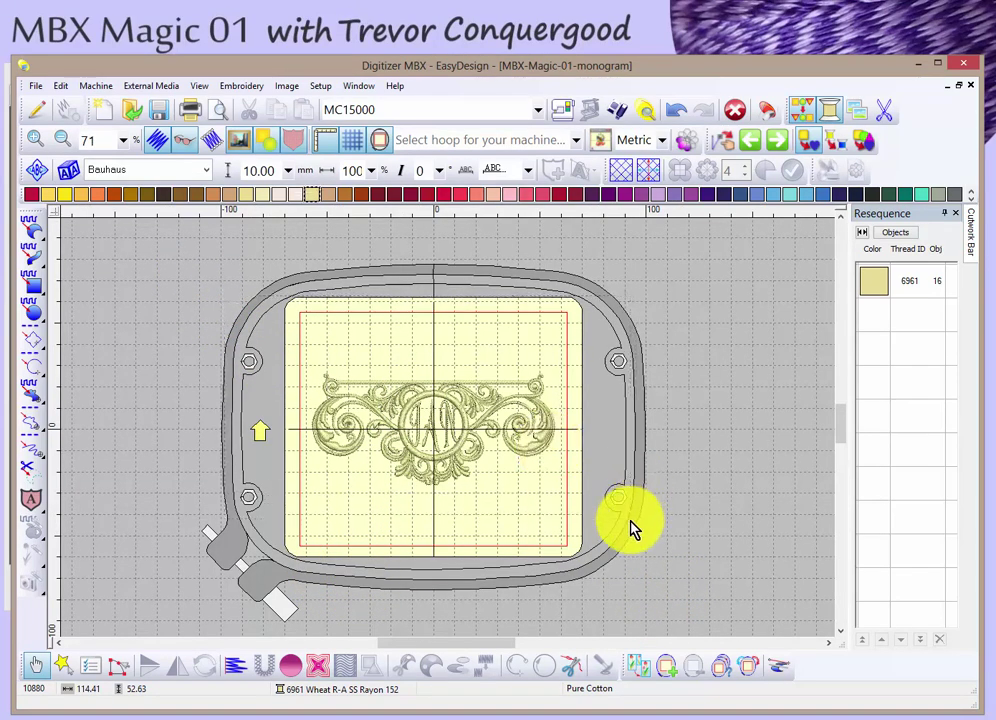
{"action": "key", "text": "ctrl+a"}
{"action": "left_click", "coordinate": [382, 527]}
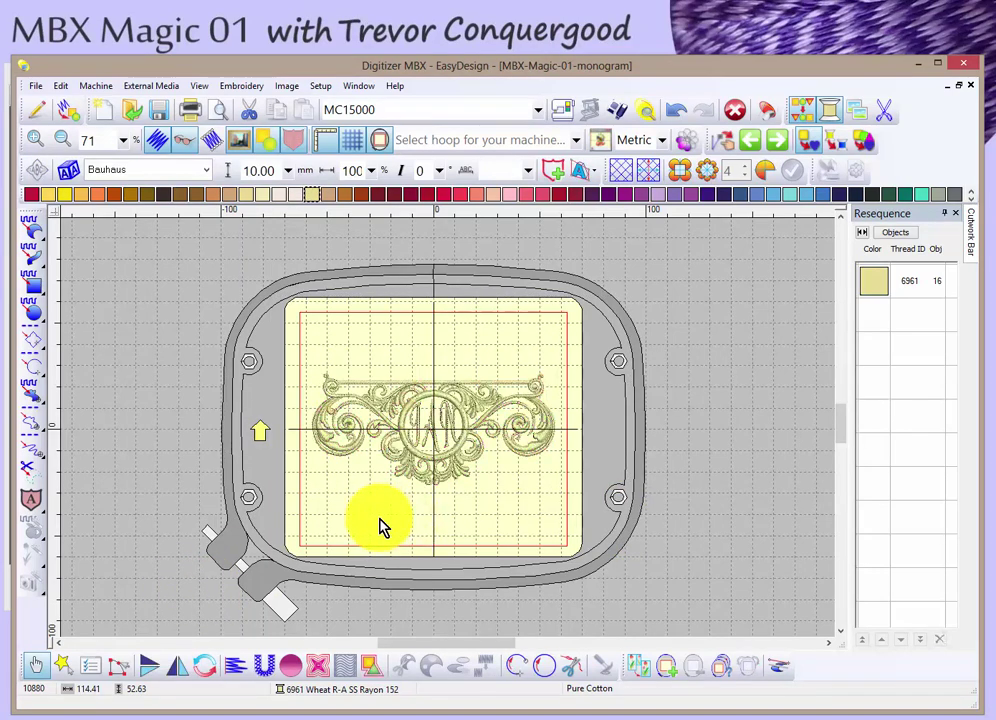
{"action": "left_click", "coordinate": [36, 672]}
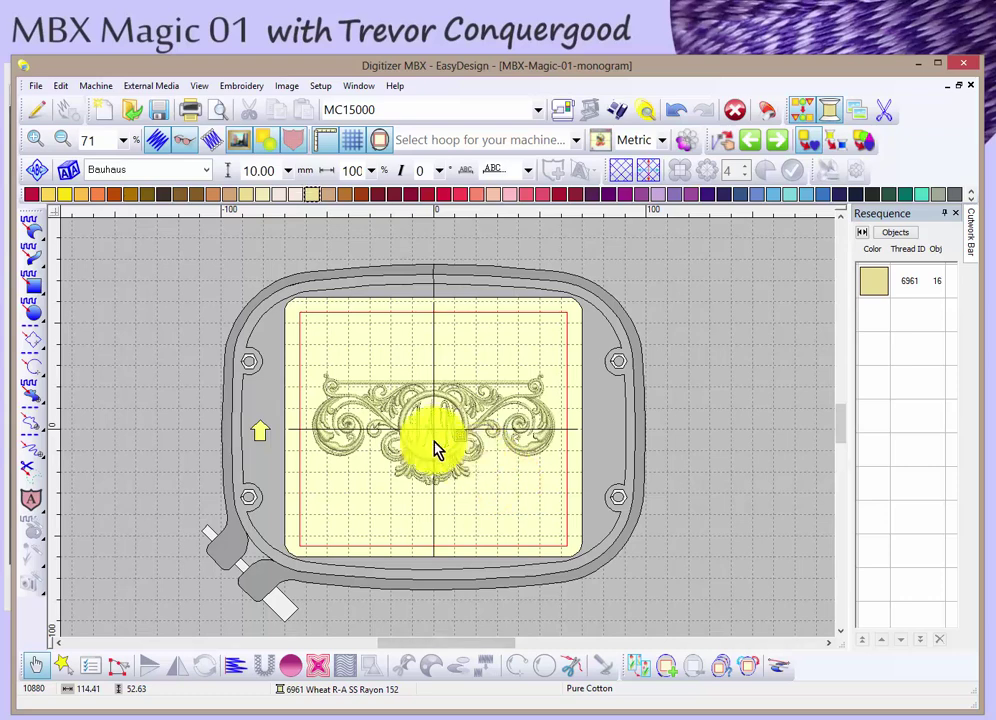
{"action": "left_click", "coordinate": [433, 430]}
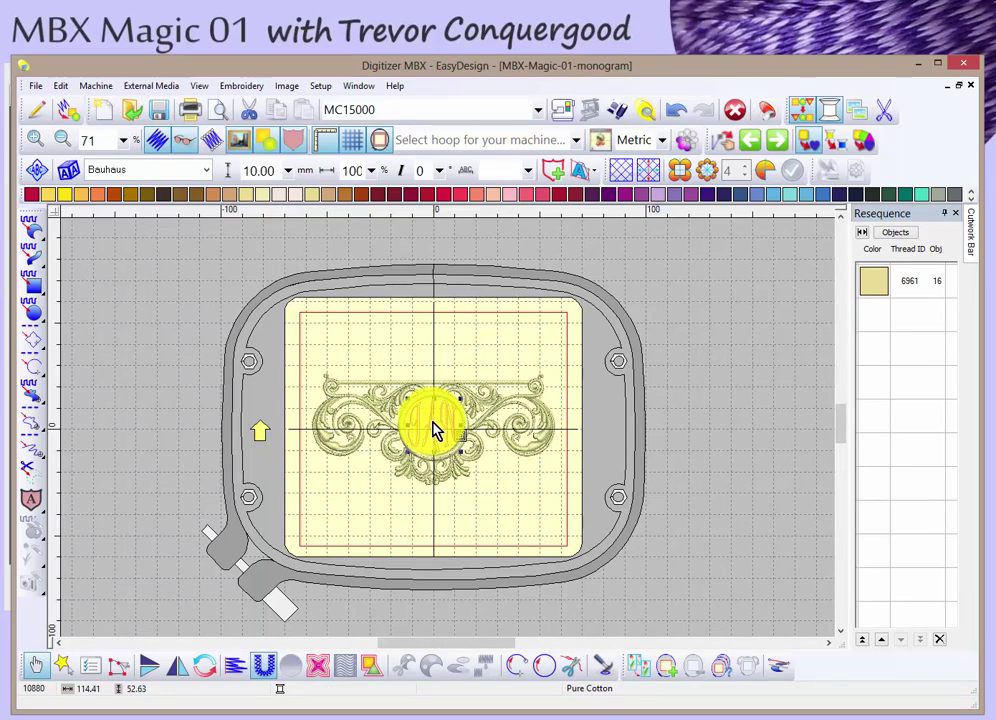
{"action": "left_click_drag", "start_coordinate": [436, 431], "coordinate": [478, 349]}
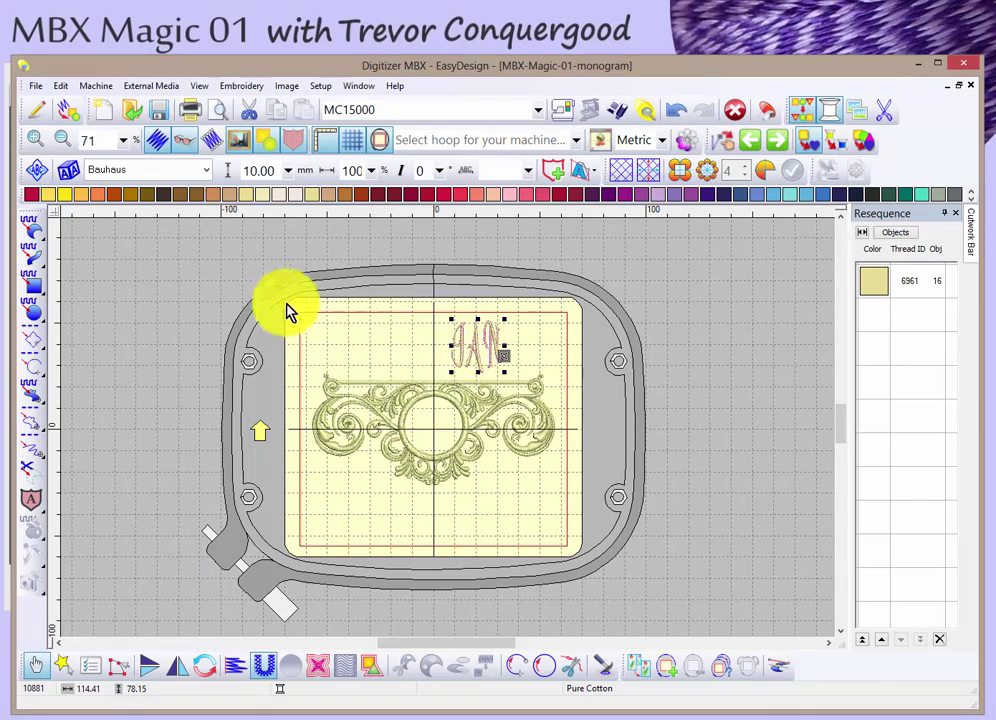
Move the whole scroll frame to the lower half of the hoop and place the JAN monogram back inside its round frame.
{"action": "left_click", "coordinate": [307, 370]}
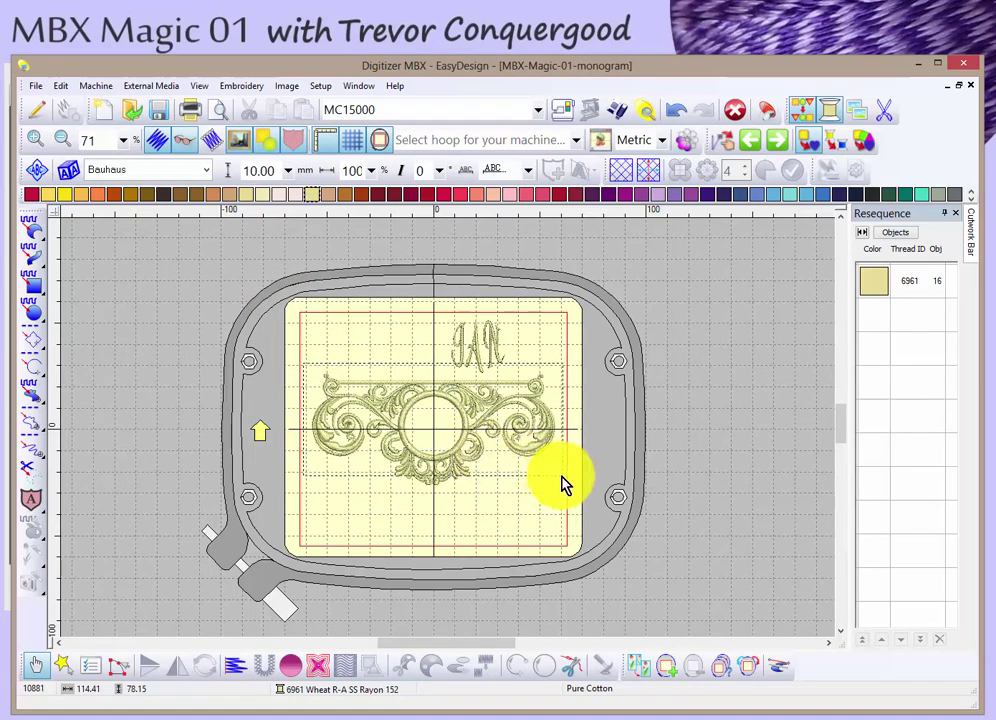
{"action": "left_click", "coordinate": [576, 516]}
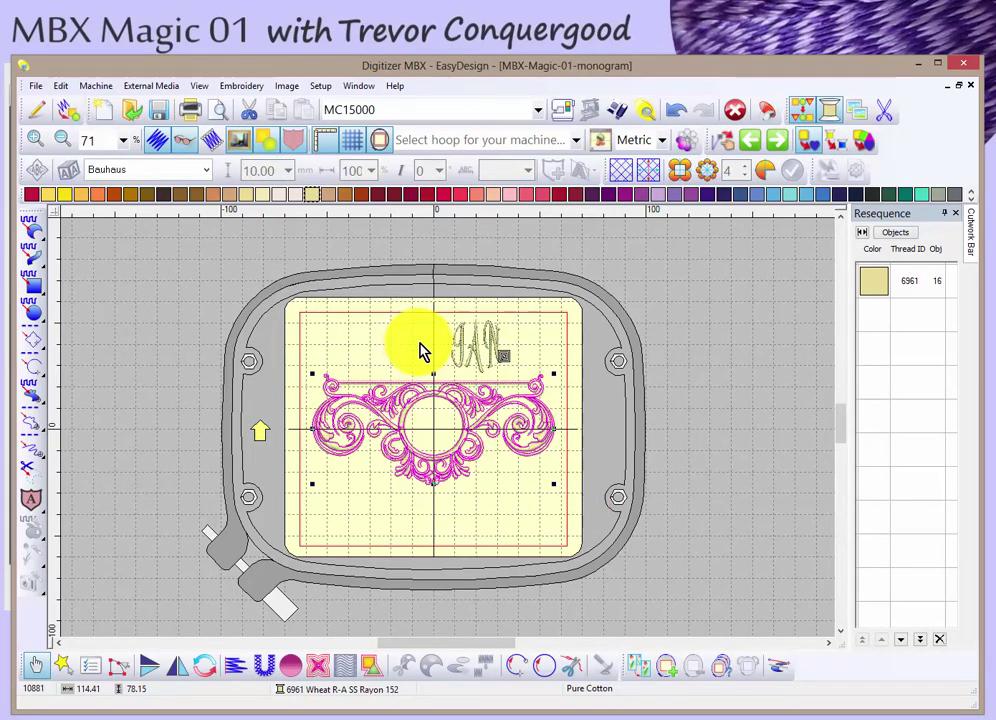
{"action": "left_click", "coordinate": [516, 474]}
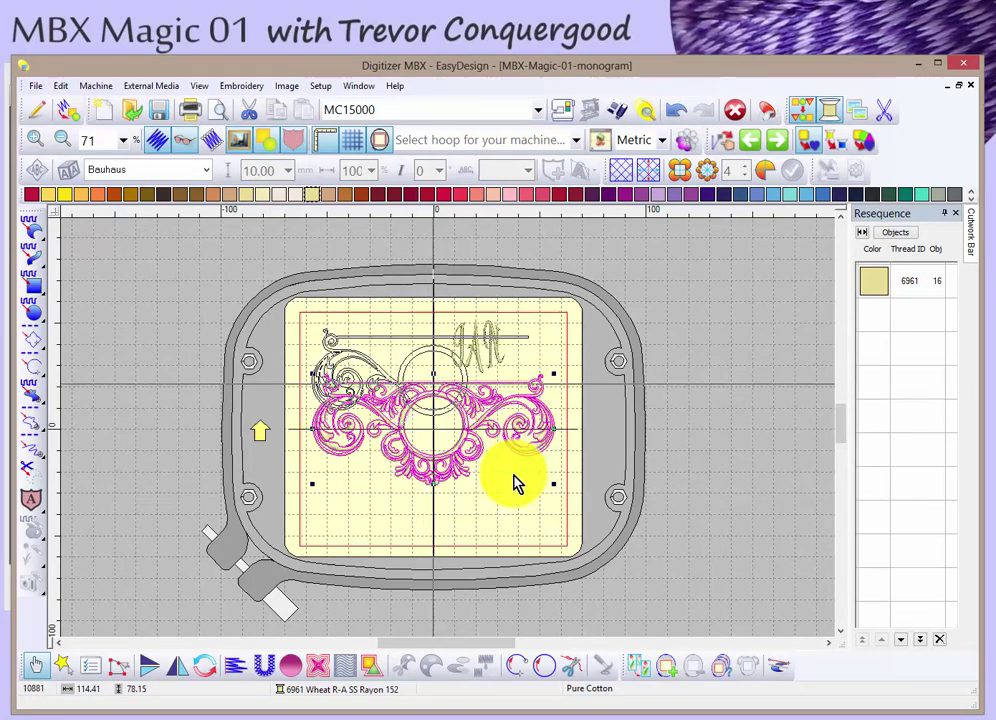
{"action": "left_click_drag", "start_coordinate": [516, 484], "coordinate": [514, 524]}
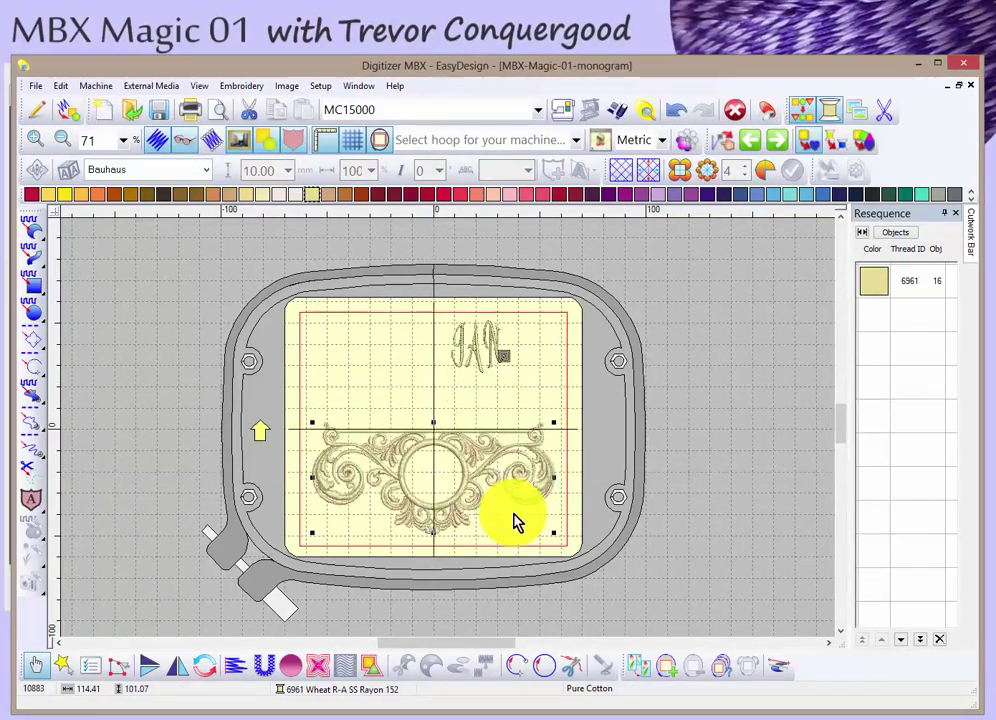
{"action": "left_click", "coordinate": [495, 333]}
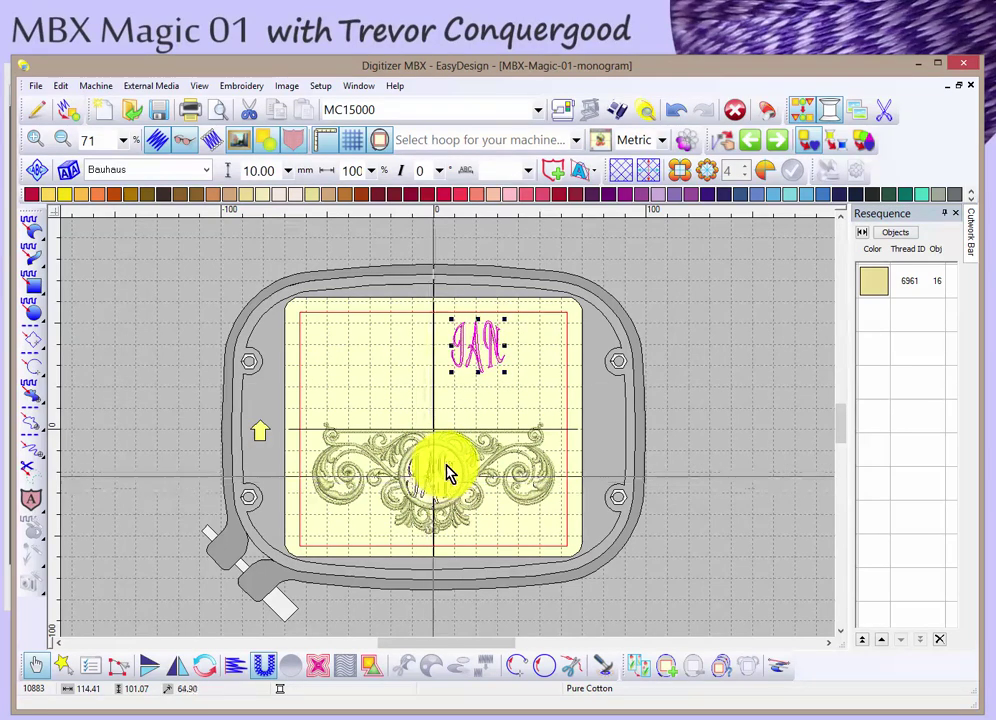
{"action": "left_click_drag", "start_coordinate": [447, 472], "coordinate": [447, 470]}
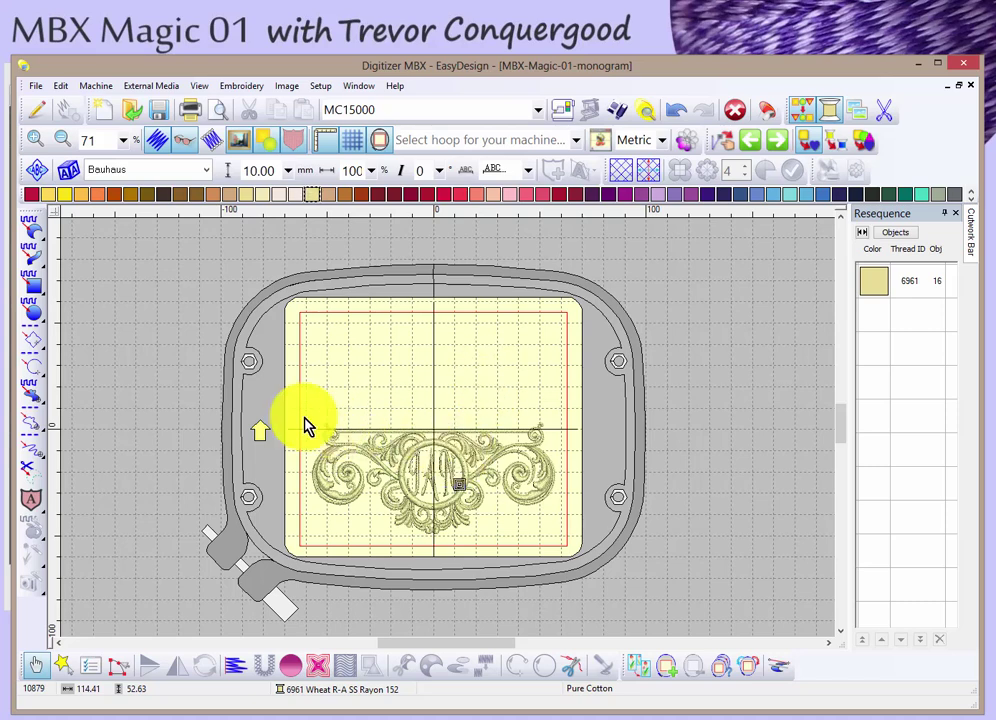
Inspect the combined monogram design up close and show the stitched sample photo MBX-Magic-01.003.jpg in Windows Photo Viewer.
{"action": "key", "text": "b"}
{"action": "left_click_drag", "start_coordinate": [303, 420], "coordinate": [573, 549]}
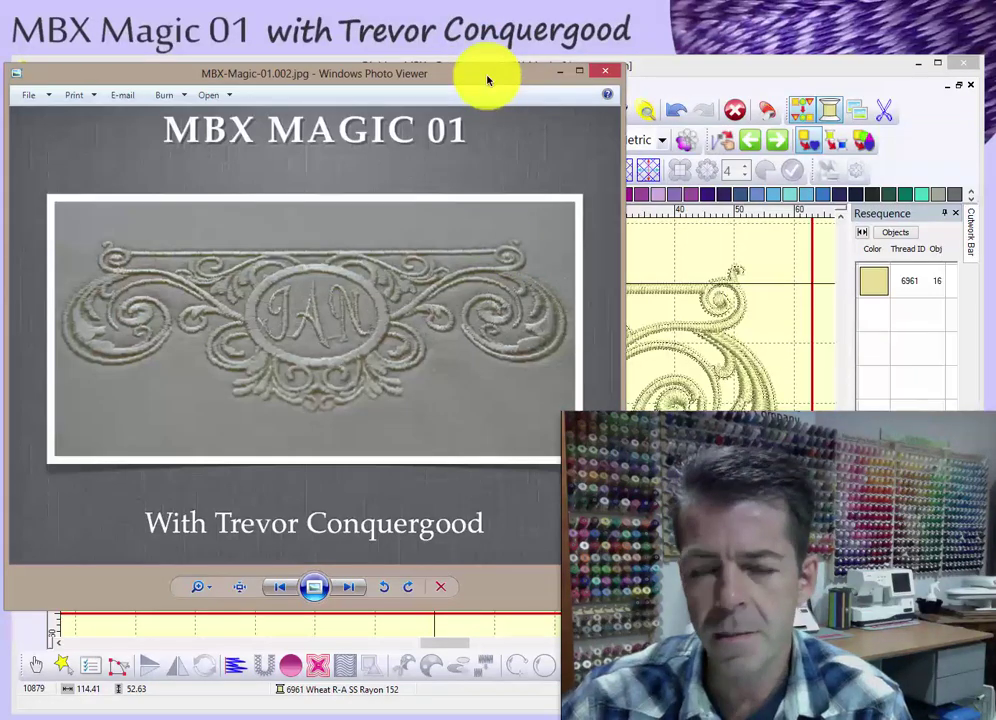
{"action": "left_click", "coordinate": [347, 588]}
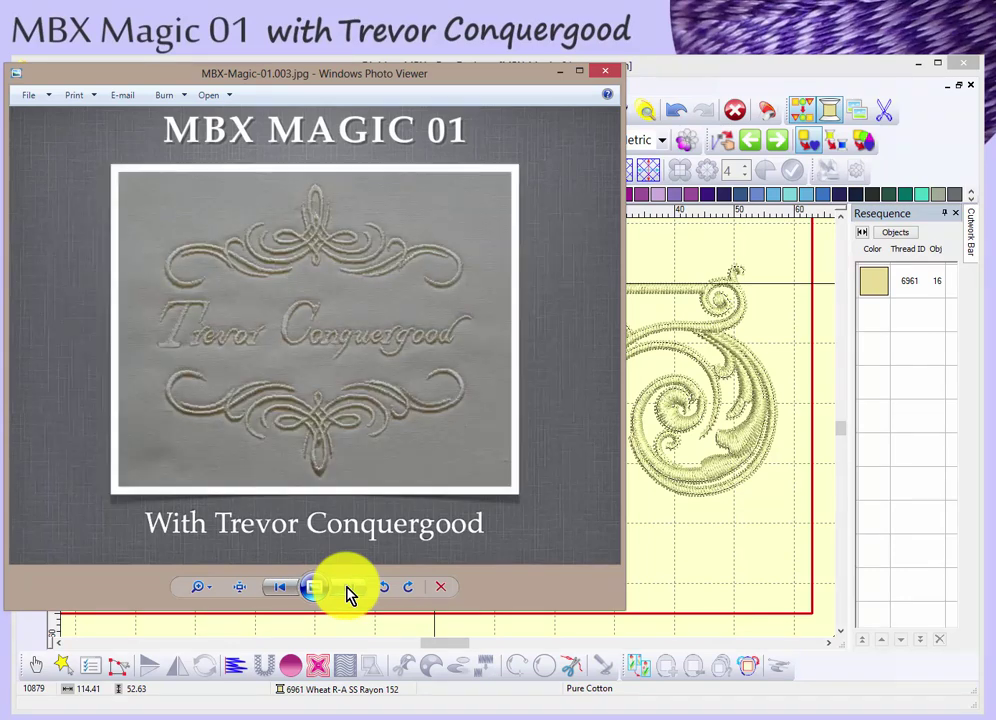
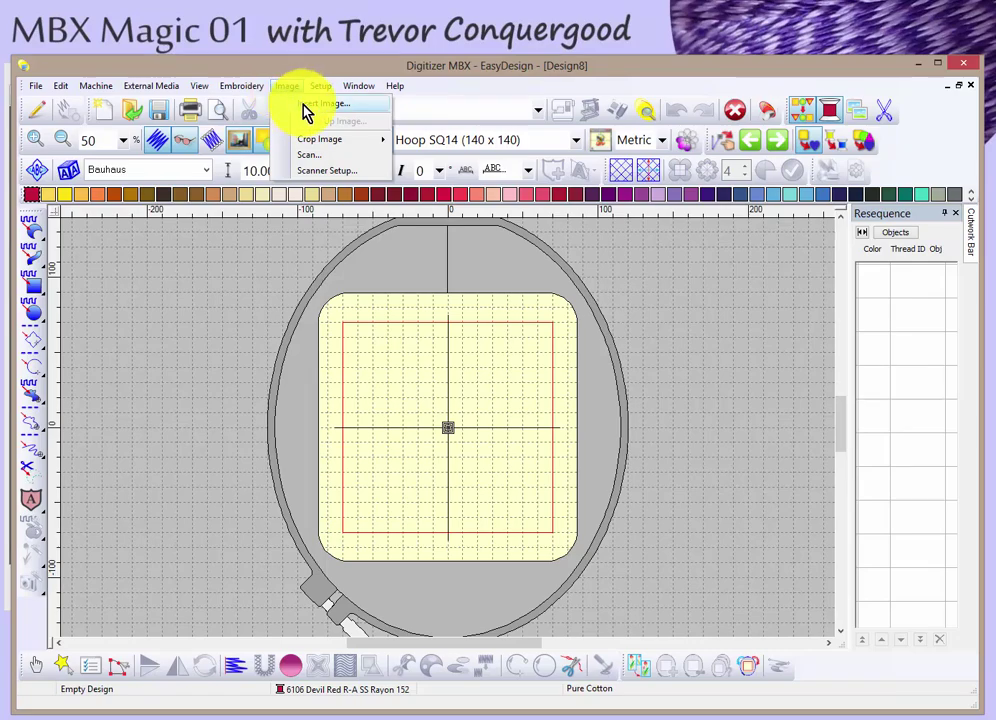
Insert the bitmap image MBX-Magic-01-swirl.bmp into the new empty design, looking through the supported image file types.
{"action": "left_click", "coordinate": [305, 106]}
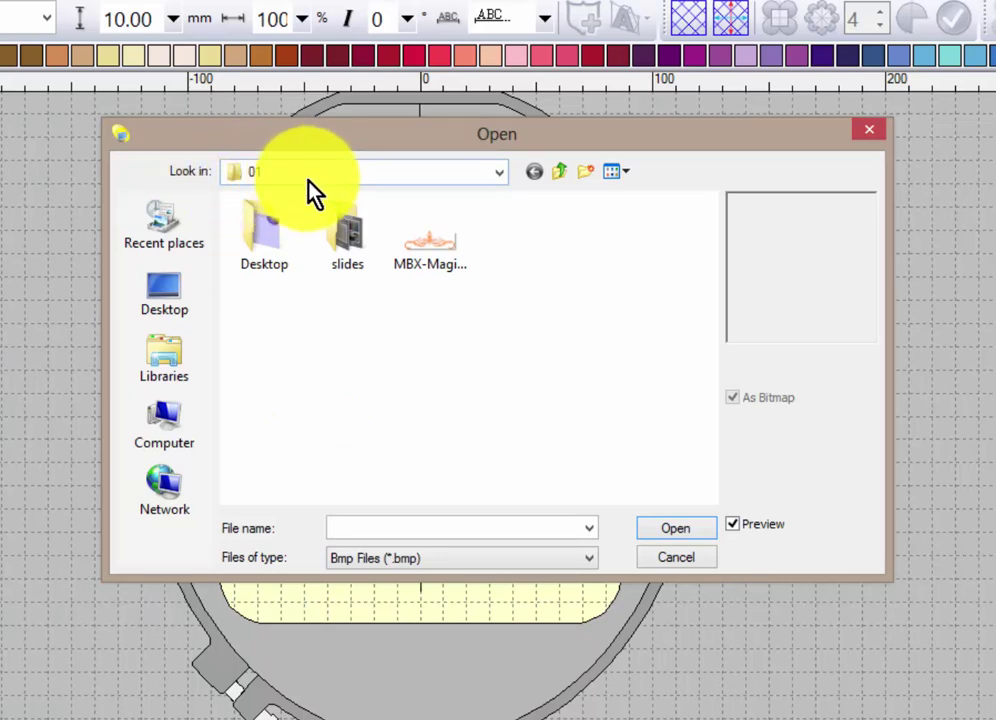
{"action": "left_click", "coordinate": [380, 570]}
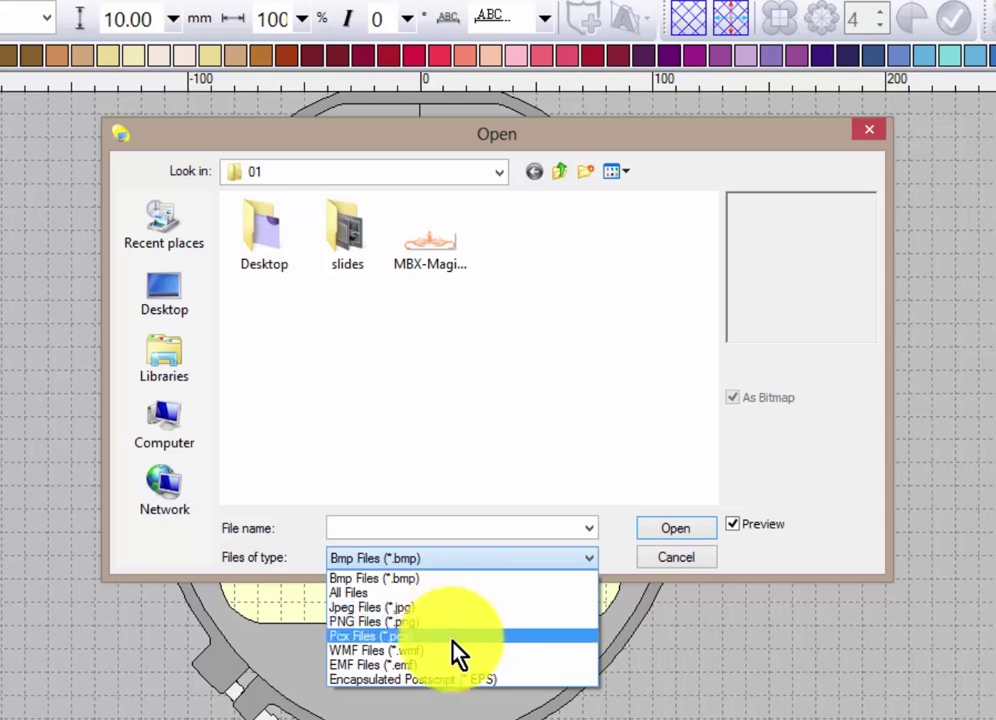
{"action": "left_click", "coordinate": [148, 560]}
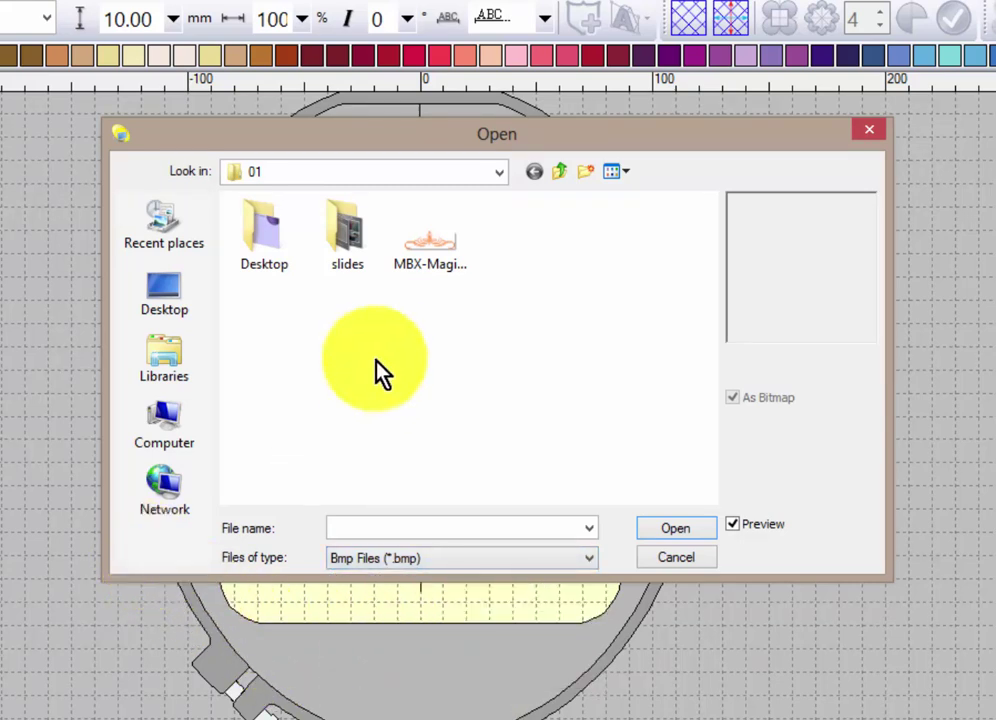
{"action": "left_click", "coordinate": [428, 250]}
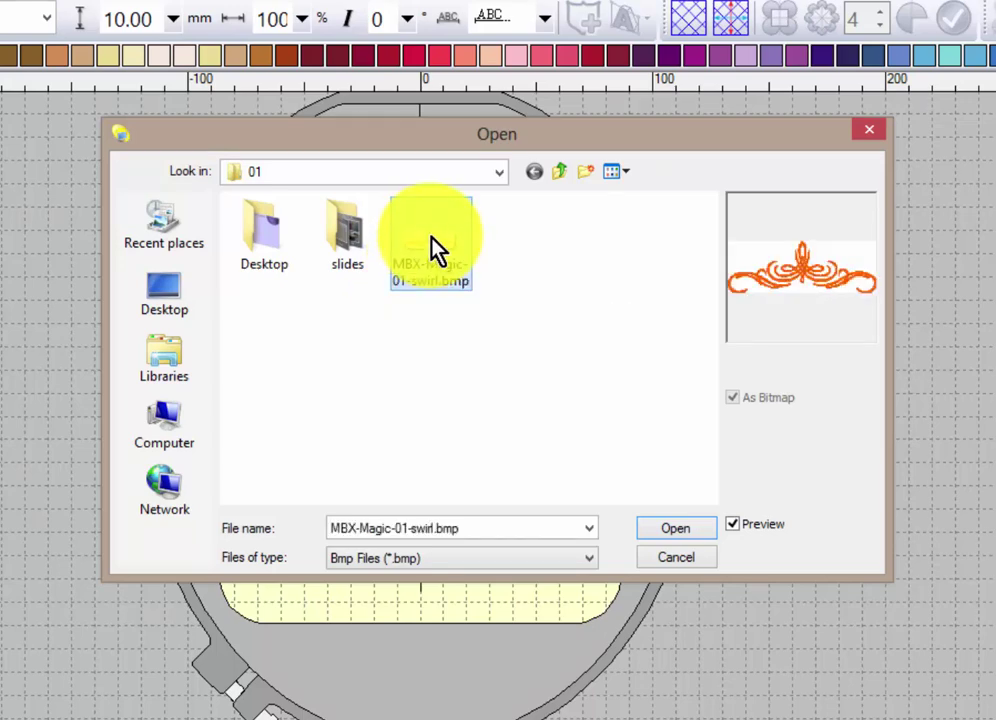
{"action": "left_click", "coordinate": [685, 539]}
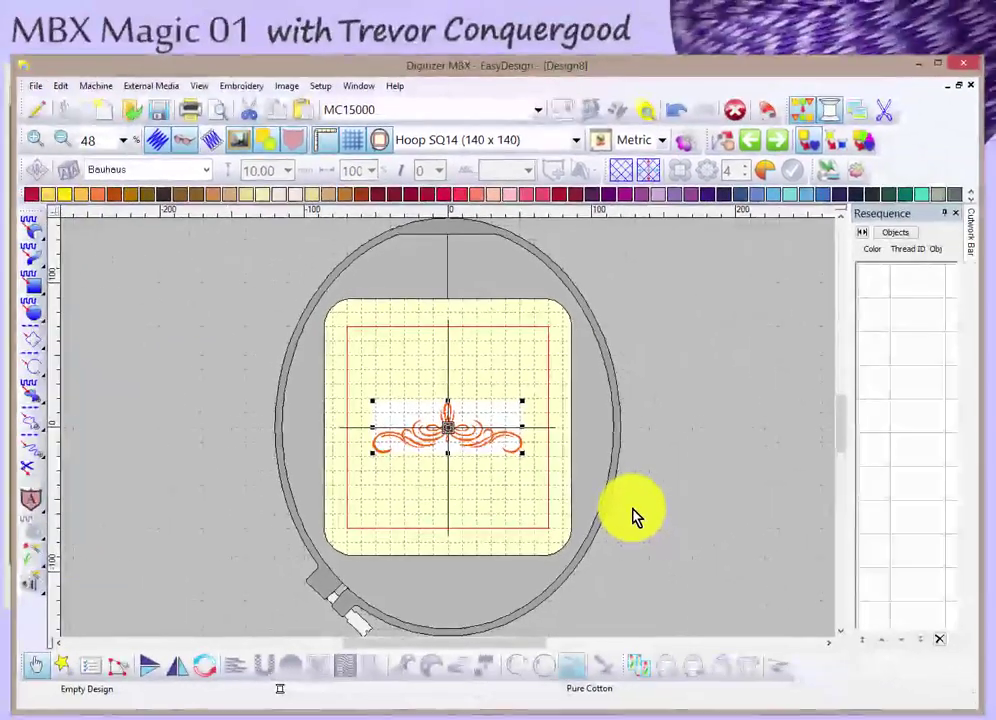
{"action": "left_click", "coordinate": [530, 508]}
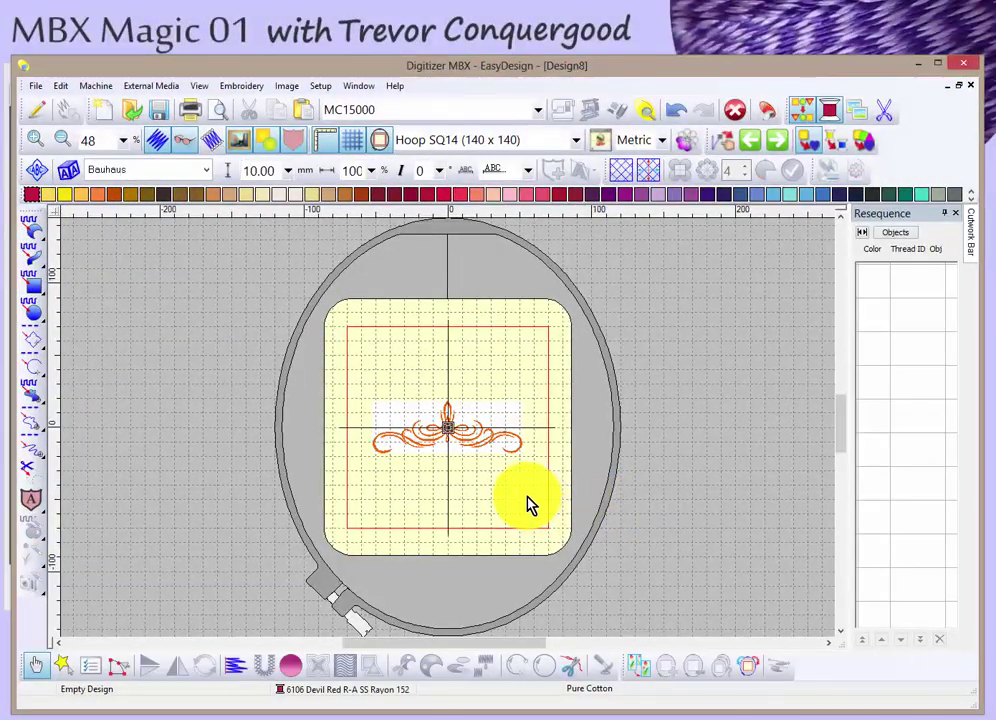
Check the file formats that can be imported in graphics mode, cancel the import, and return to embroidery mode.
{"action": "left_click", "coordinate": [37, 115]}
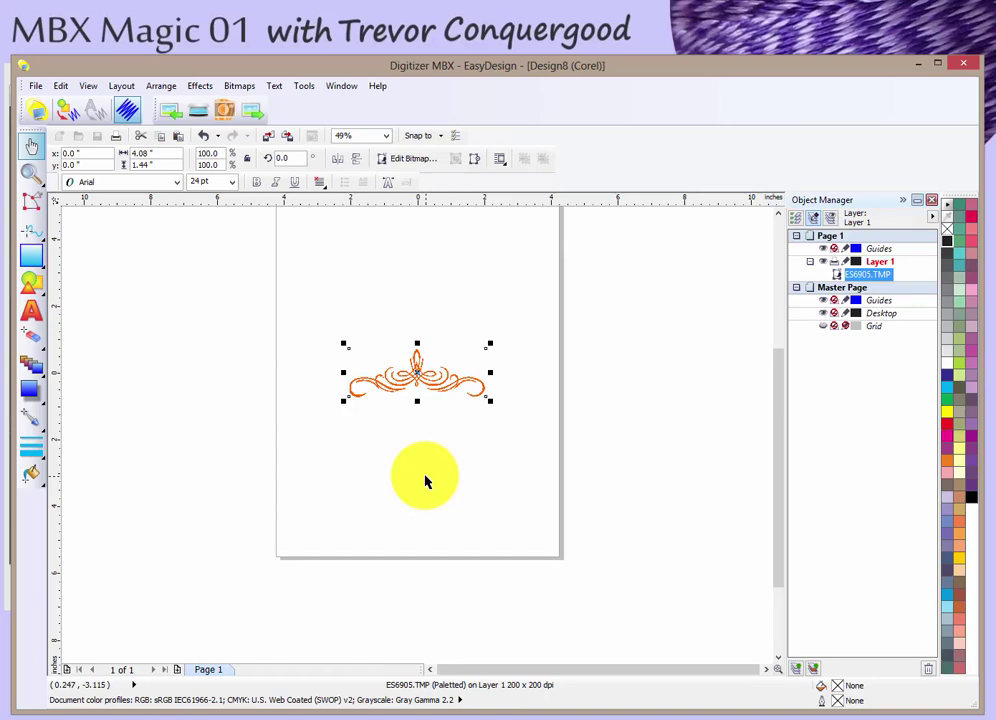
{"action": "left_click", "coordinate": [170, 113]}
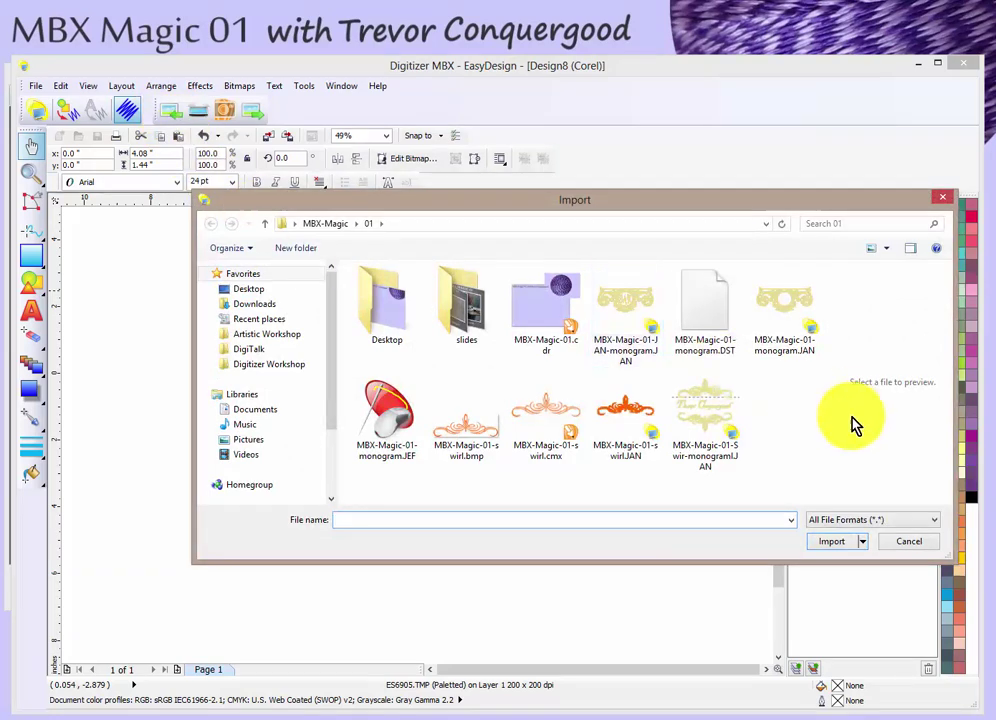
{"action": "left_click", "coordinate": [789, 522]}
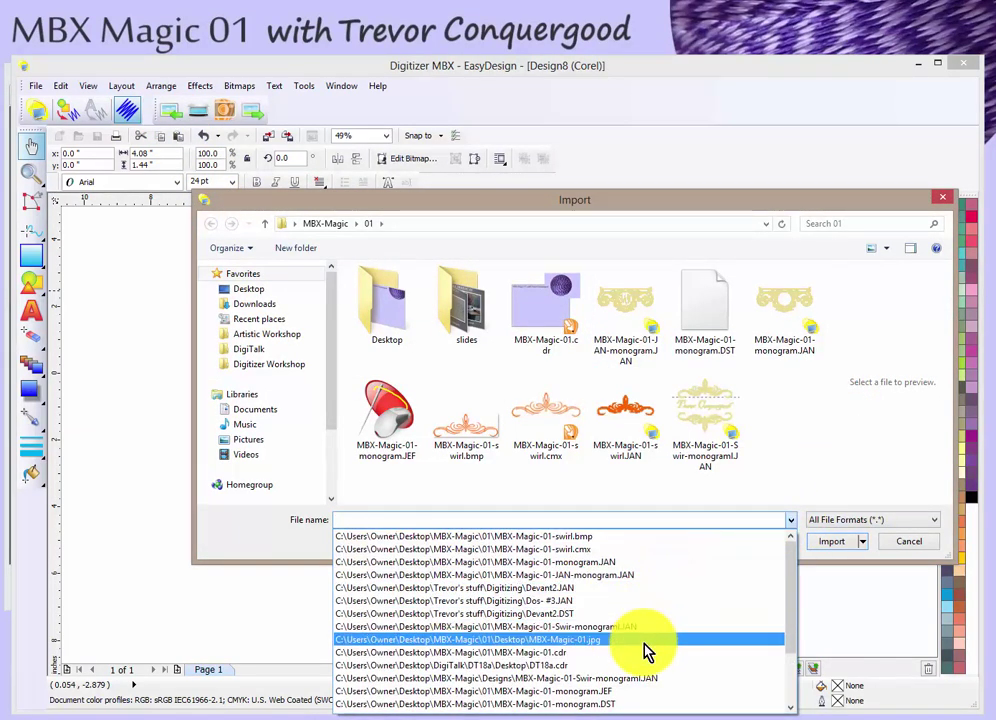
{"action": "left_click", "coordinate": [285, 548]}
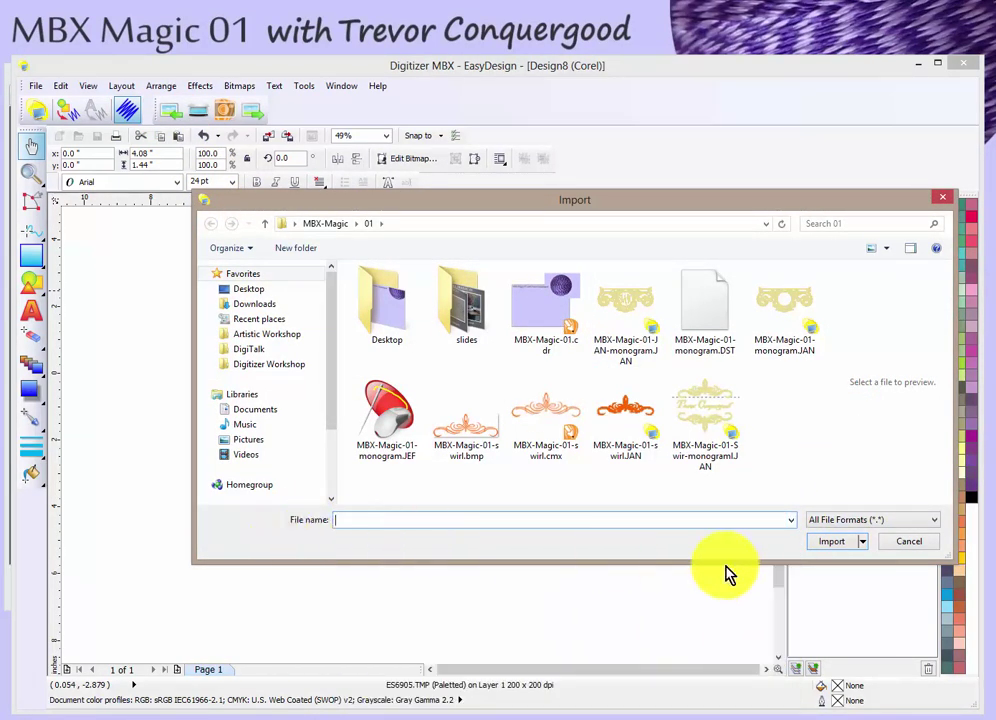
{"action": "left_click", "coordinate": [922, 527]}
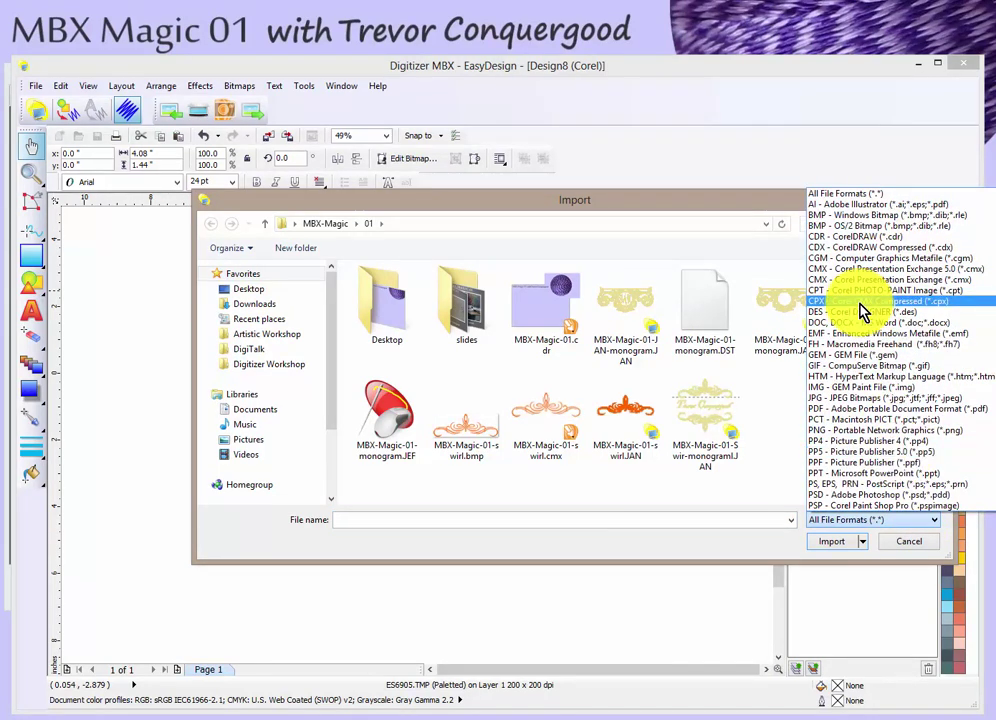
{"action": "scroll", "coordinate": [860, 315], "scroll_direction": "up", "scroll_amount": 2}
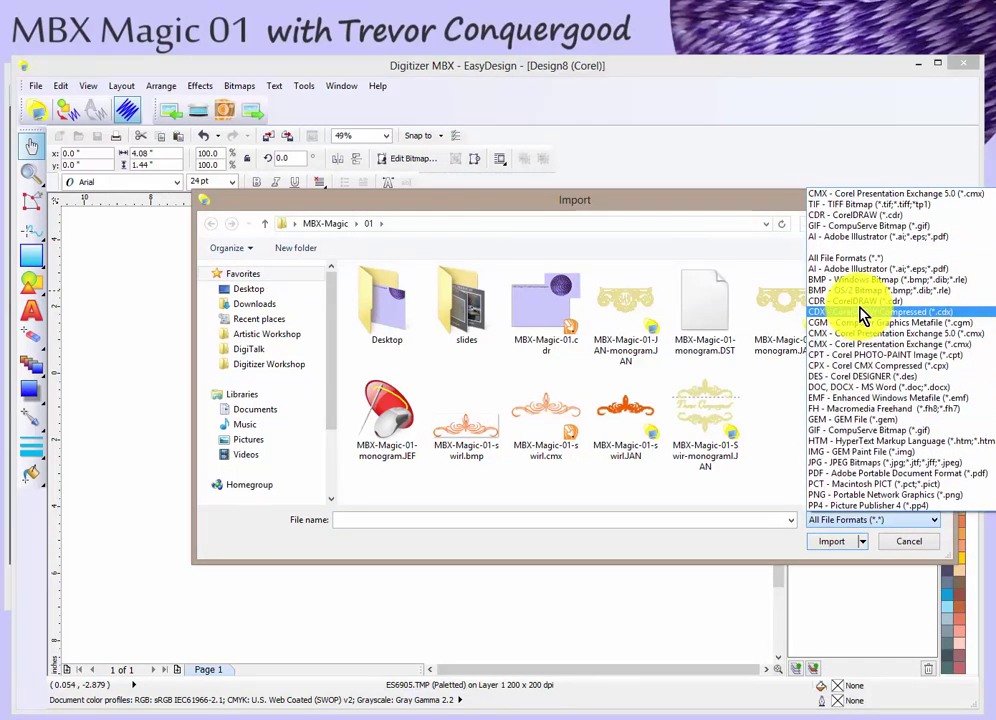
{"action": "scroll", "coordinate": [860, 318], "scroll_direction": "down", "scroll_amount": 5}
{"action": "scroll", "coordinate": [860, 318], "scroll_direction": "down", "scroll_amount": 4}
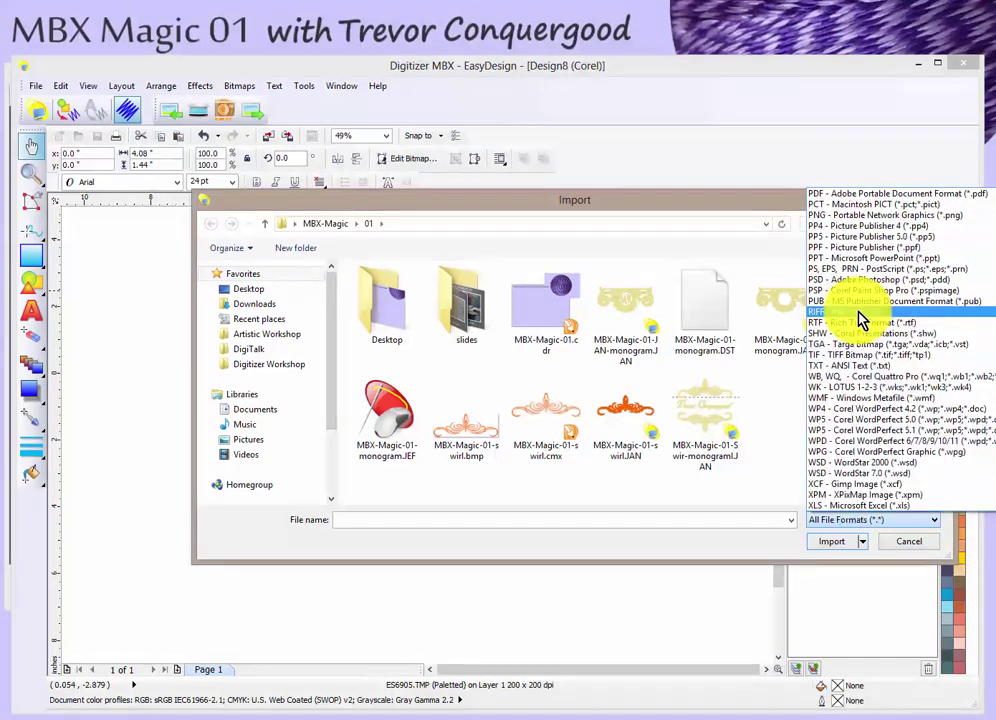
{"action": "left_click", "coordinate": [894, 542]}
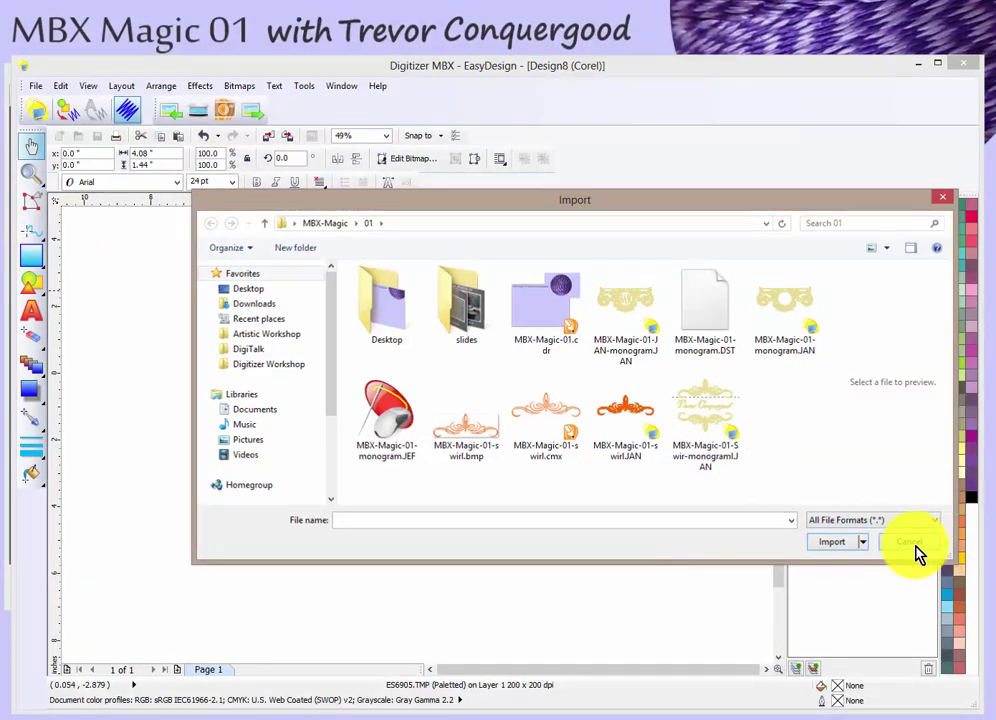
{"action": "left_click", "coordinate": [911, 542]}
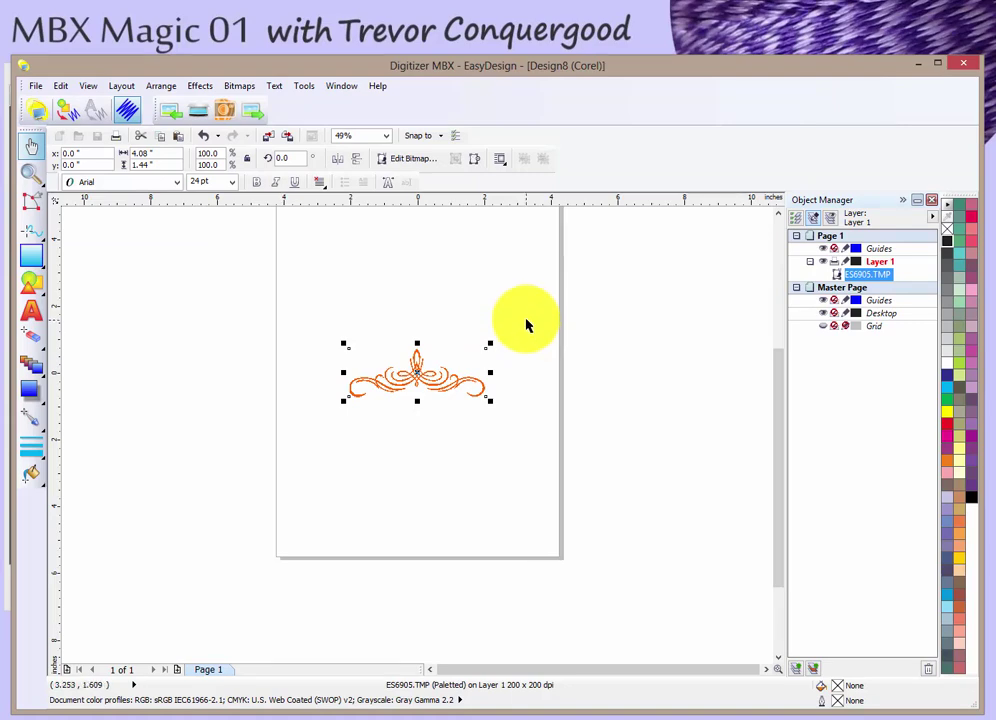
{"action": "left_click", "coordinate": [36, 113]}
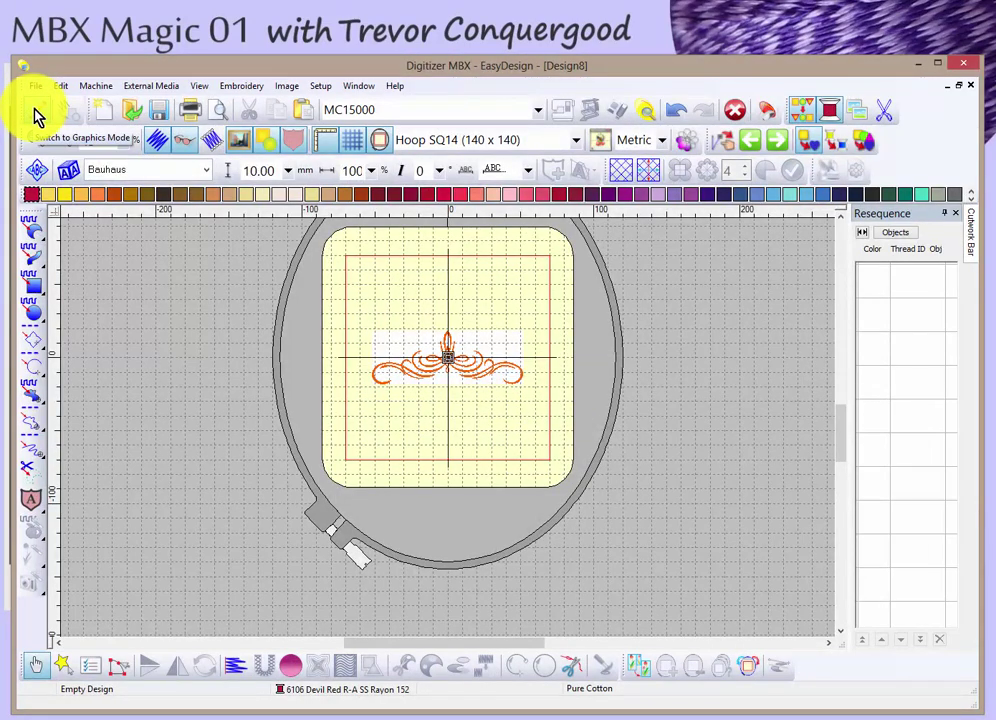
{"action": "left_click", "coordinate": [36, 115]}
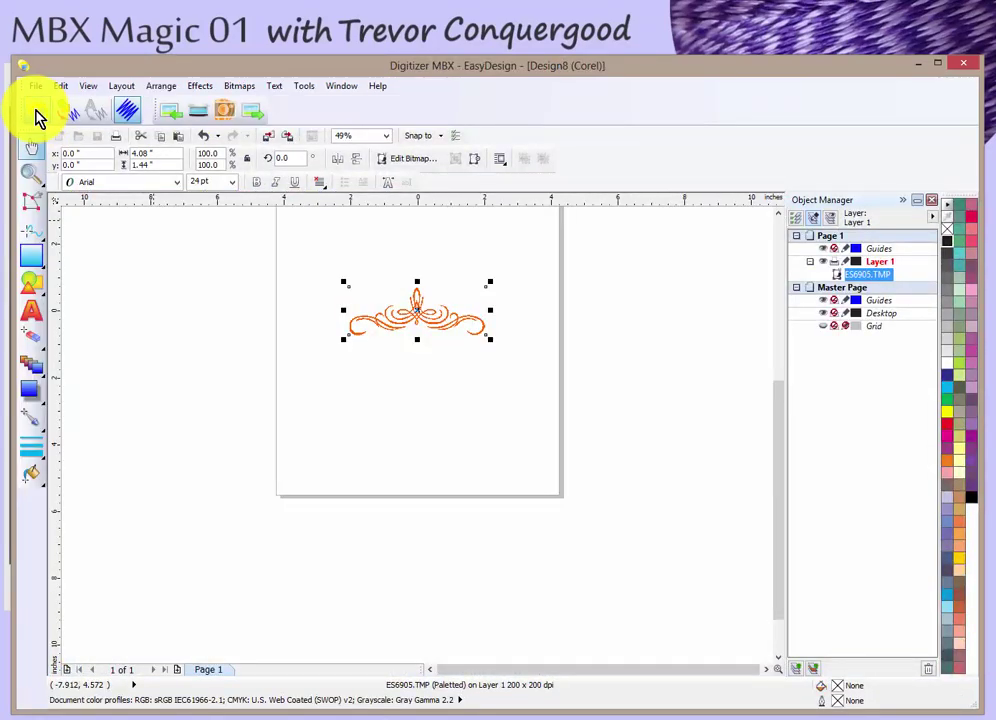
{"action": "left_click", "coordinate": [36, 115]}
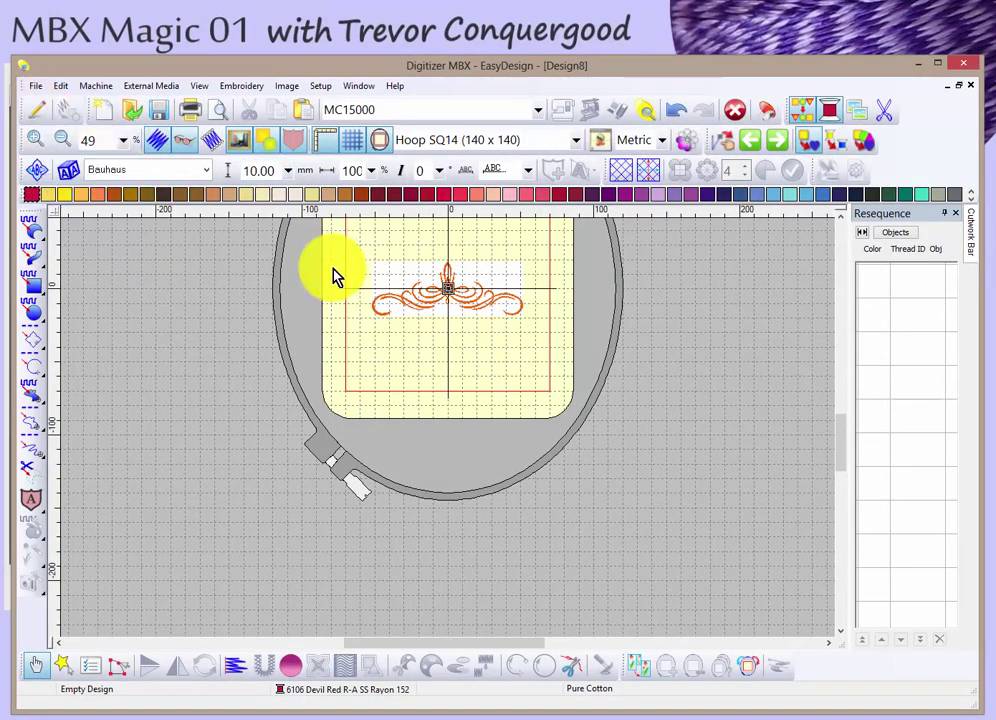
Convert the swirl bitmap automatically into an embroidery object.
{"action": "left_click_drag", "start_coordinate": [378, 267], "coordinate": [533, 338]}
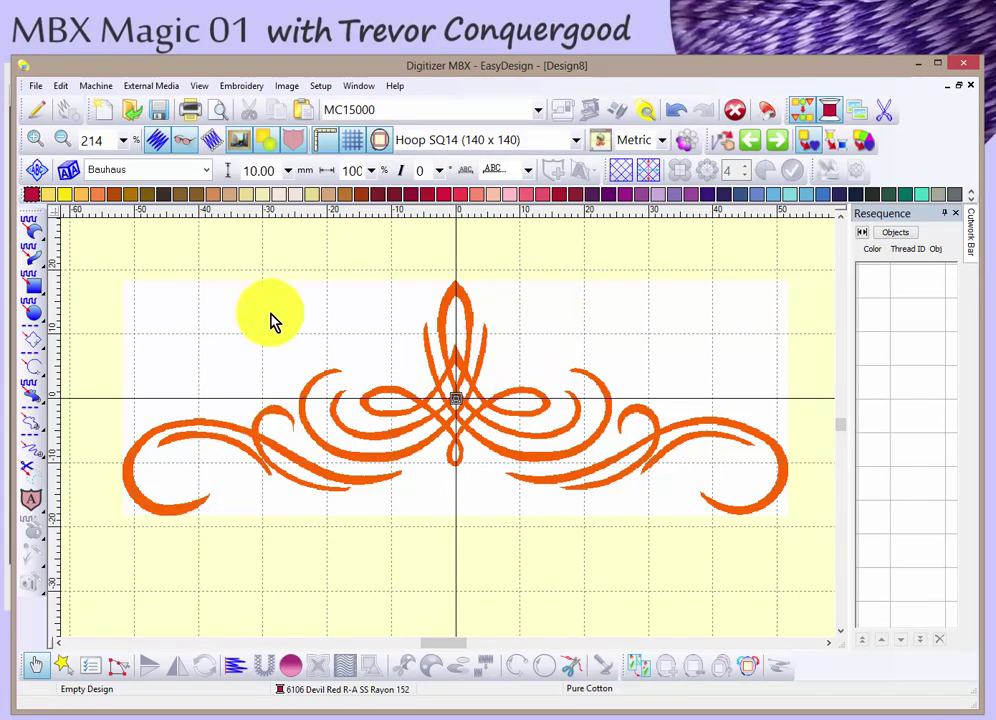
{"action": "left_click", "coordinate": [160, 300]}
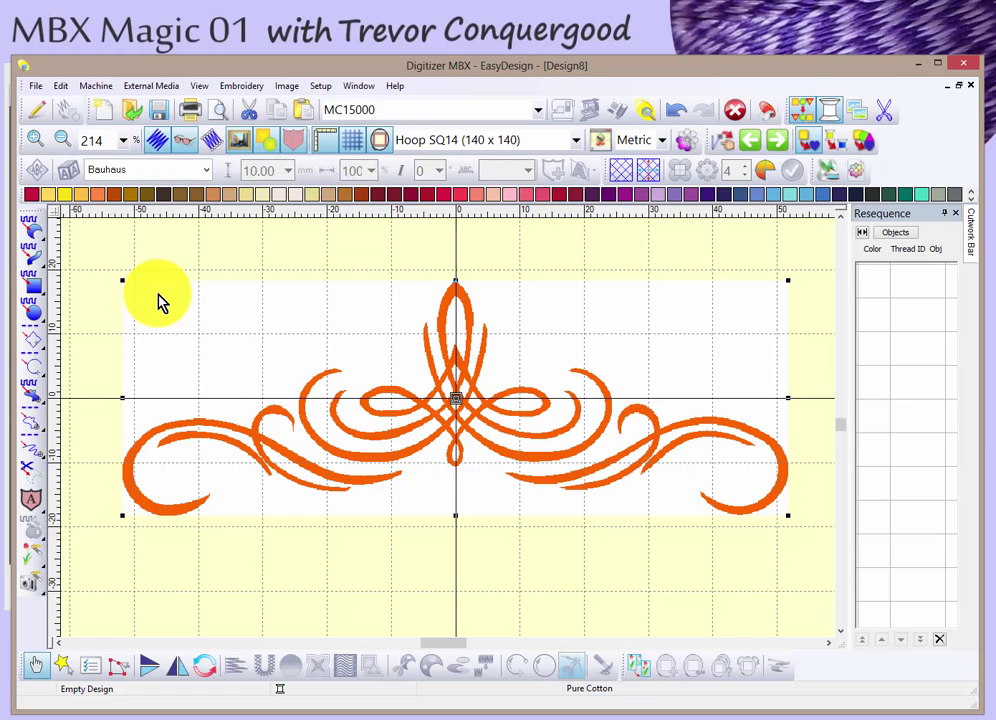
{"action": "left_click", "coordinate": [33, 558]}
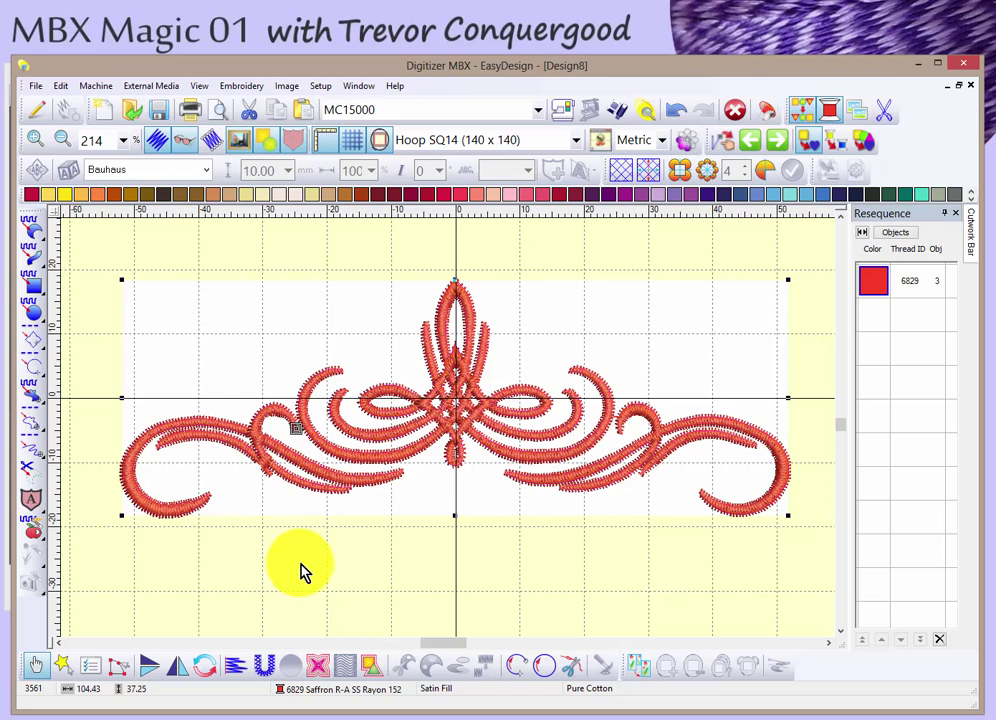
Move the stitched swirl to just inside the upper edge of the hoop's stitching area and remove the source bitmap.
{"action": "key", "text": "shift+z"}
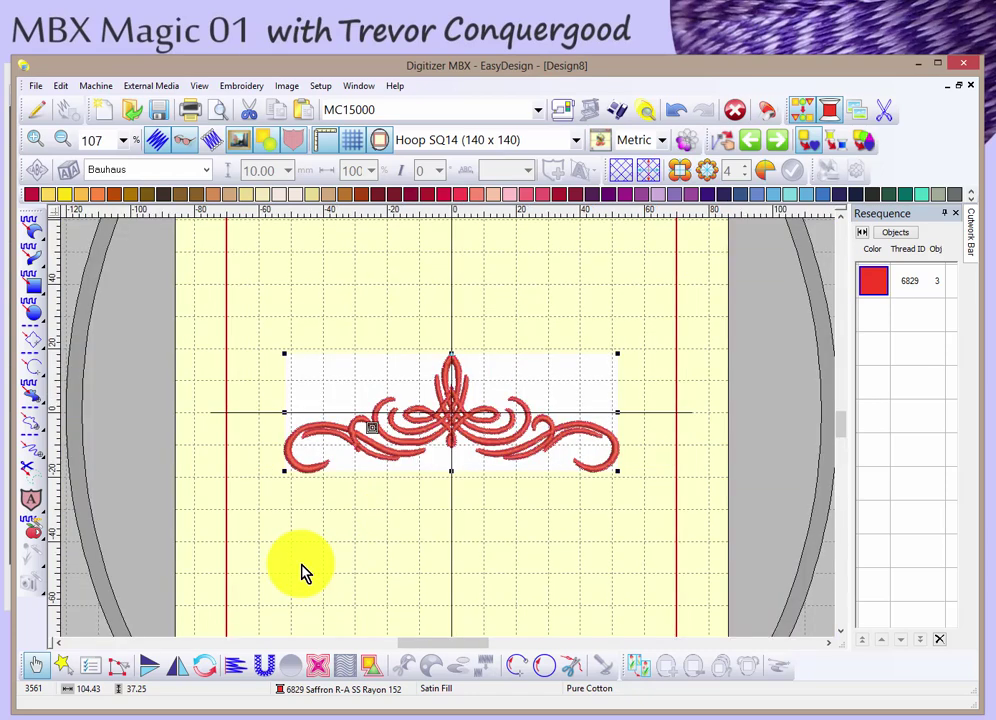
{"action": "key", "text": "shift+z"}
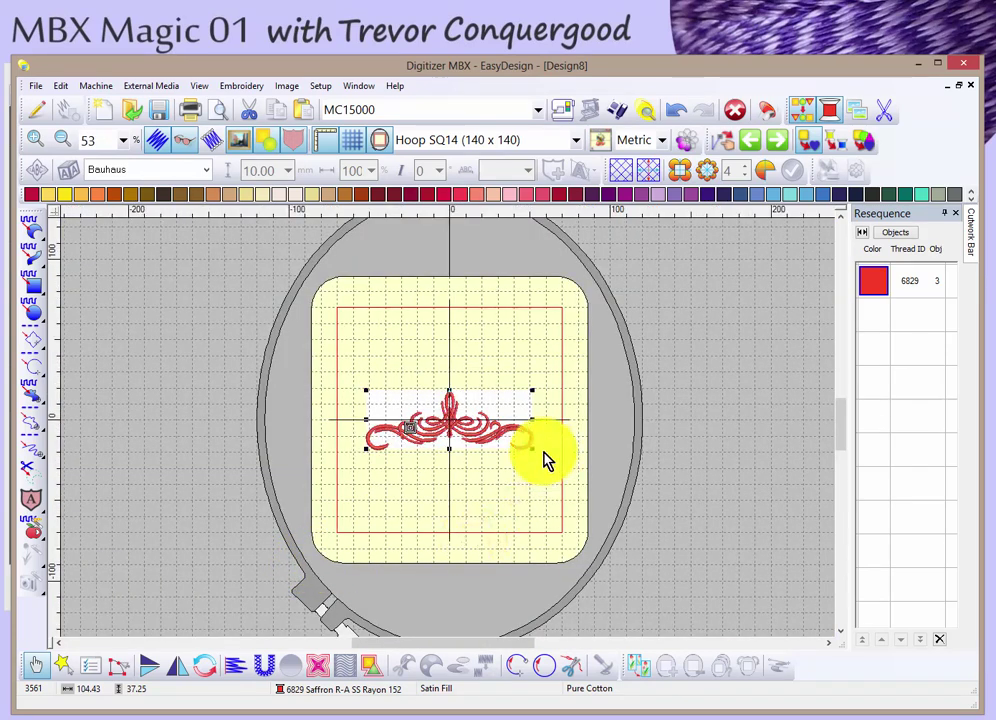
{"action": "left_click_drag", "start_coordinate": [491, 407], "coordinate": [499, 335]}
{"action": "left_click", "coordinate": [524, 328]}
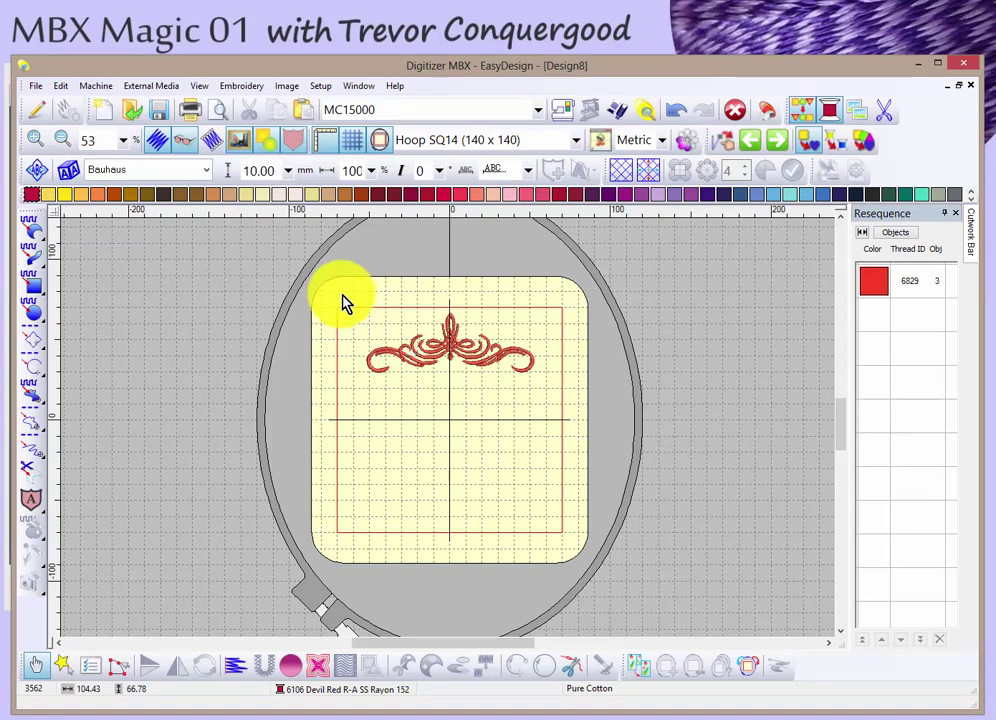
Duplicate the stitched swirl by copying it and pasting the copy over the original.
{"action": "left_click", "coordinate": [521, 366]}
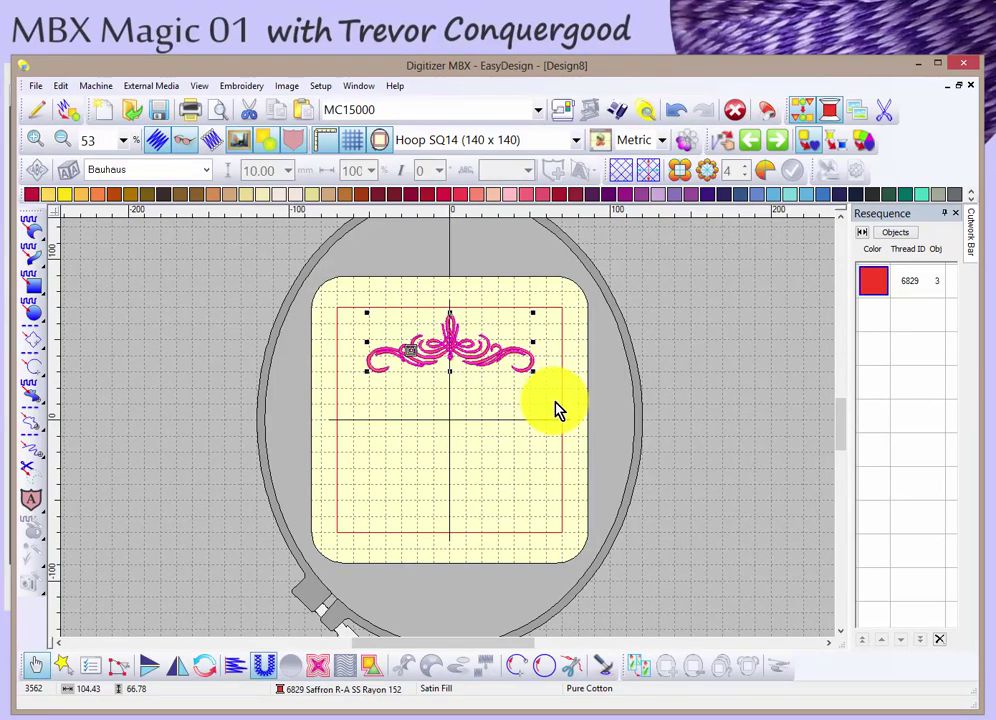
{"action": "left_click", "coordinate": [280, 115]}
{"action": "left_click", "coordinate": [310, 110]}
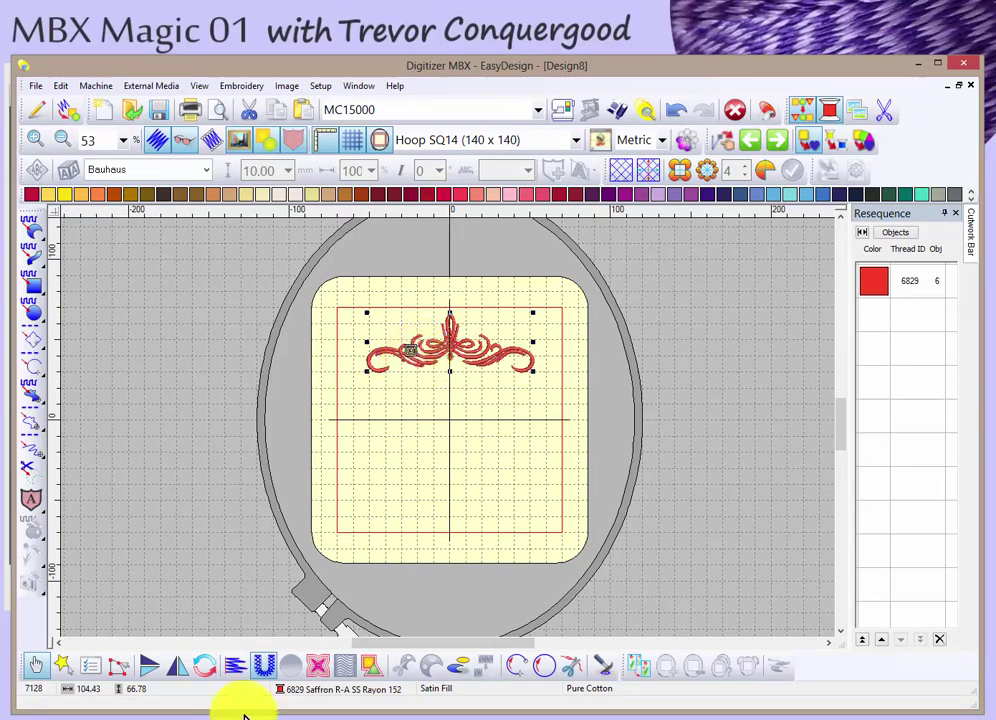
Flip the swirl copy vertically and move it about 94.5 mm down to the lower edge of the stitching area.
{"action": "left_click", "coordinate": [148, 668]}
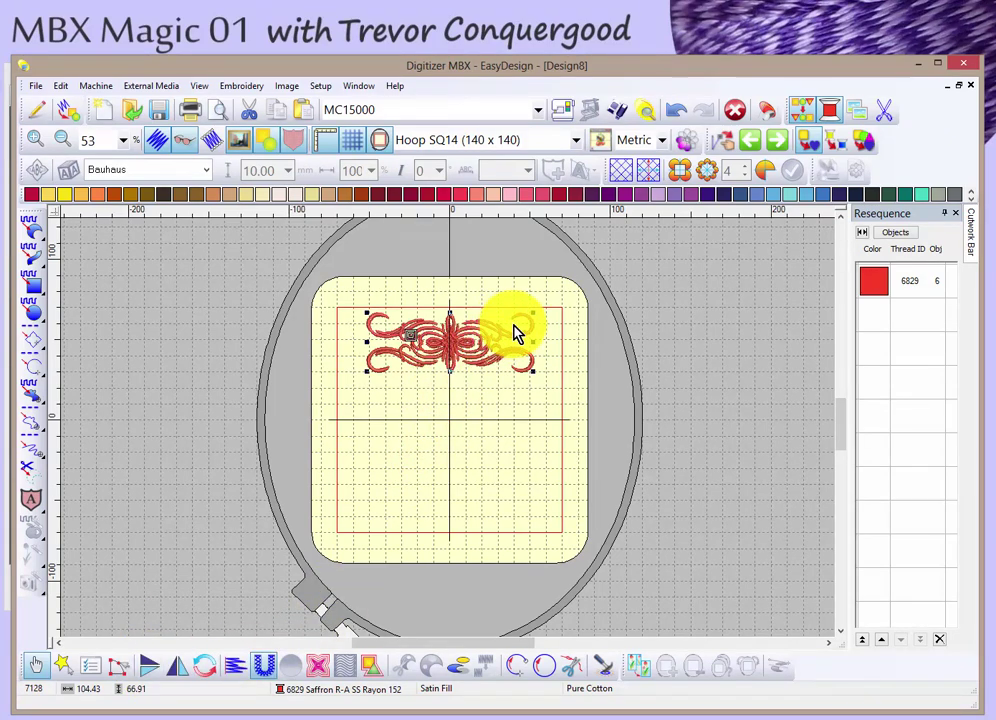
{"action": "mouse_move", "coordinate": [518, 333]}
{"action": "left_mouse_down"}
{"action": "mouse_move", "coordinate": [518, 500]}
{"action": "mouse_move", "coordinate": [516, 484]}
{"action": "left_mouse_up"}
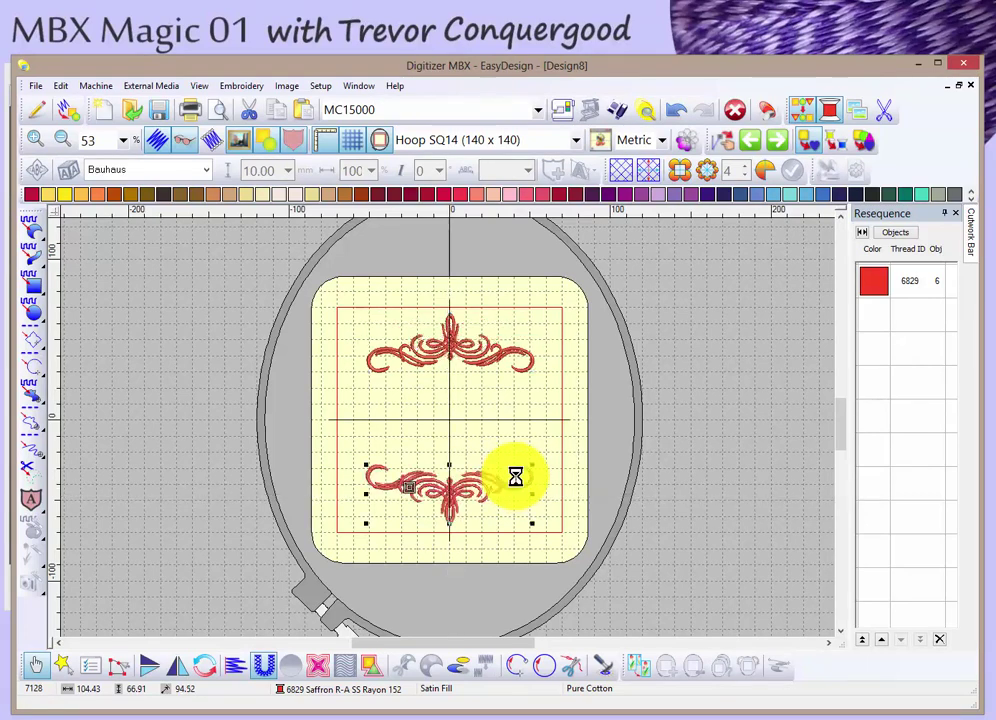
{"action": "left_click", "coordinate": [412, 445]}
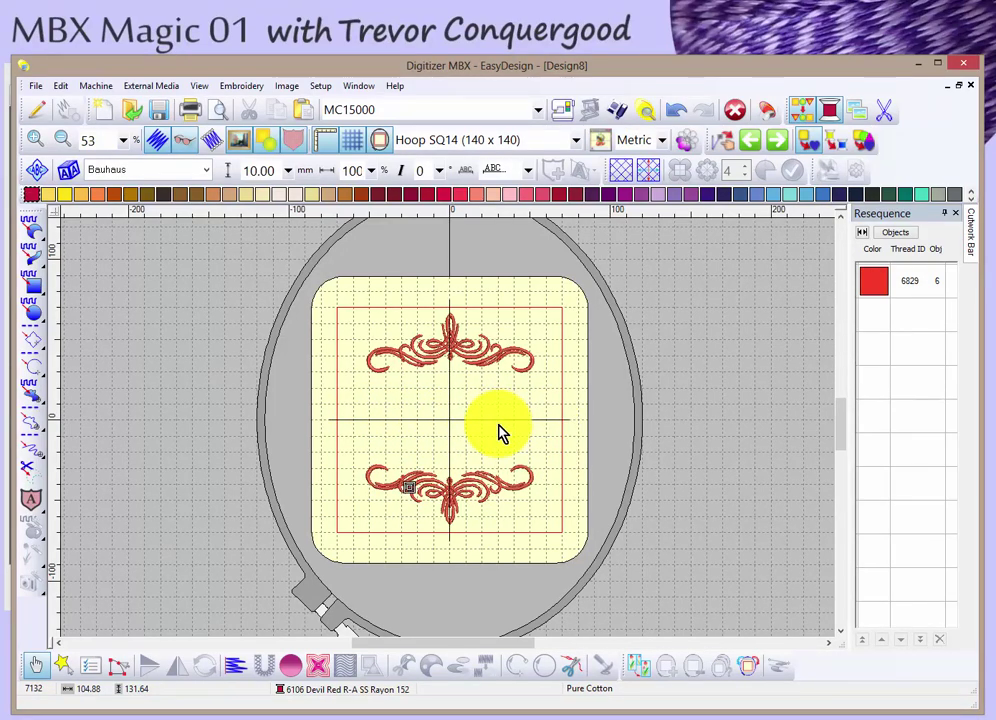
Set up a lettering object with the person's full name in the Brassplate font.
{"action": "left_click", "coordinate": [69, 173]}
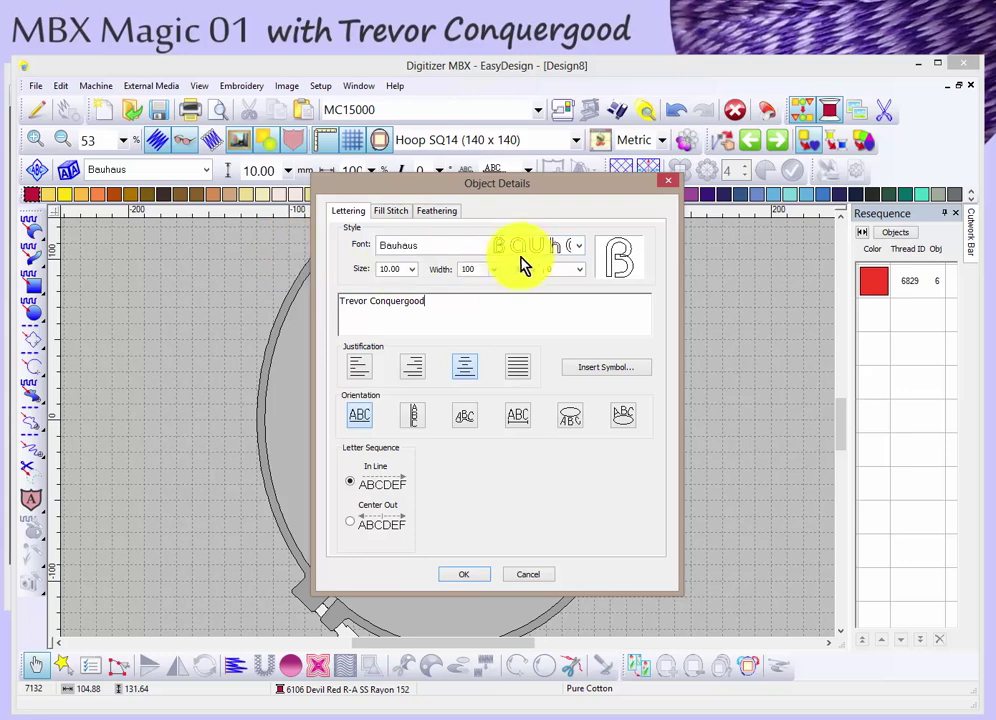
{"action": "left_click", "coordinate": [551, 253]}
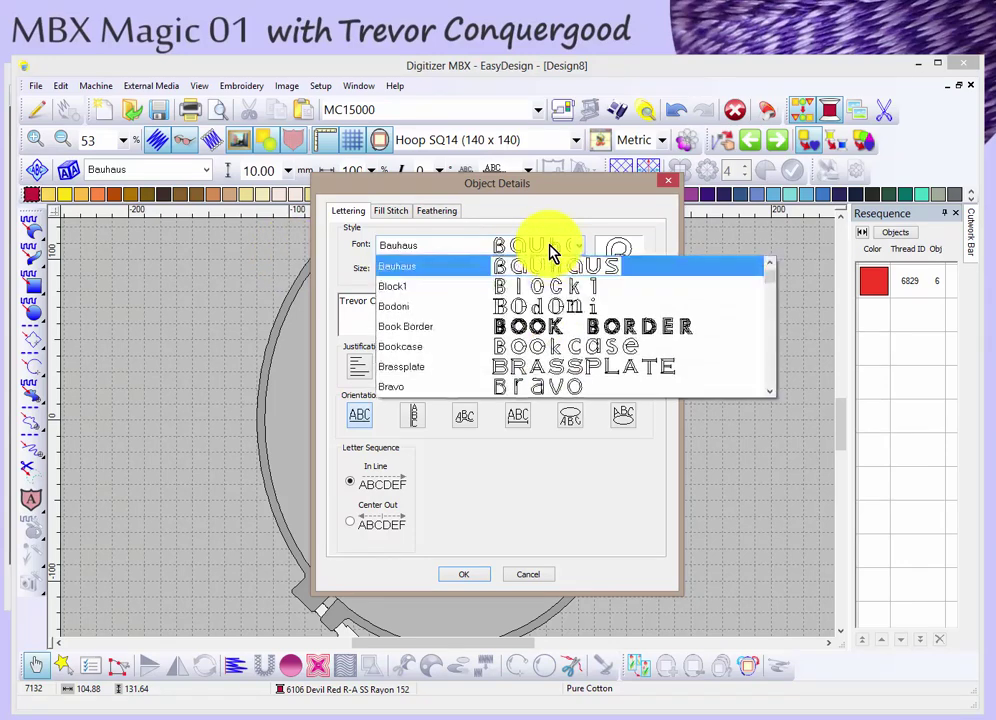
{"action": "scroll", "coordinate": [567, 296], "scroll_direction": "down", "scroll_amount": 2}
{"action": "scroll", "coordinate": [569, 318], "scroll_direction": "up", "scroll_amount": 3}
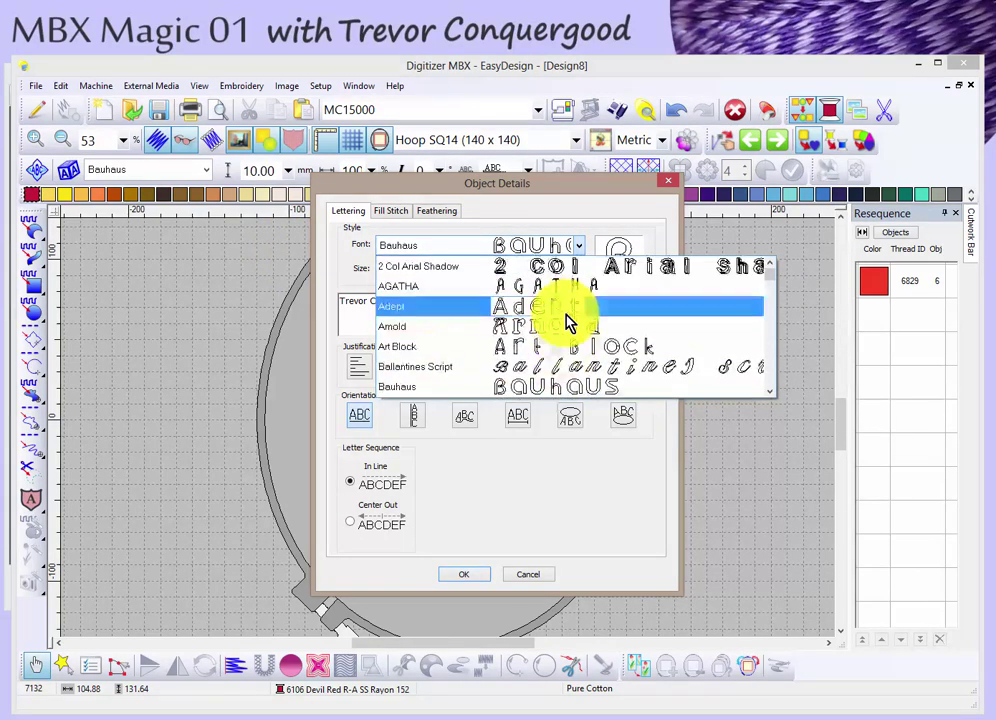
{"action": "scroll", "coordinate": [568, 325], "scroll_direction": "down", "scroll_amount": 9}
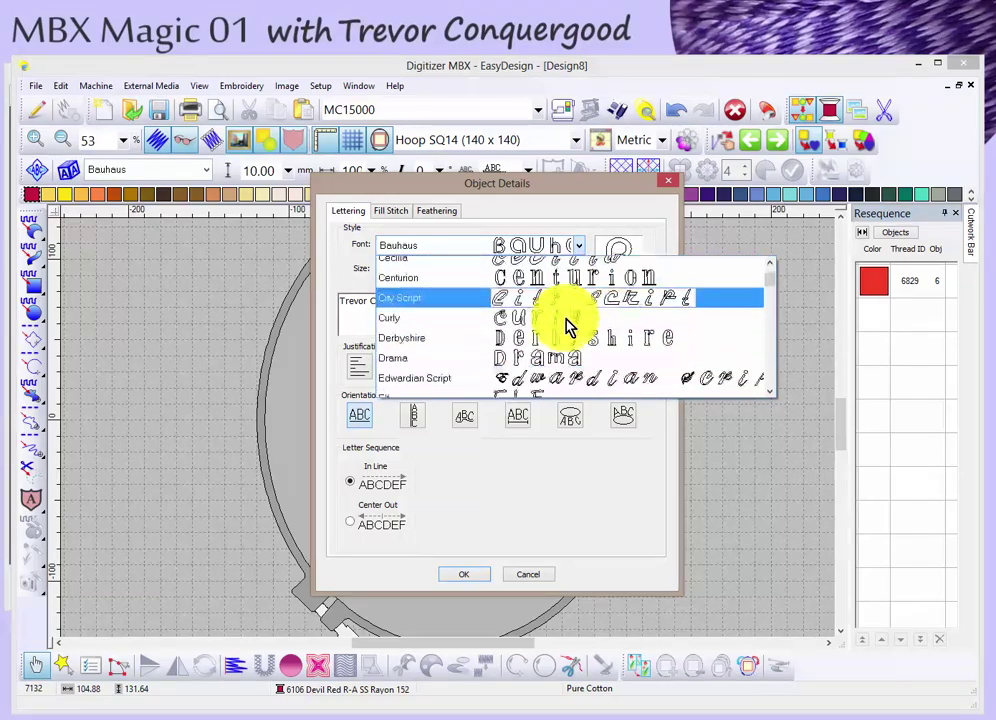
{"action": "scroll", "coordinate": [568, 325], "scroll_direction": "down", "scroll_amount": 10}
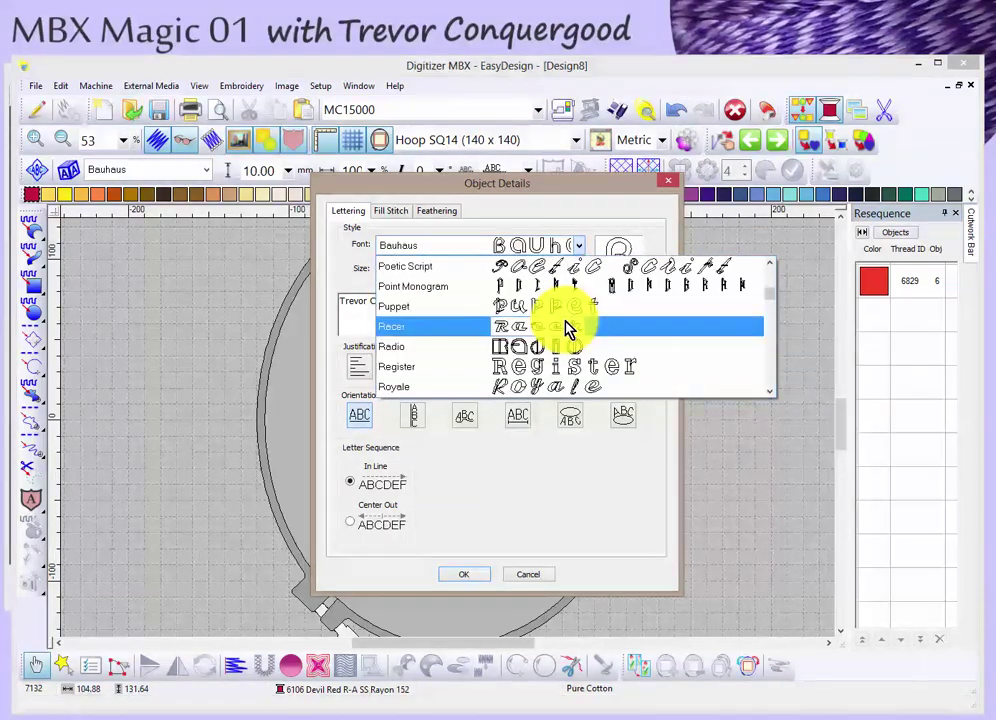
{"action": "scroll", "coordinate": [568, 326], "scroll_direction": "down", "scroll_amount": 11}
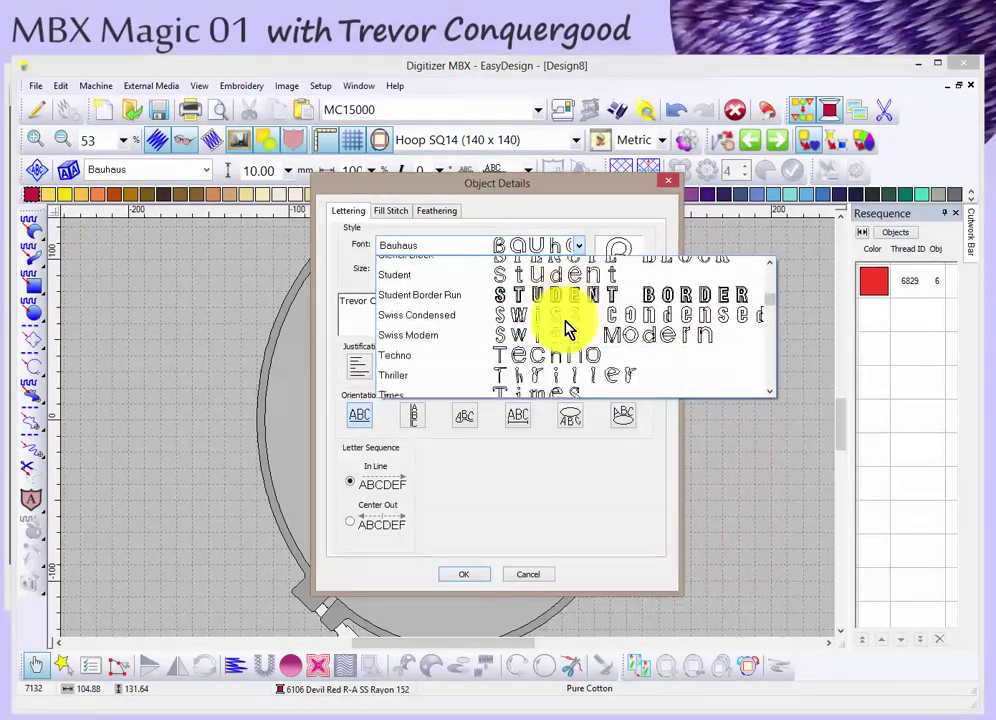
{"action": "scroll", "coordinate": [568, 326], "scroll_direction": "down", "scroll_amount": 10}
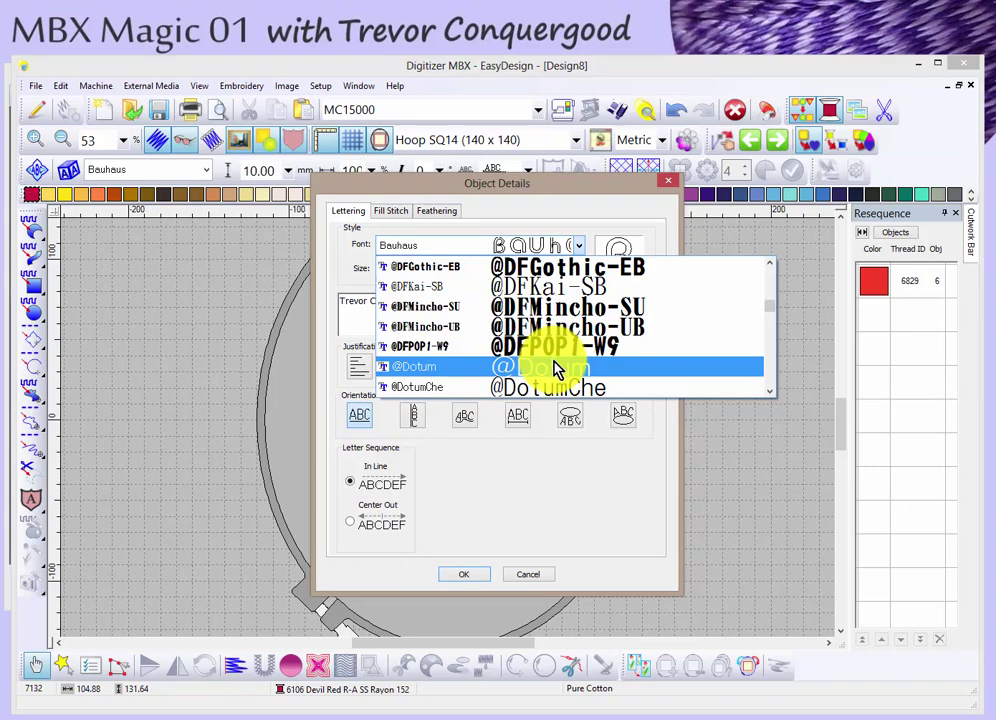
{"action": "scroll", "coordinate": [557, 370], "scroll_direction": "down", "scroll_amount": 6}
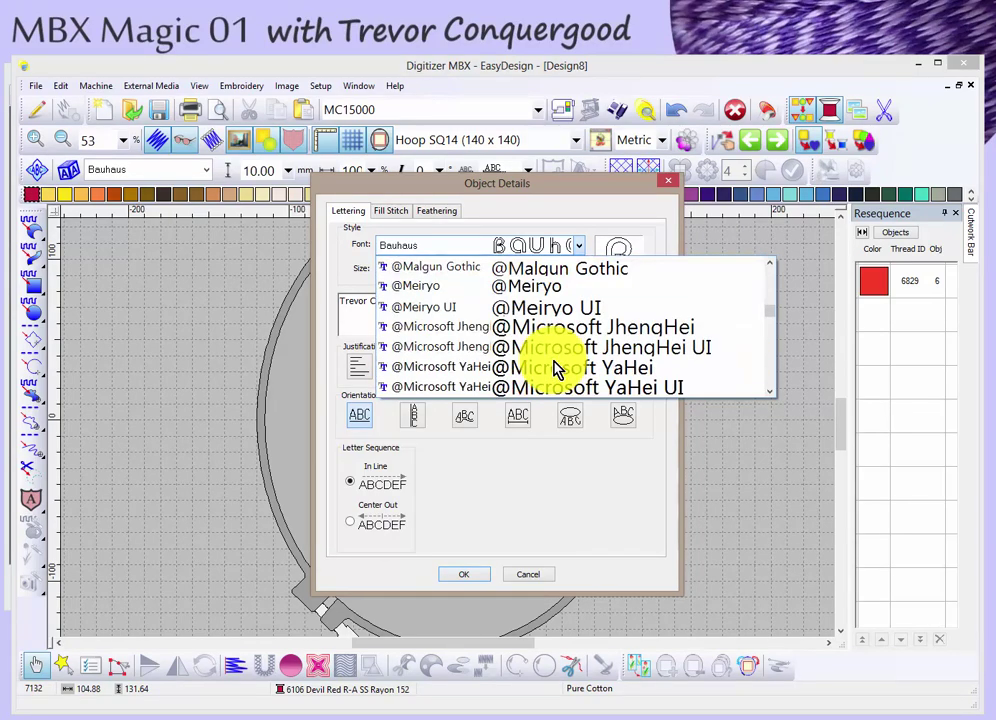
{"action": "scroll", "coordinate": [589, 344], "scroll_direction": "down", "scroll_amount": 15}
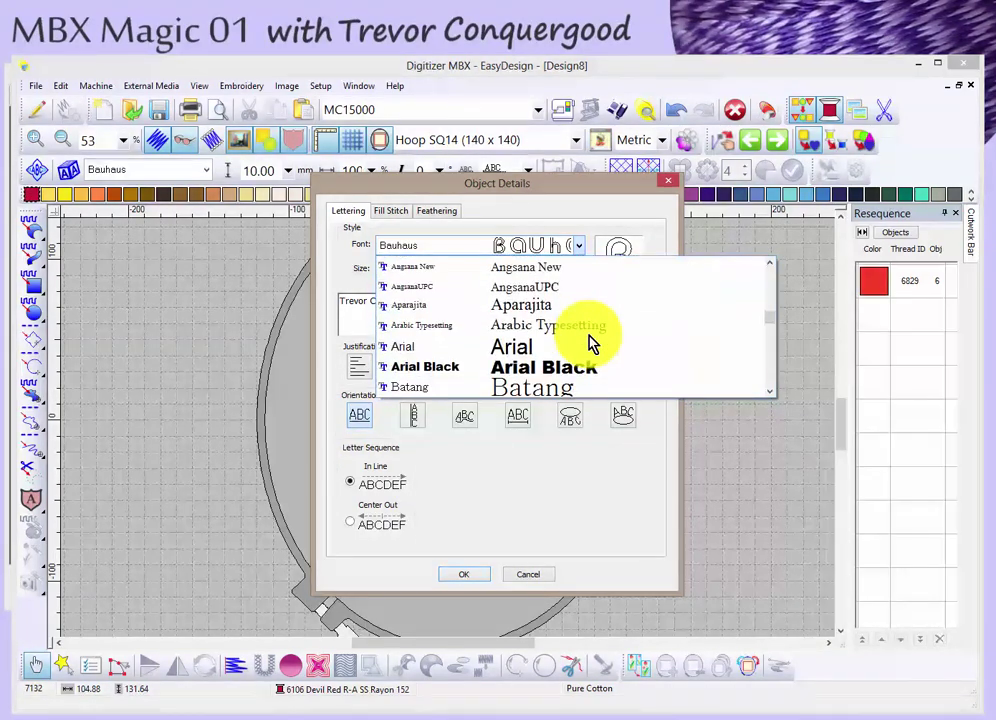
{"action": "scroll", "coordinate": [589, 344], "scroll_direction": "up", "scroll_amount": 3}
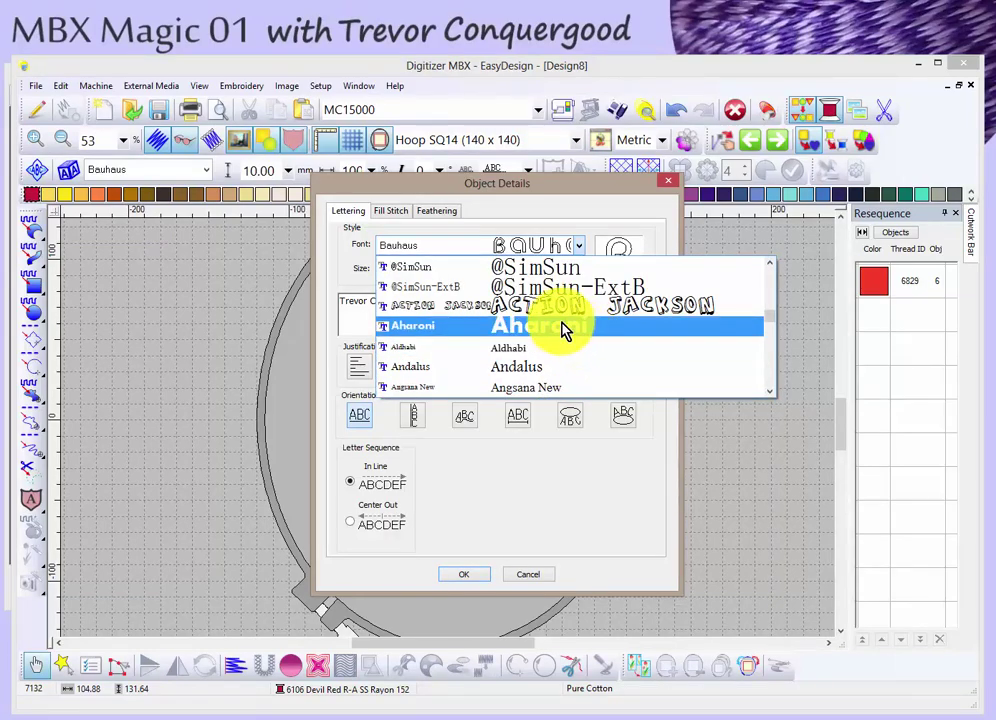
{"action": "scroll", "coordinate": [560, 312], "scroll_direction": "up", "scroll_amount": 18}
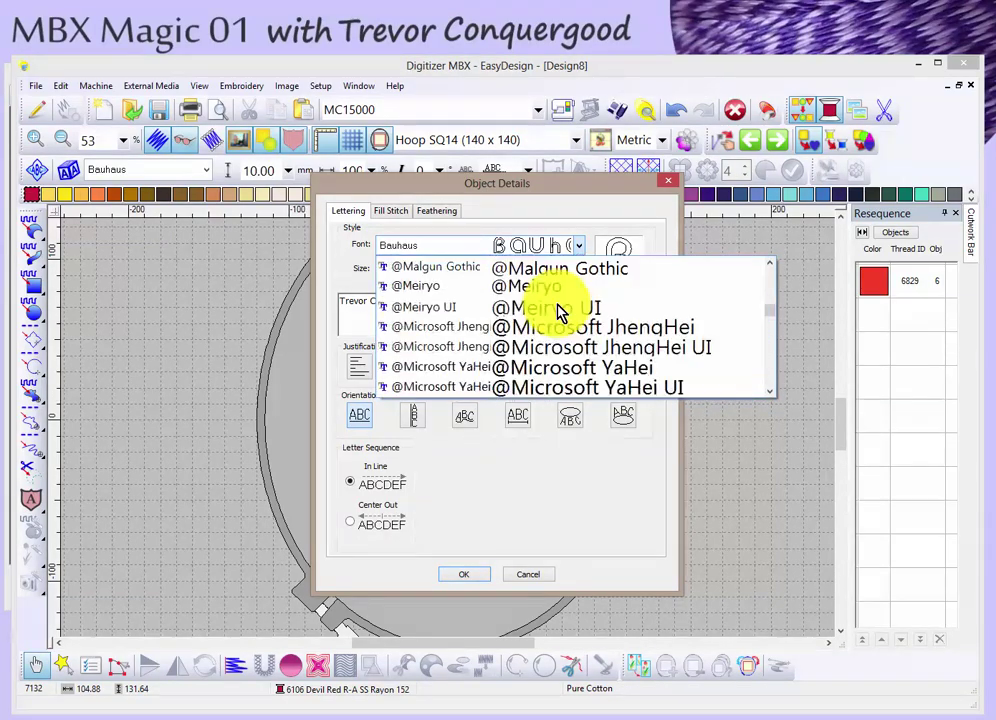
{"action": "scroll", "coordinate": [558, 315], "scroll_direction": "down", "scroll_amount": 20}
{"action": "scroll", "coordinate": [558, 315], "scroll_direction": "up", "scroll_amount": 13}
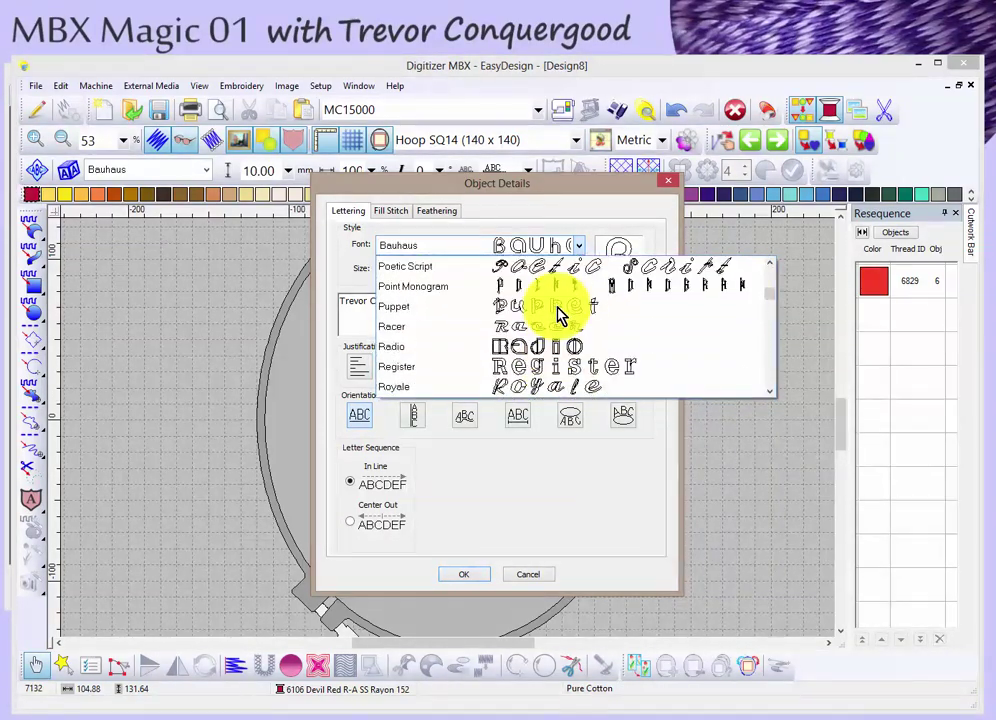
{"action": "scroll", "coordinate": [558, 315], "scroll_direction": "up", "scroll_amount": 7}
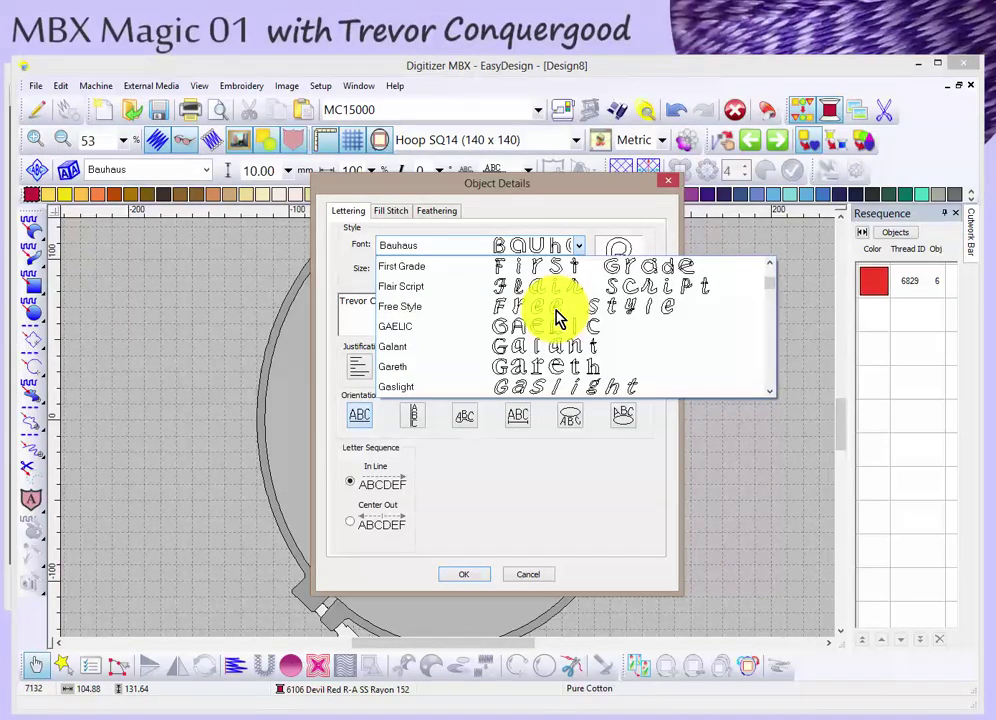
{"action": "scroll", "coordinate": [547, 285], "scroll_direction": "up", "scroll_amount": 6}
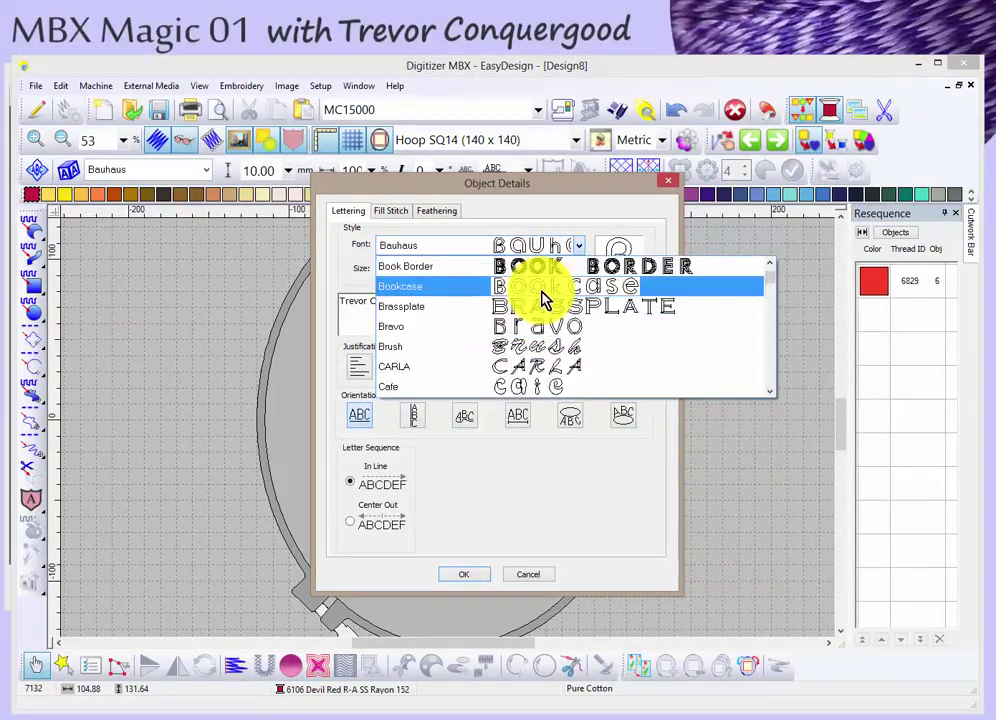
{"action": "left_click", "coordinate": [536, 316]}
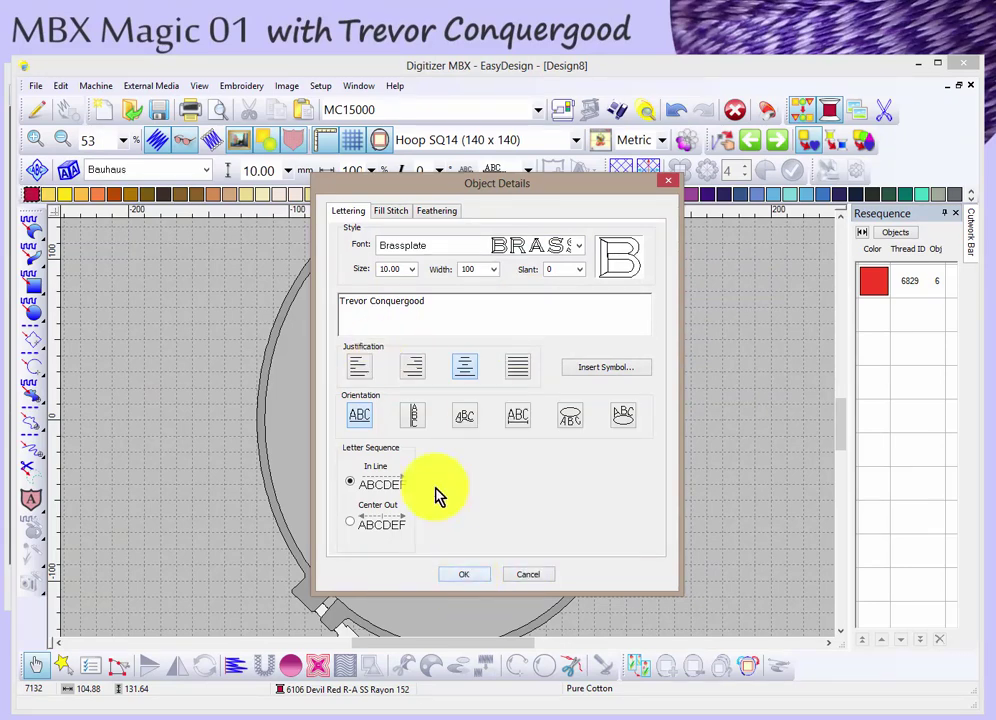
Accept the lettering settings and place the name at the hoop centre between the two swirls.
{"action": "left_click", "coordinate": [468, 578]}
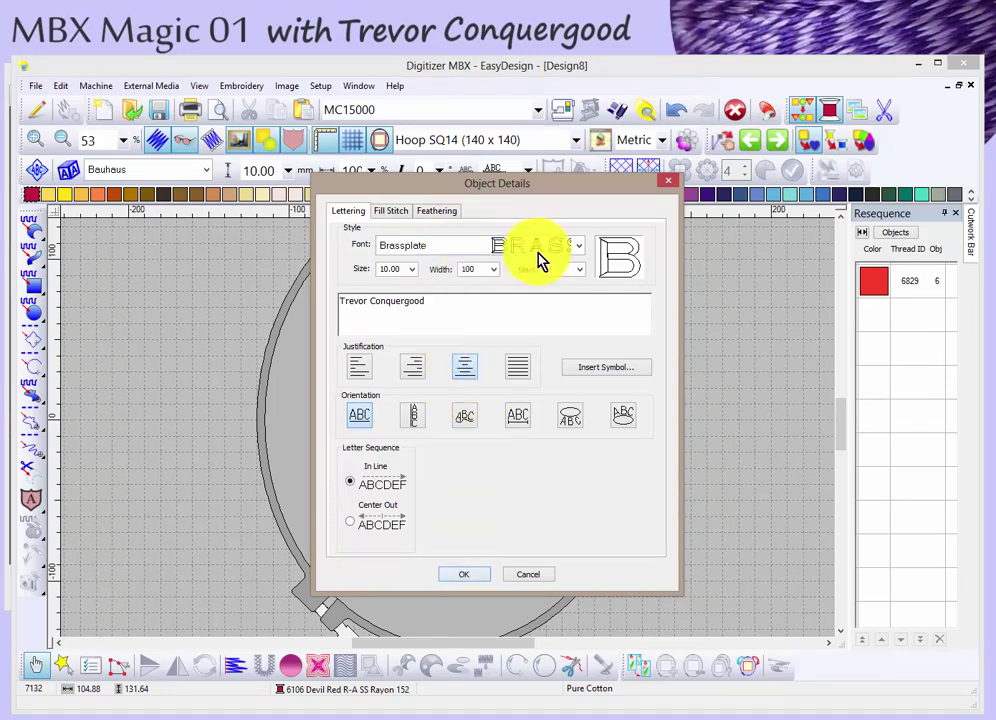
{"action": "left_click", "coordinate": [464, 574]}
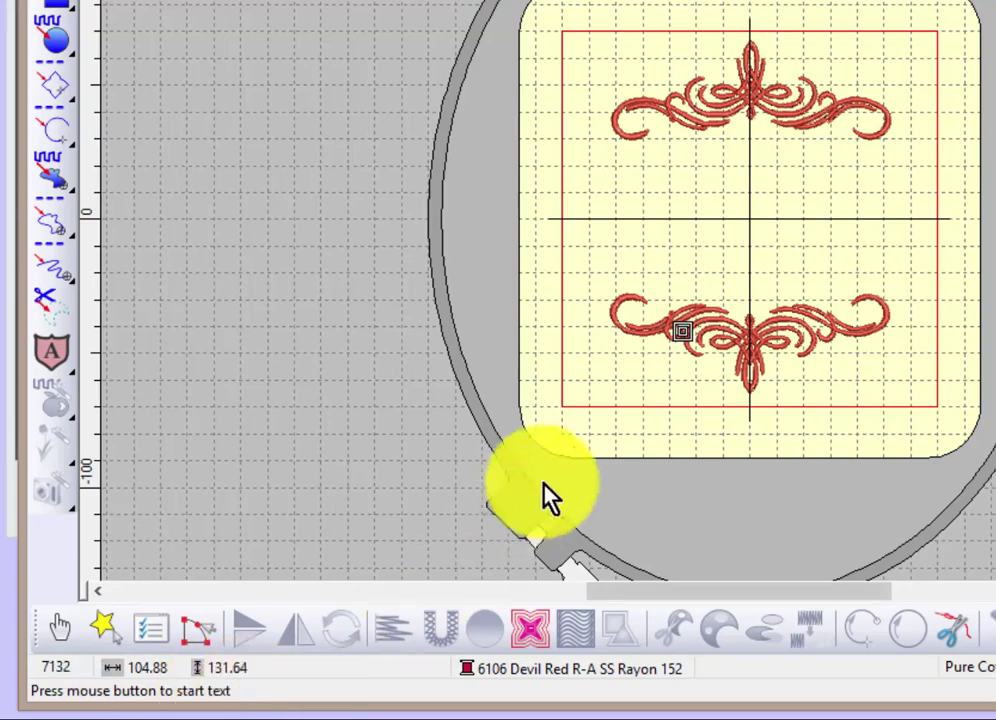
{"action": "left_click", "coordinate": [752, 245]}
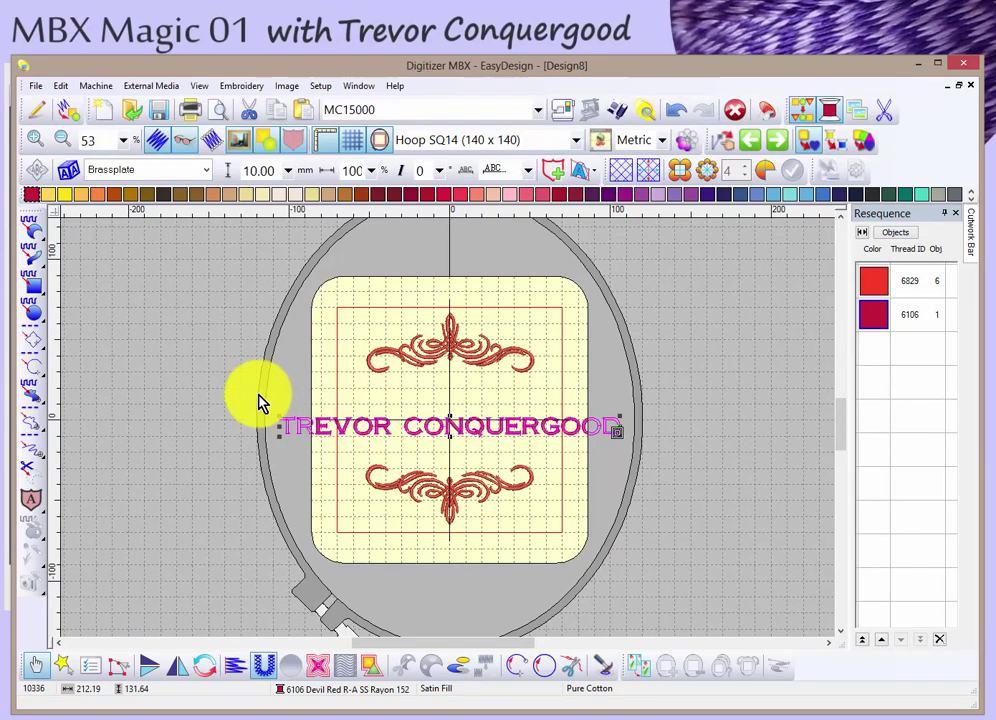
Hide the hoop around the swirls and the name lettering.
{"action": "key", "text": "z"}
{"action": "left_click", "coordinate": [645, 460]}
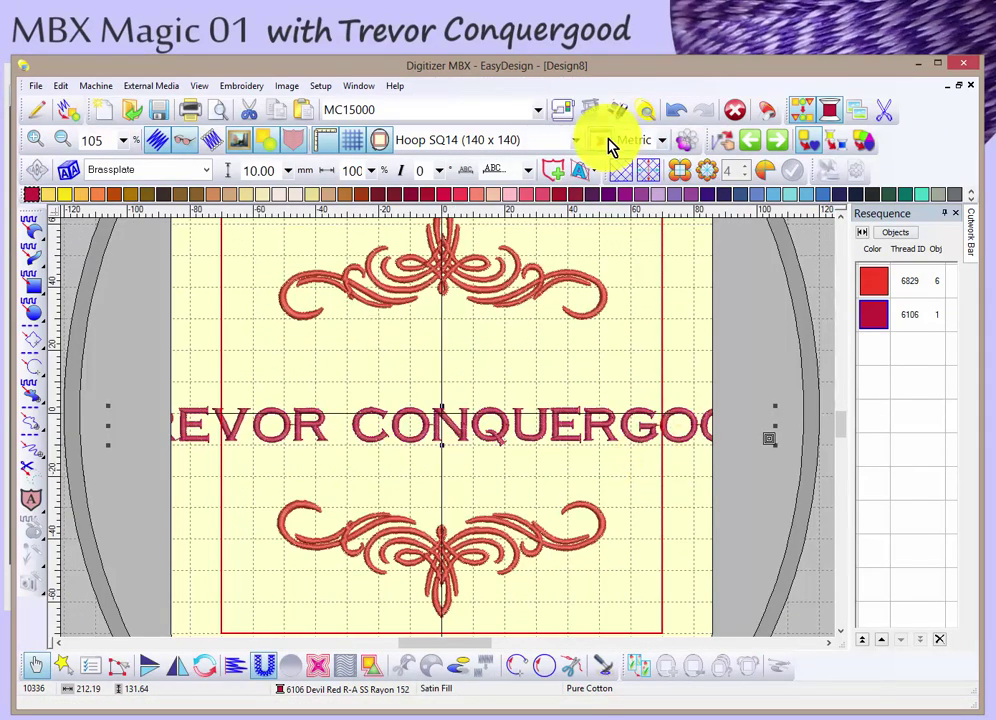
{"action": "left_click", "coordinate": [381, 141]}
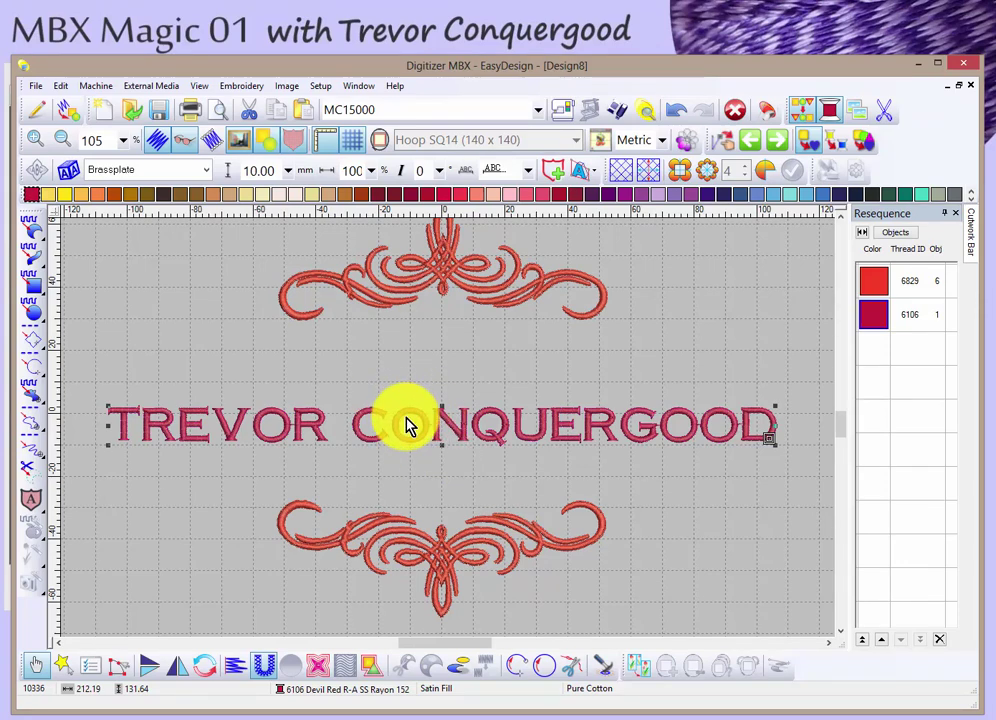
Preview successive fonts on the name lettering, set it to Lorenne and deselect it.
{"action": "left_click", "coordinate": [208, 172]}
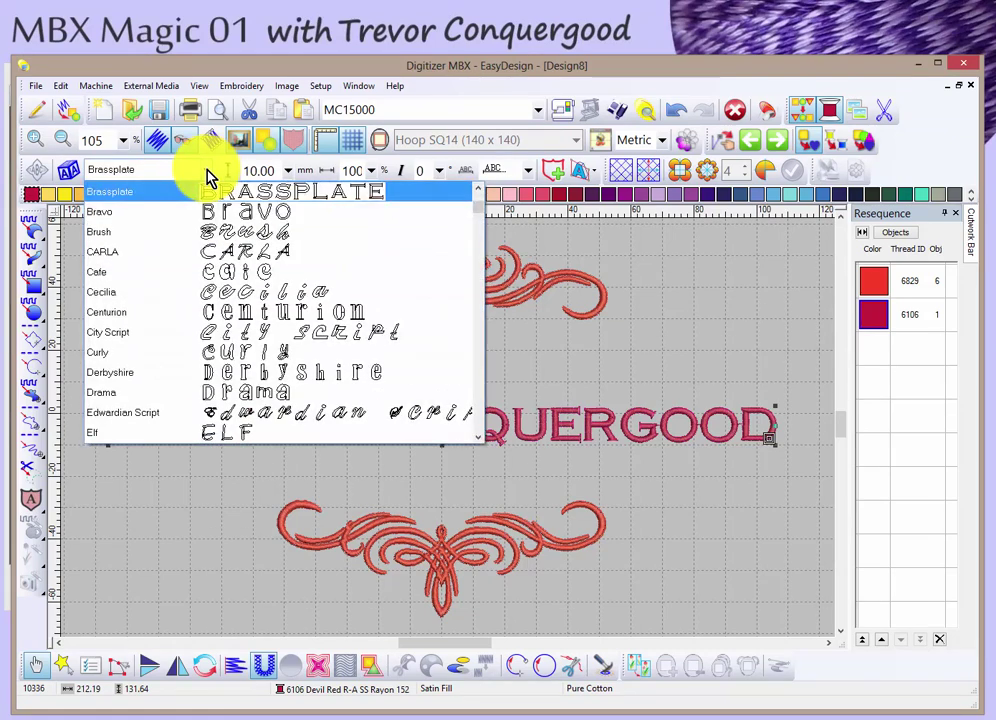
{"action": "left_click", "coordinate": [248, 214]}
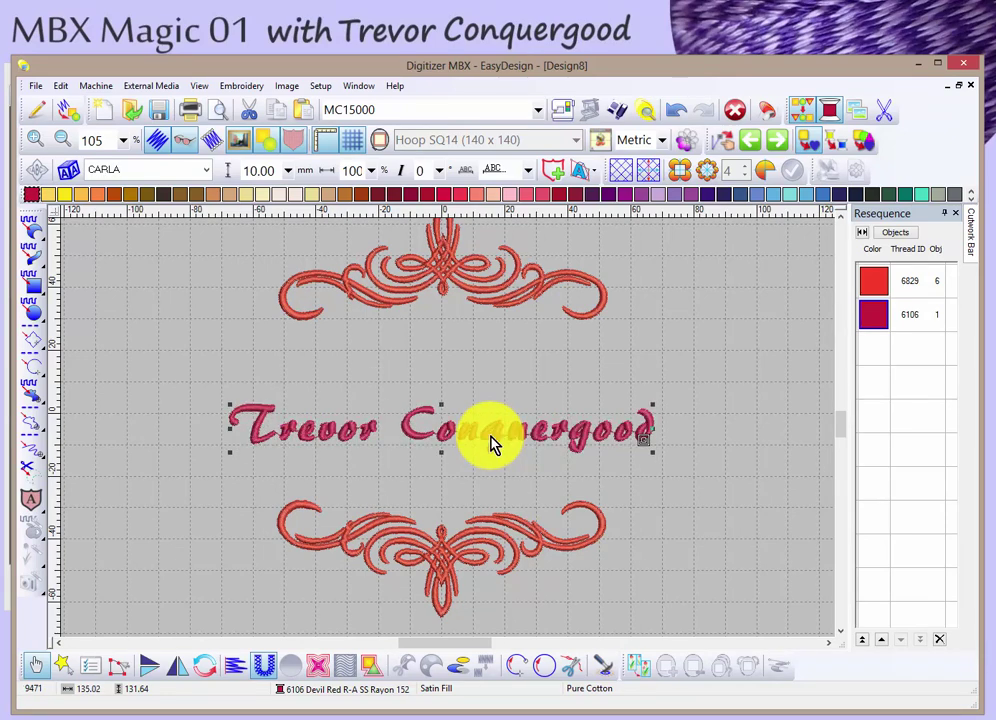
{"action": "key", "text": "Down"}
{"action": "key", "text": "Down"}
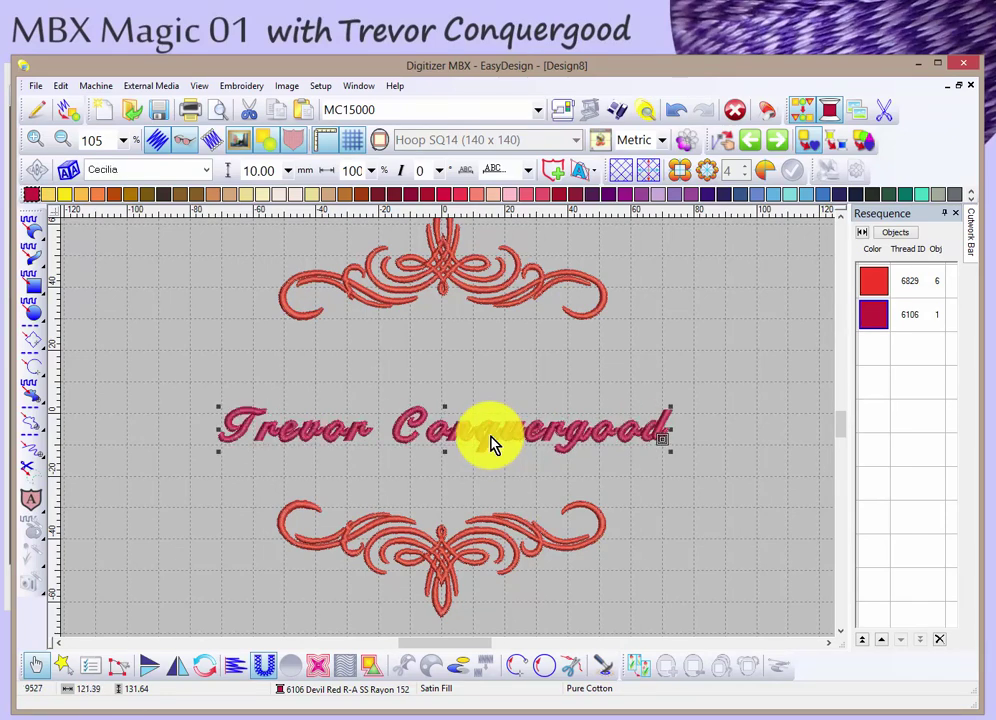
{"action": "key", "text": "Down"}
{"action": "key", "text": "Down"}
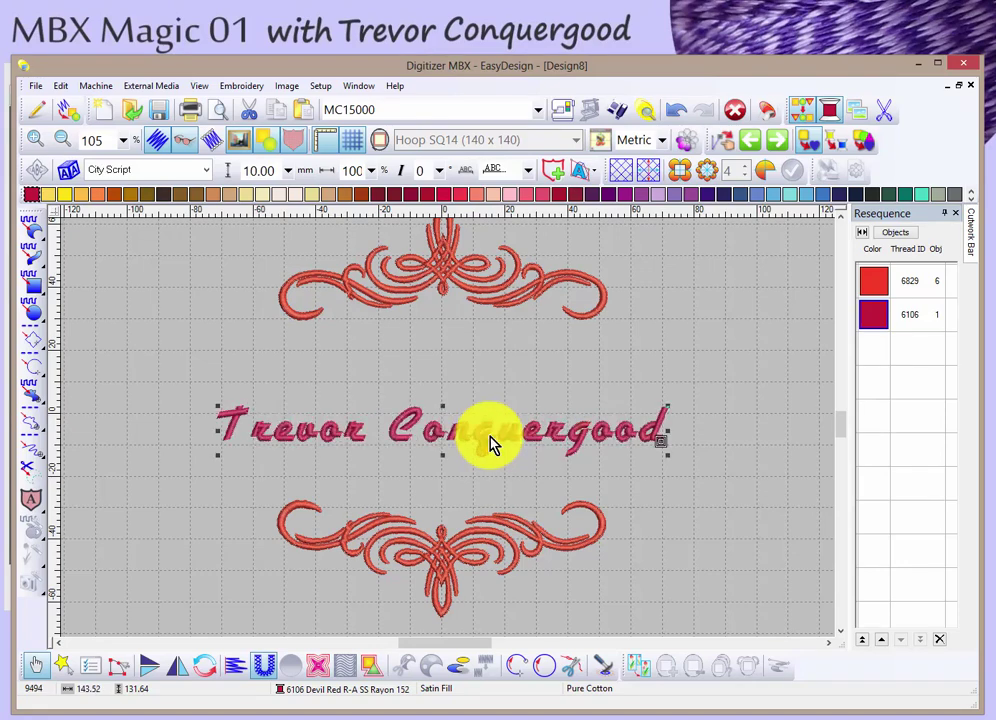
{"action": "key", "text": "Down"}
{"action": "key", "text": "Down"}
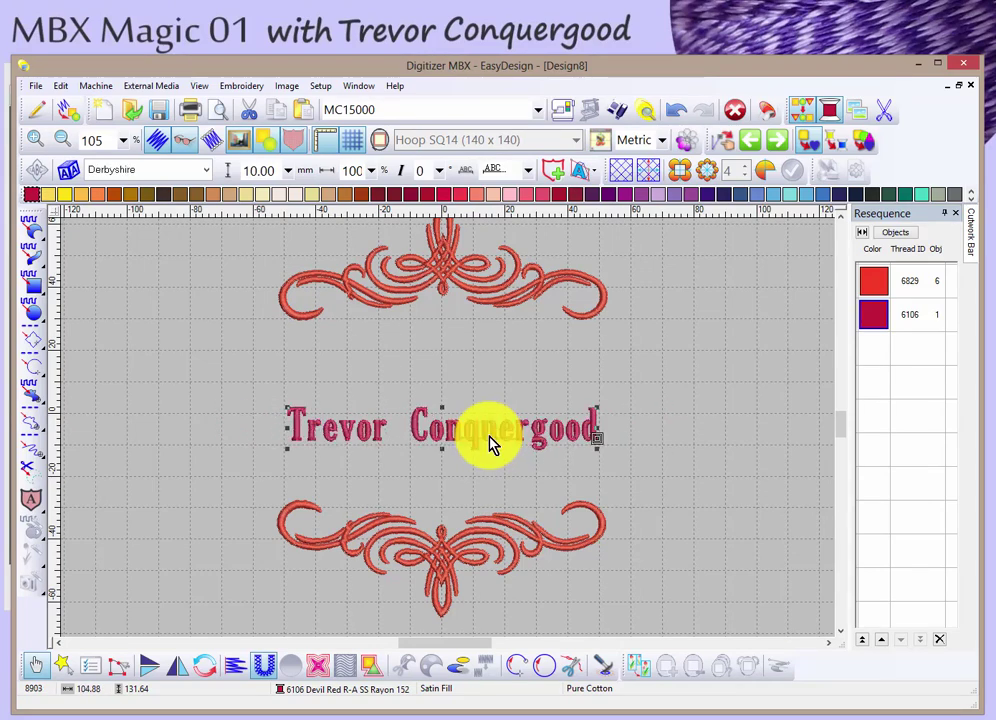
{"action": "key", "text": "Down"}
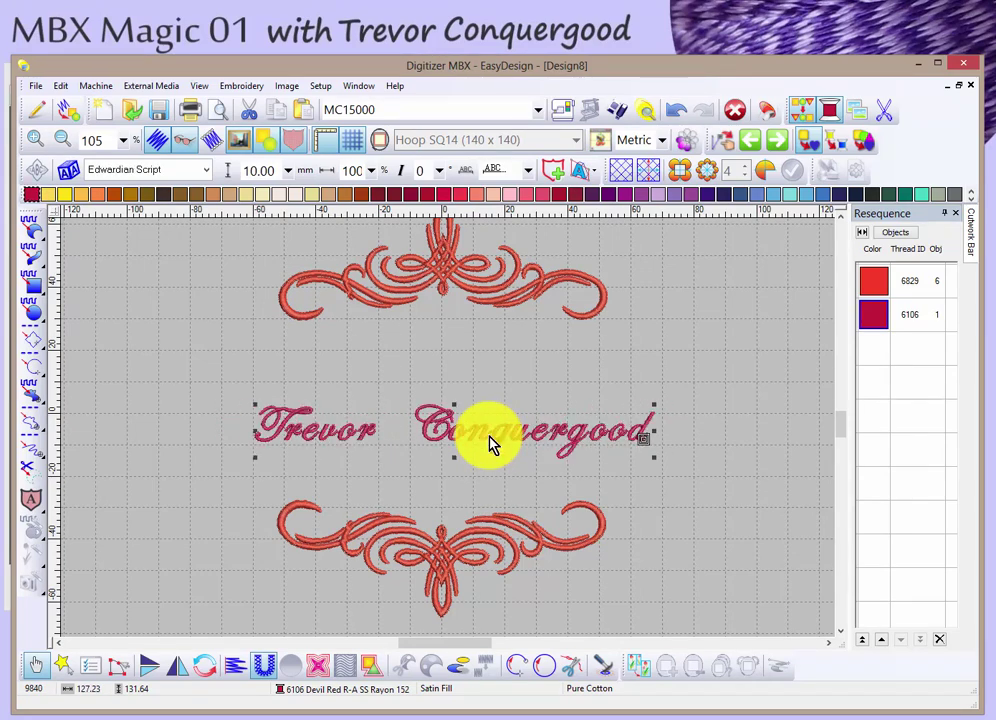
{"action": "key", "text": "Down"}
{"action": "key", "text": "Down"}
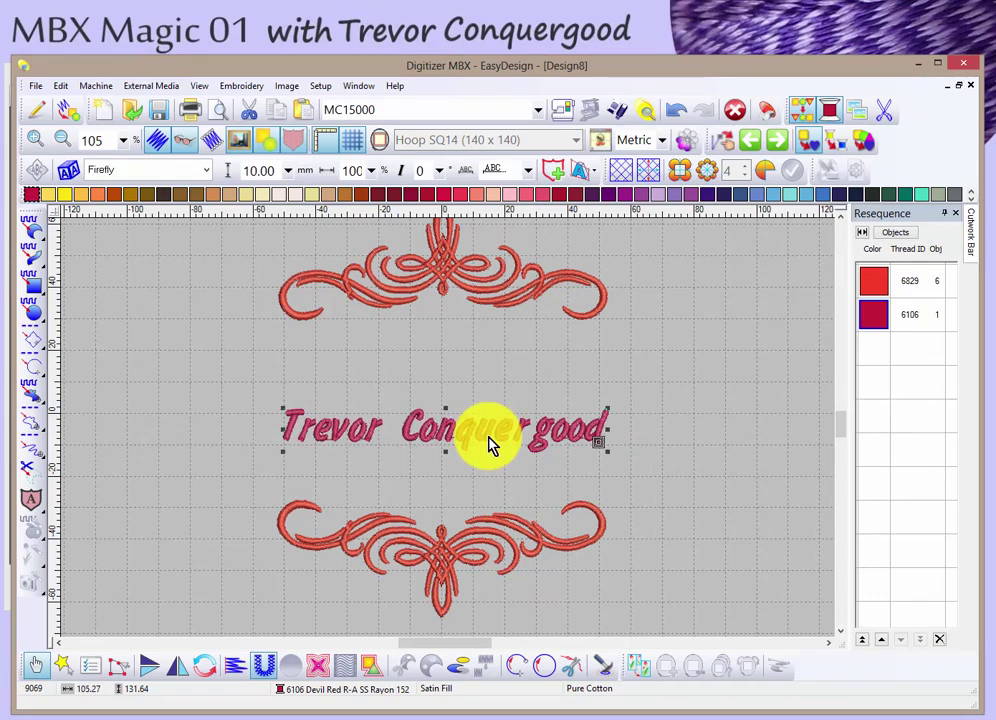
{"action": "key", "text": "Down"}
{"action": "key", "text": "Down"}
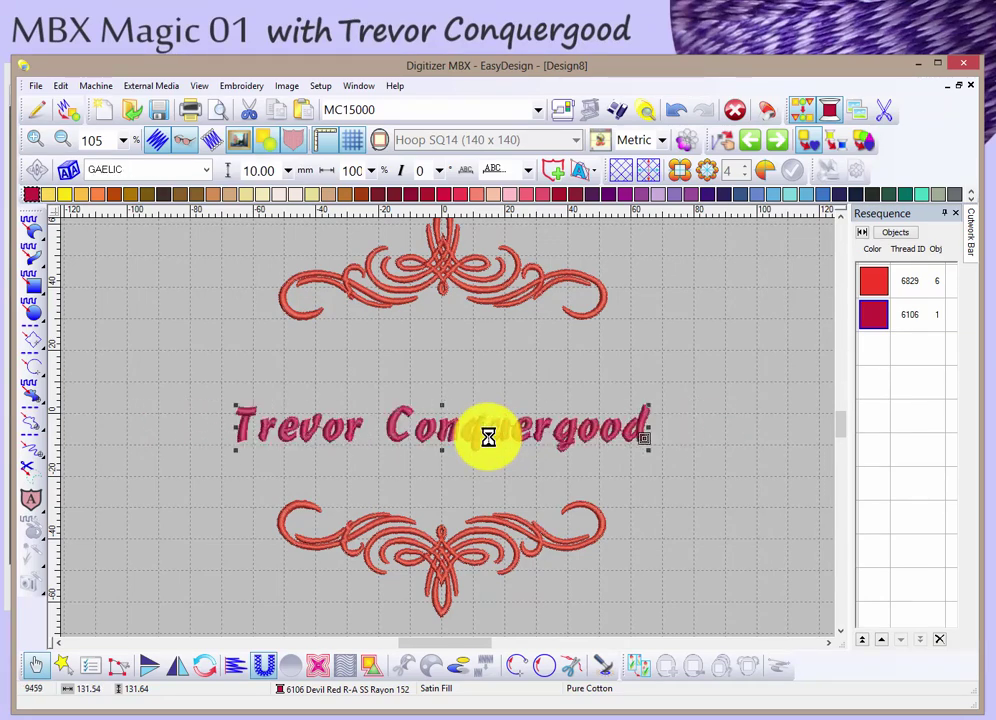
{"action": "key", "text": "Down"}
{"action": "key", "text": "Down"}
{"action": "key", "text": "Down"}
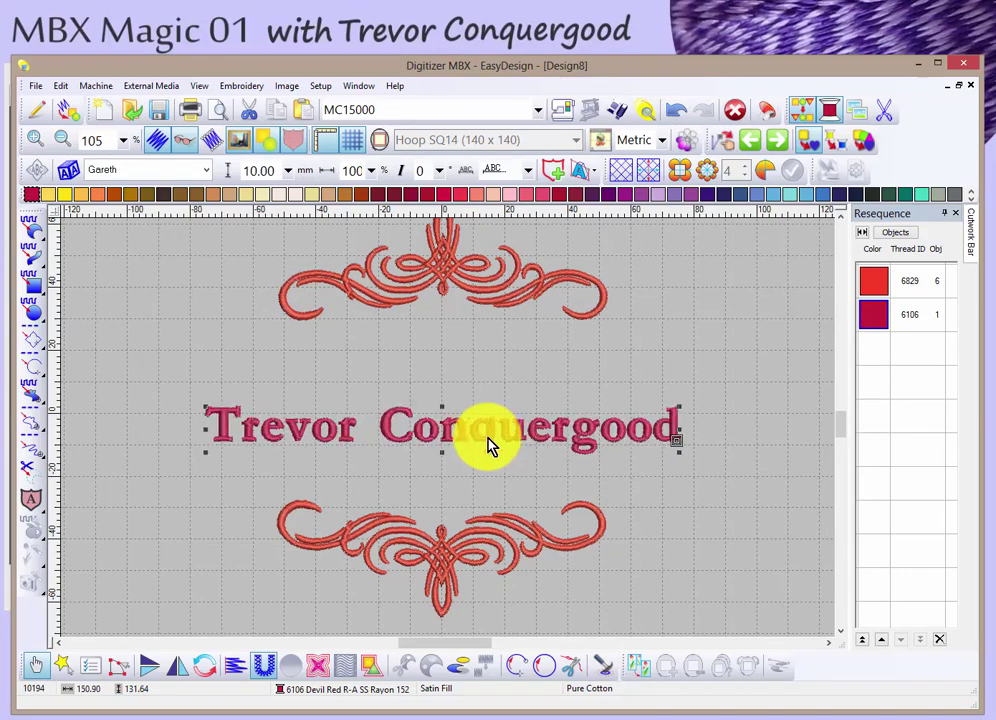
{"action": "key", "text": "Down"}
{"action": "key", "text": "Down"}
{"action": "key", "text": "Down"}
{"action": "key", "text": "Down"}
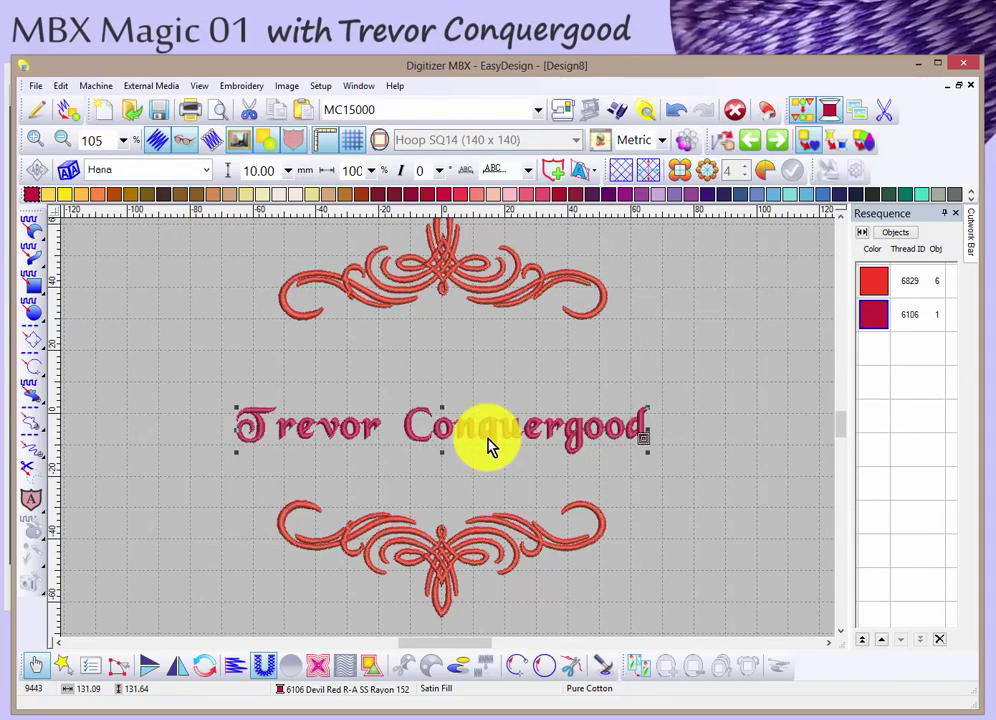
{"action": "key", "text": "Down"}
{"action": "key", "text": "Down"}
{"action": "key", "text": "Down"}
{"action": "key", "text": "Down"}
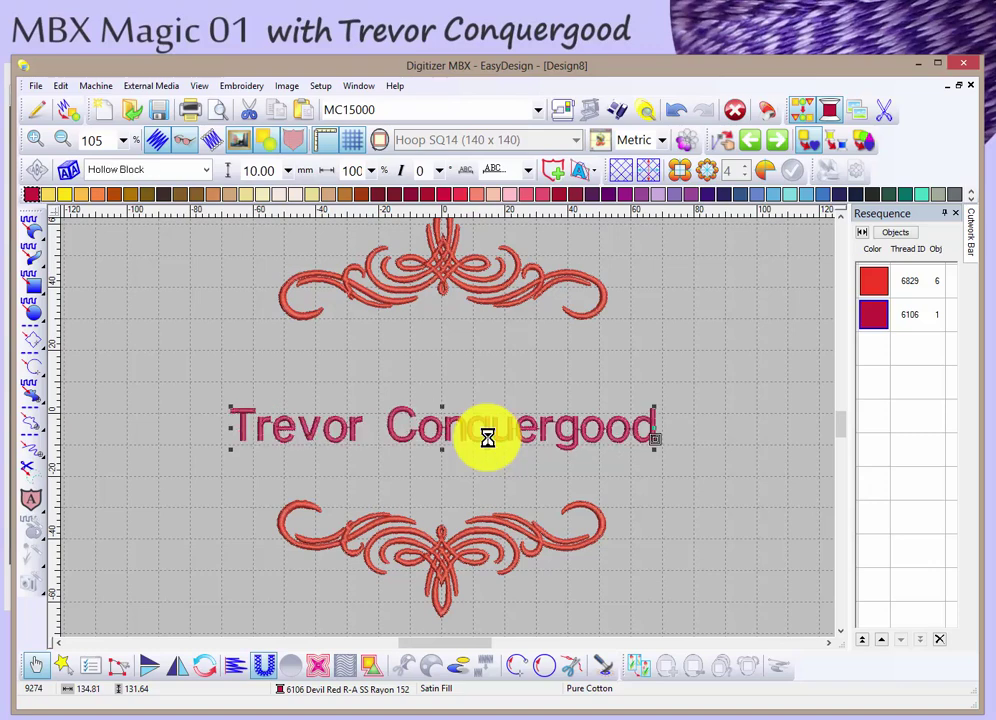
{"action": "key", "text": "Down"}
{"action": "key", "text": "Down"}
{"action": "key", "text": "Down"}
{"action": "key", "text": "Down"}
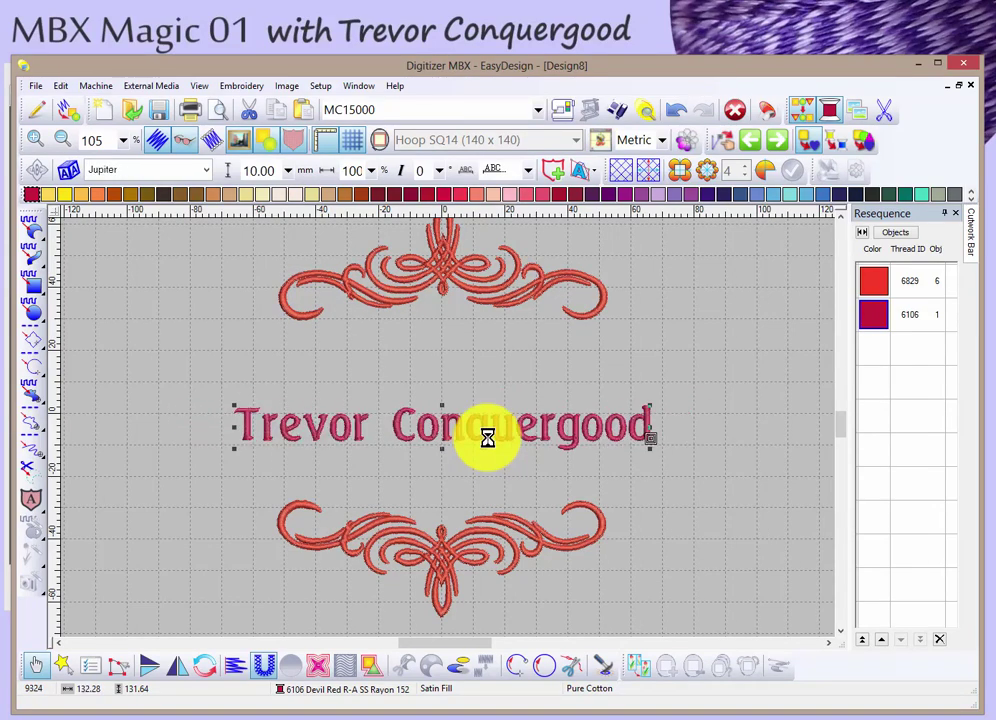
{"action": "key", "text": "Down"}
{"action": "key", "text": "Down"}
{"action": "key", "text": "Down"}
{"action": "key", "text": "Down"}
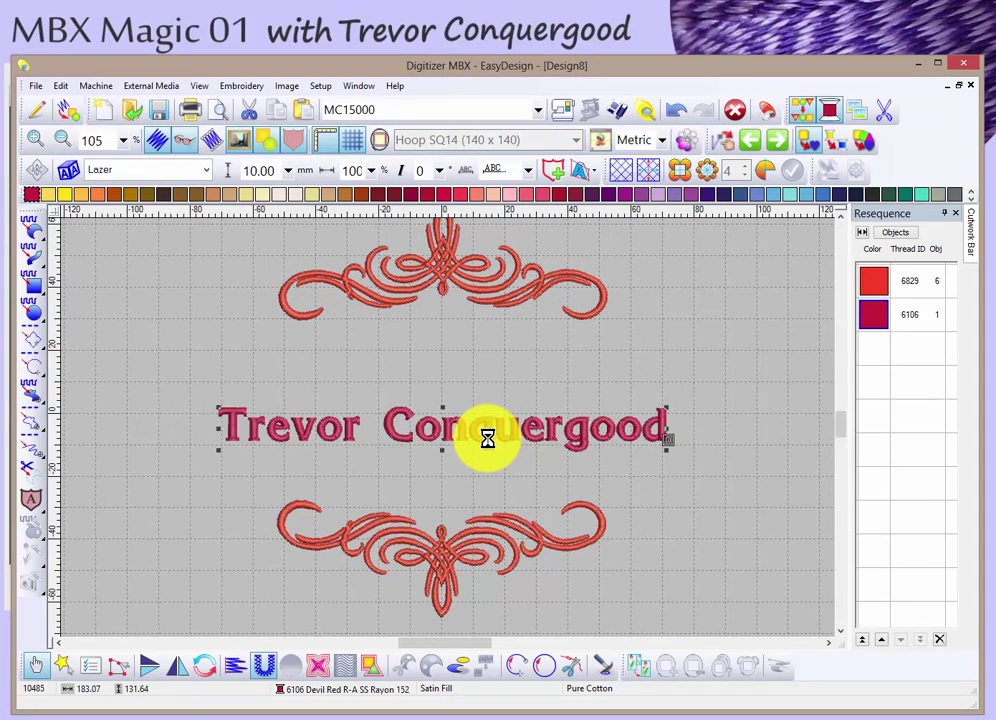
{"action": "key", "text": "Down"}
{"action": "key", "text": "Down"}
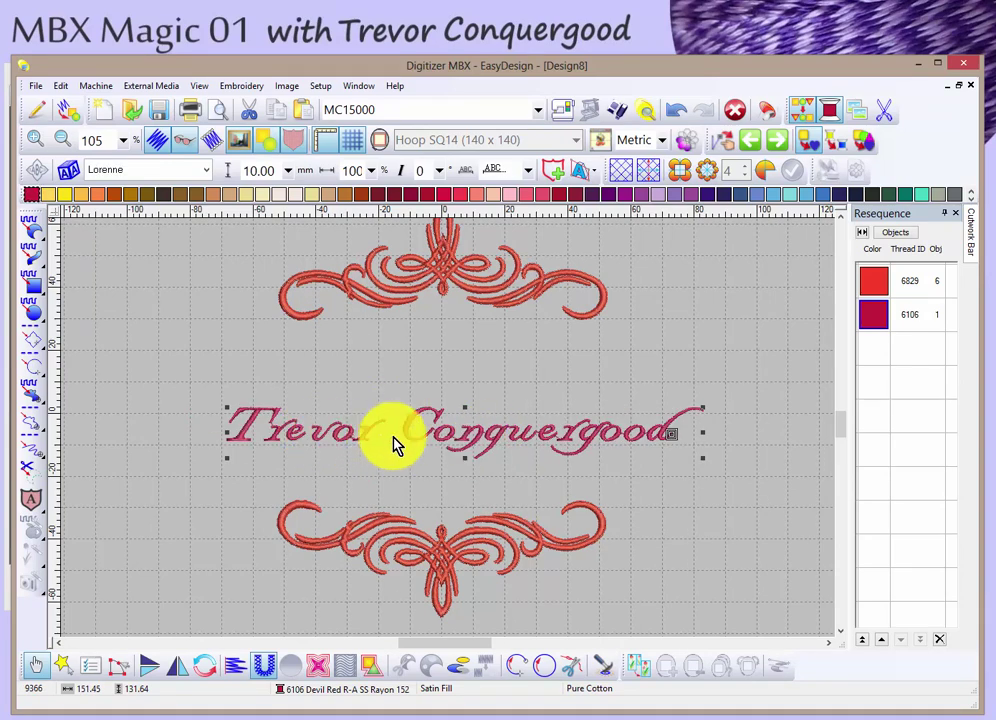
{"action": "left_click", "coordinate": [205, 493]}
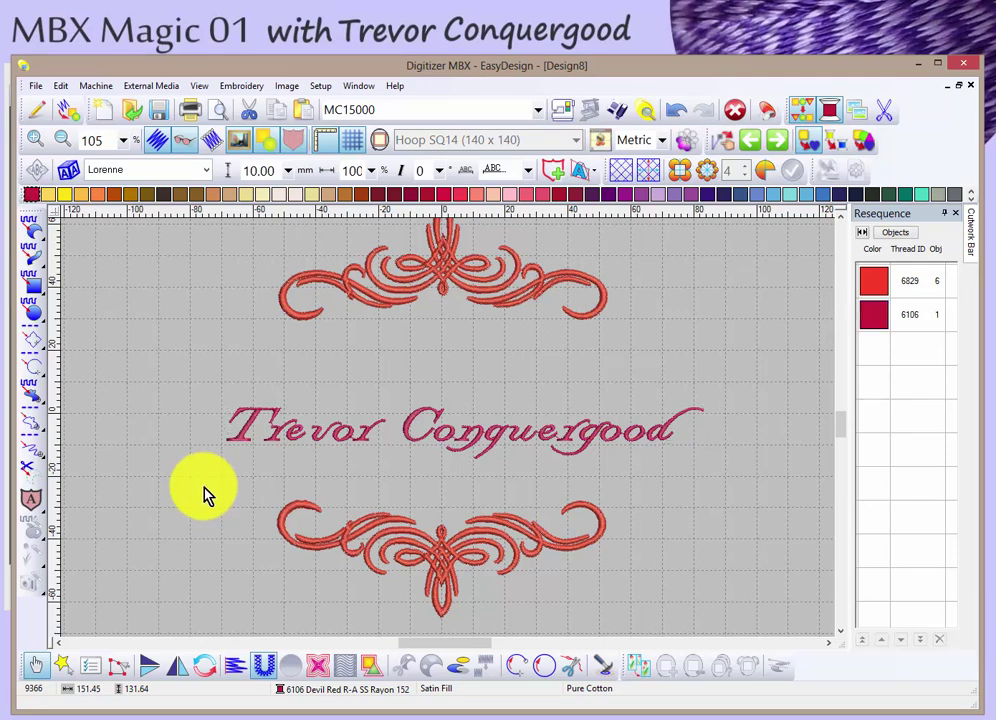
Move the name lettering up so it sits midway between the two swirls, and deselect it.
{"action": "left_click", "coordinate": [497, 440]}
{"action": "left_click_drag", "start_coordinate": [489, 438], "coordinate": [482, 423]}
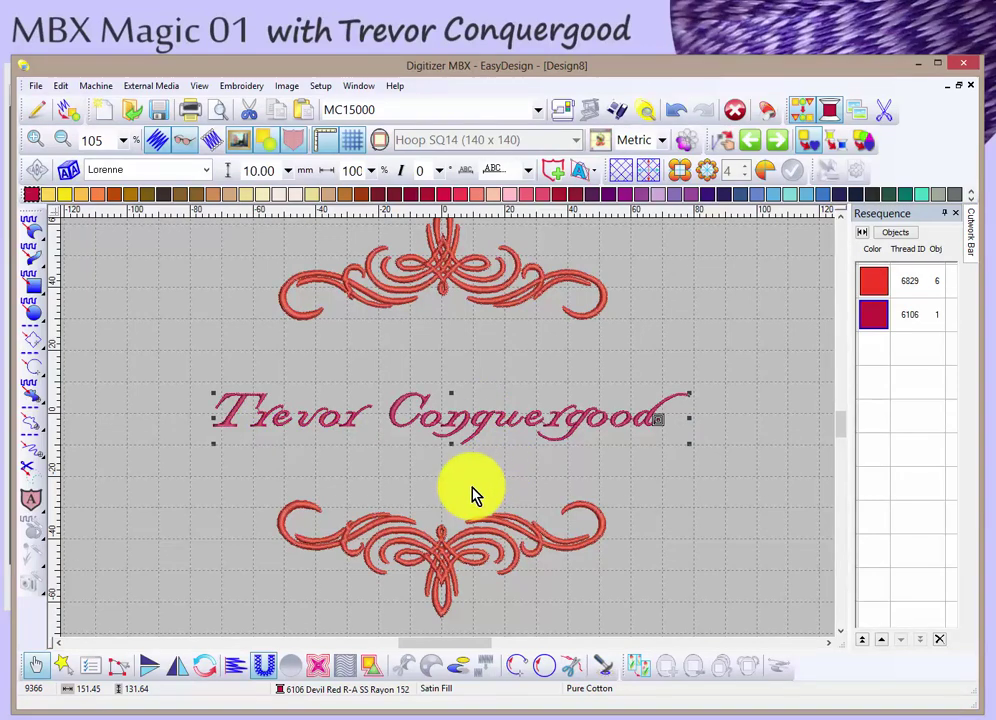
{"action": "left_click", "coordinate": [475, 495]}
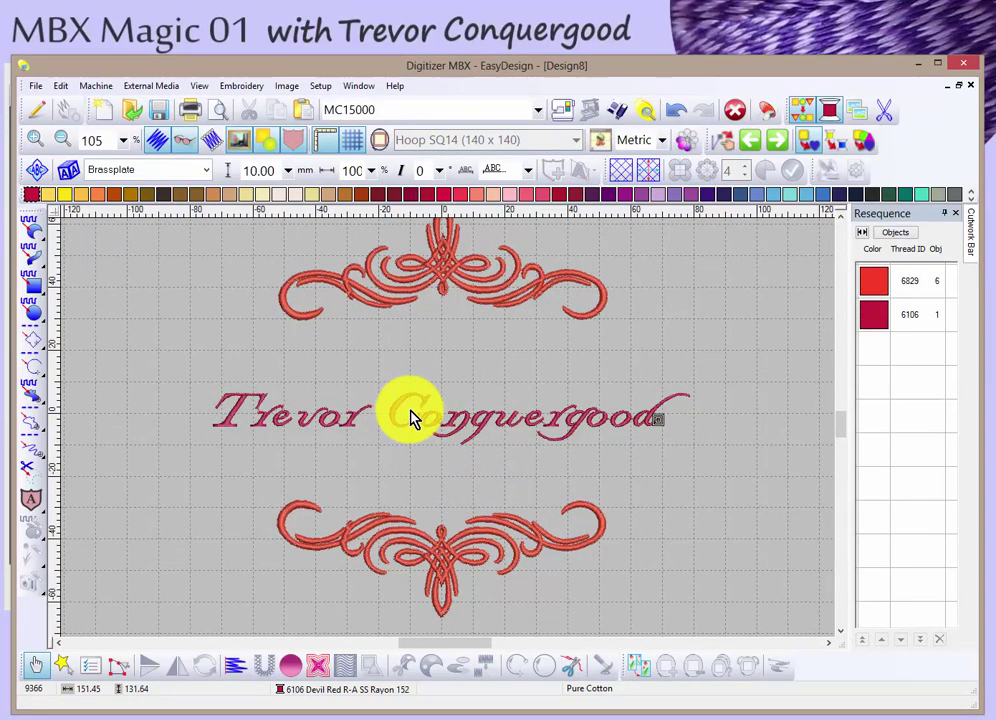
Reshape the name lettering by enlarging the surname's capital letter proportionally to nearly twice its height.
{"action": "key", "text": "b"}
{"action": "left_click_drag", "start_coordinate": [302, 380], "coordinate": [526, 463]}
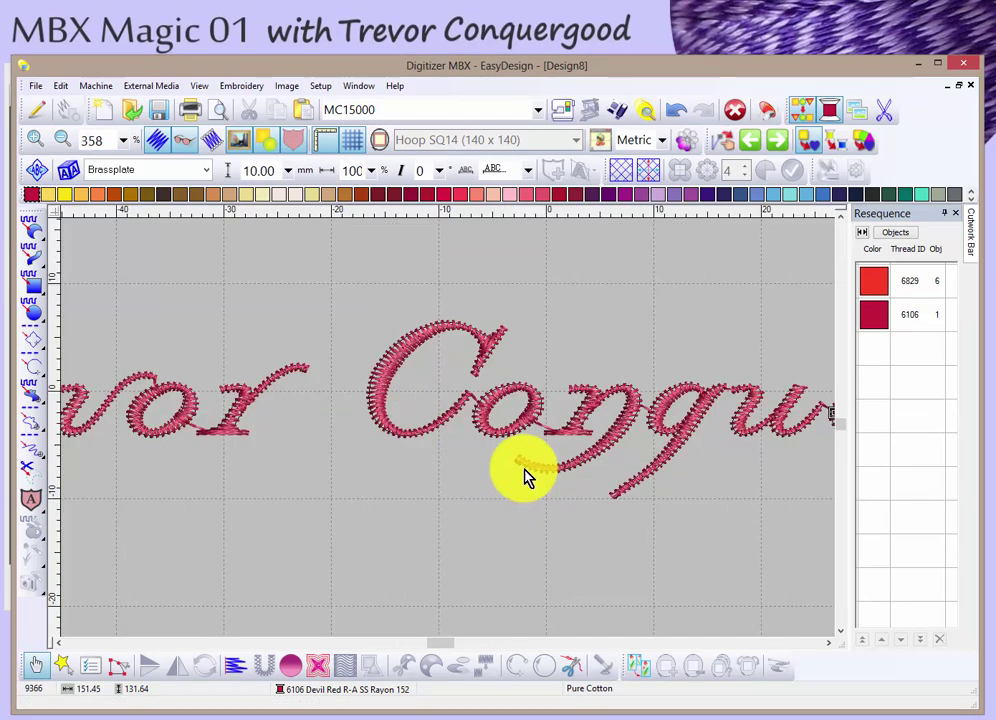
{"action": "left_click", "coordinate": [540, 403]}
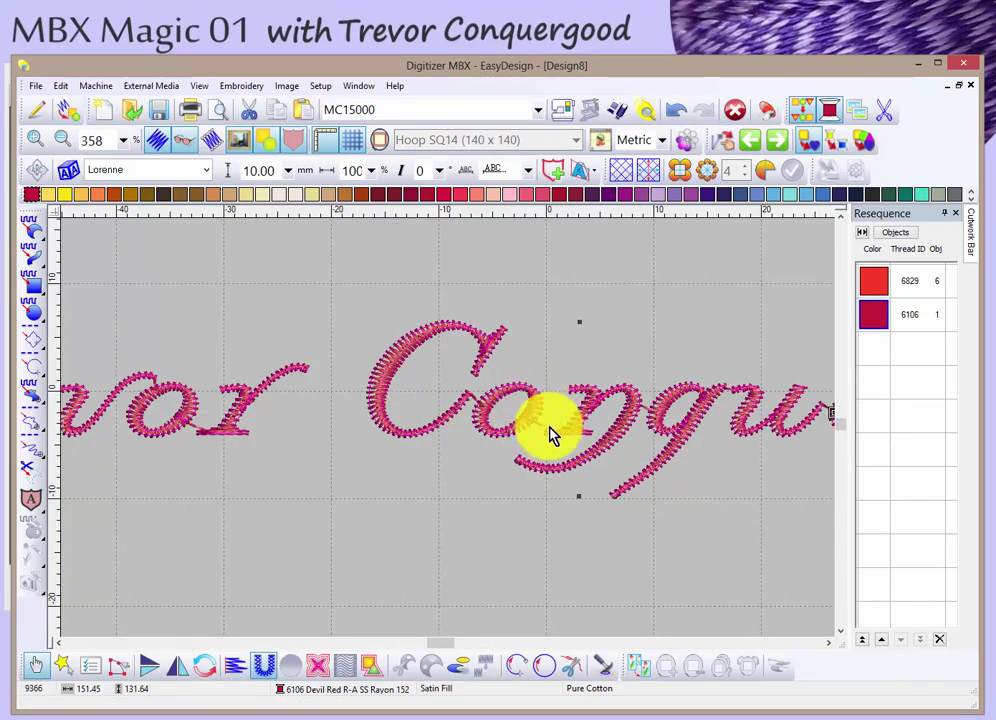
{"action": "left_click", "coordinate": [120, 668]}
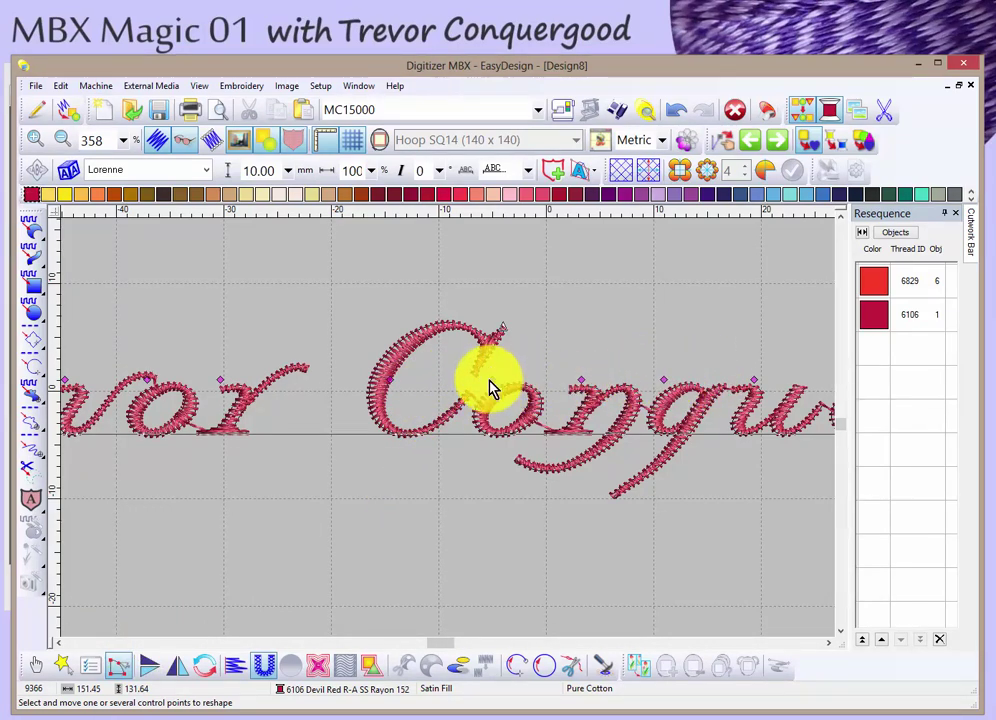
{"action": "mouse_move", "coordinate": [389, 380]}
{"action": "left_mouse_down"}
{"action": "mouse_move", "coordinate": [368, 382]}
{"action": "mouse_move", "coordinate": [385, 384]}
{"action": "left_mouse_up"}
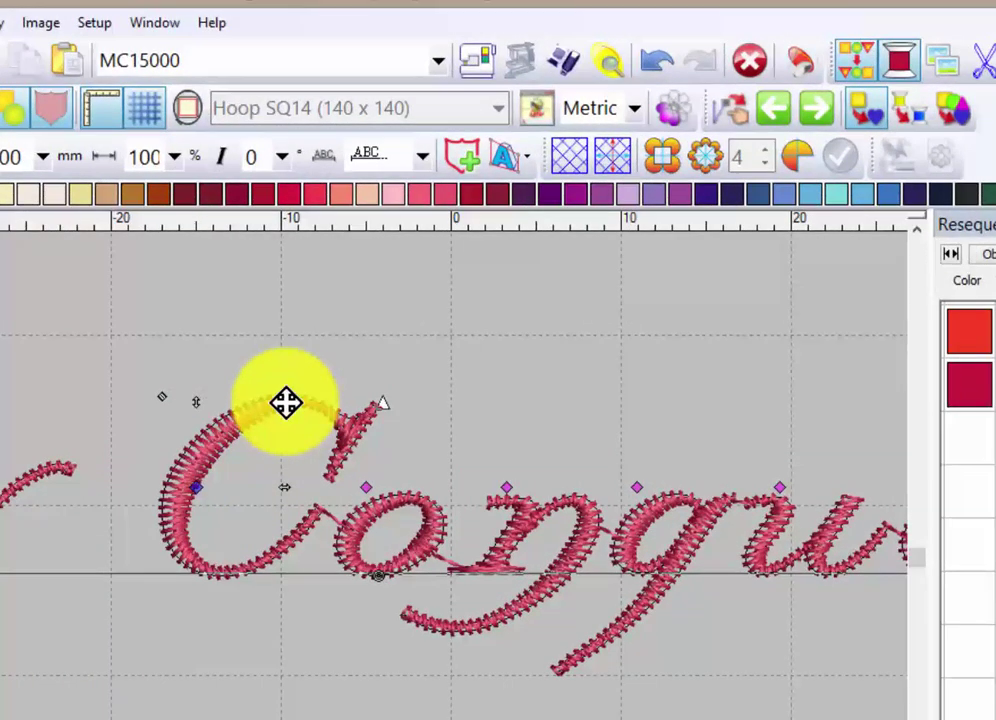
{"action": "left_click_drag", "start_coordinate": [285, 402], "coordinate": [462, 329]}
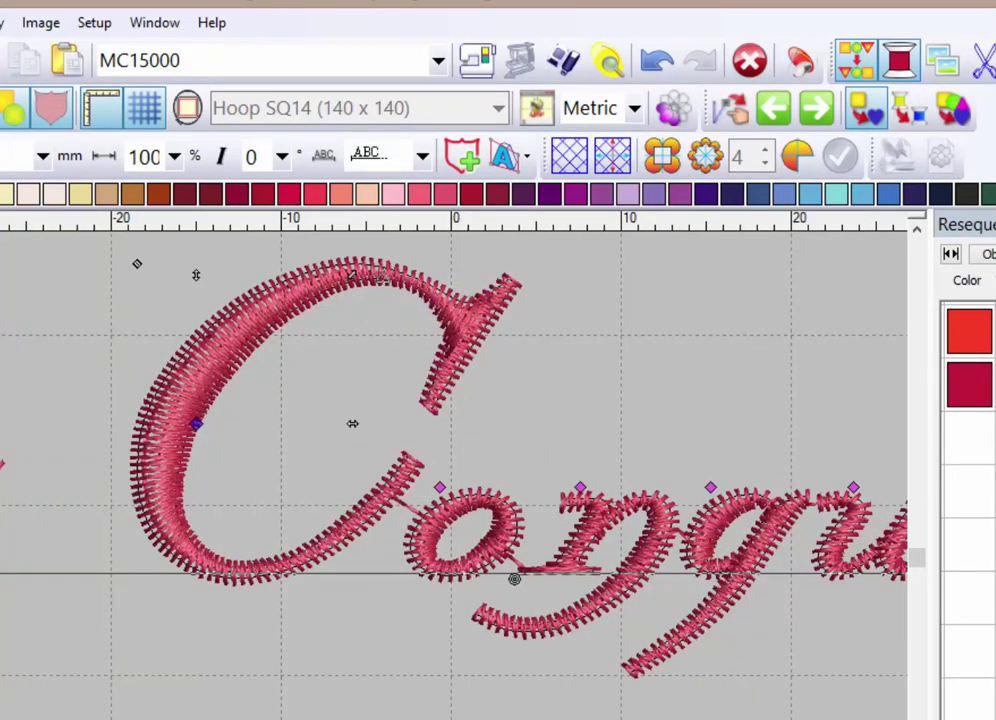
Enlarge the first name's capital letter to match the surname's capital, finish reshaping and deselect the lettering.
{"action": "scroll", "coordinate": [450, 450], "scroll_direction": "down", "scroll_amount": 3}
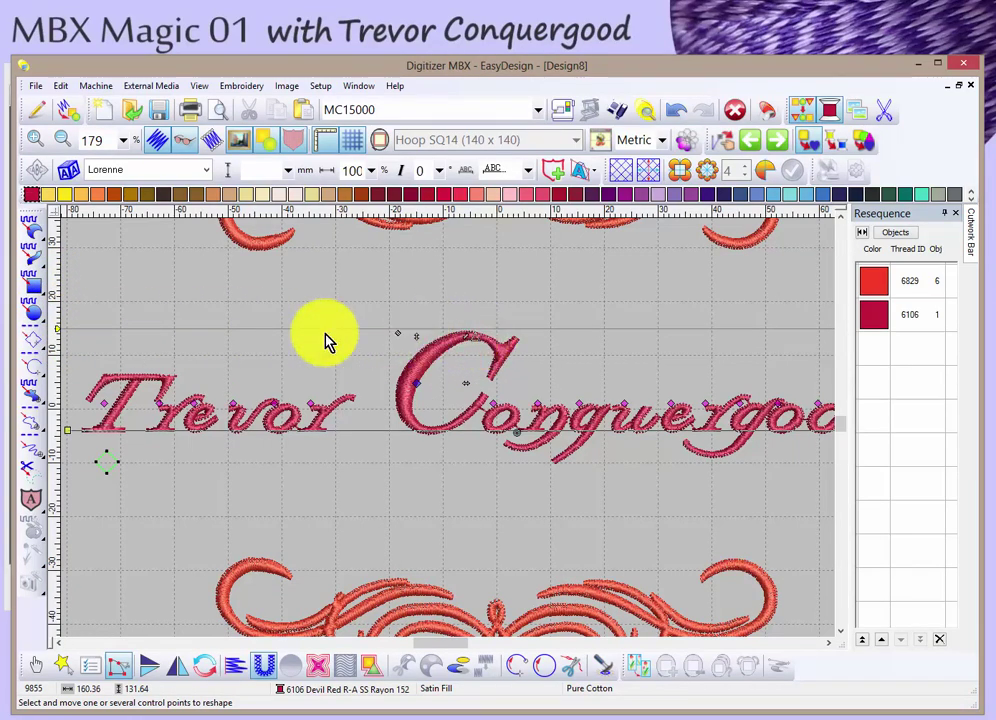
{"action": "left_click", "coordinate": [104, 402]}
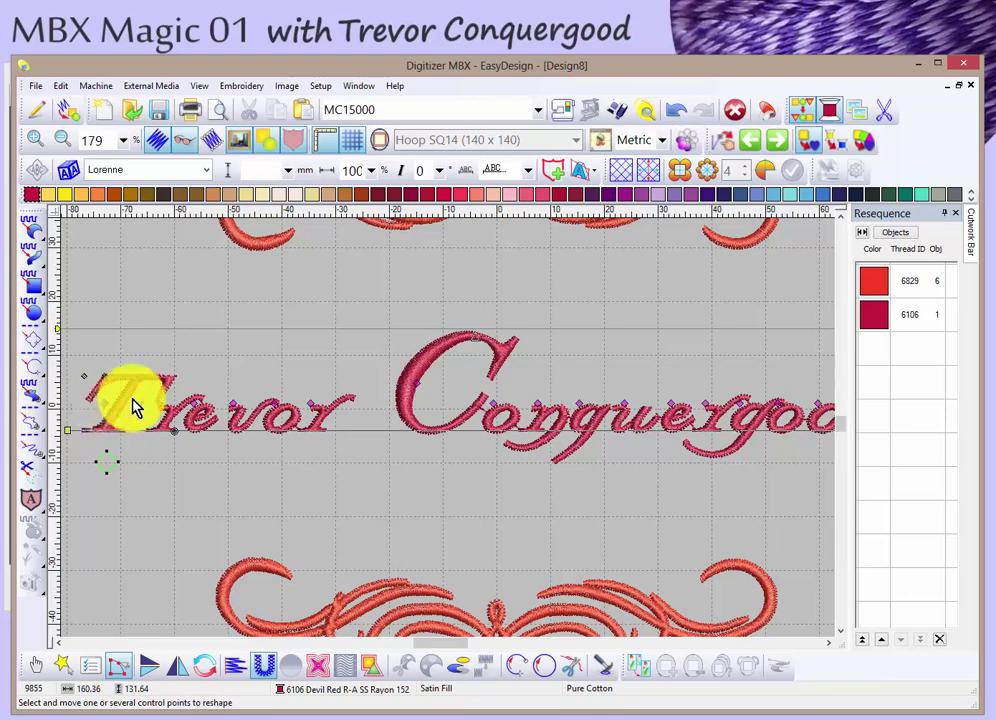
{"action": "left_click_drag", "start_coordinate": [140, 376], "coordinate": [205, 340]}
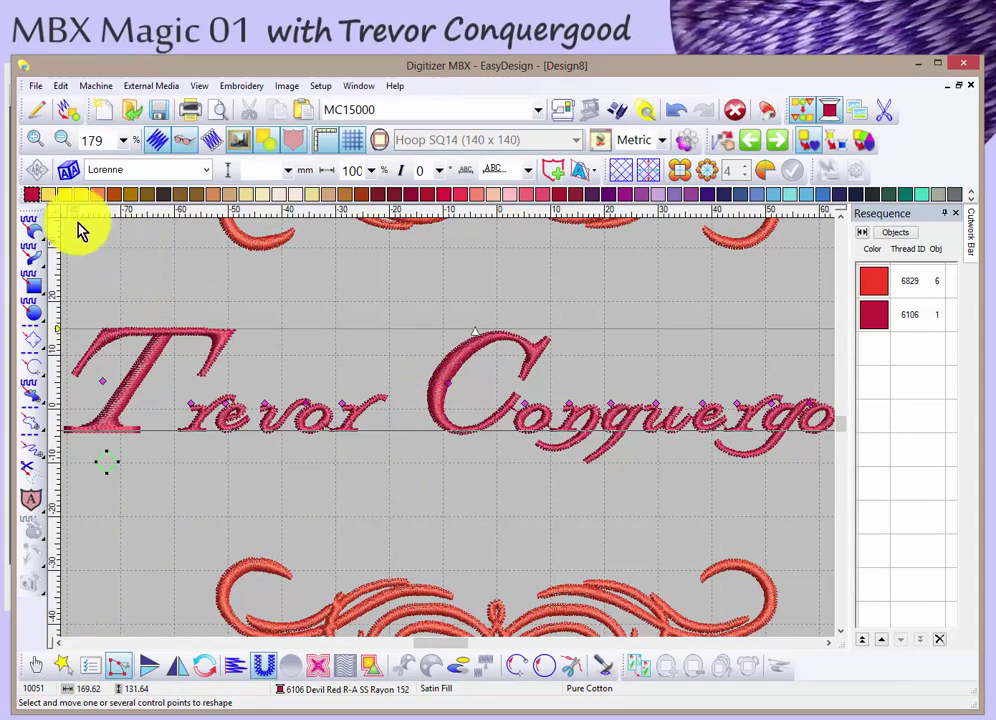
{"action": "left_click", "coordinate": [35, 665]}
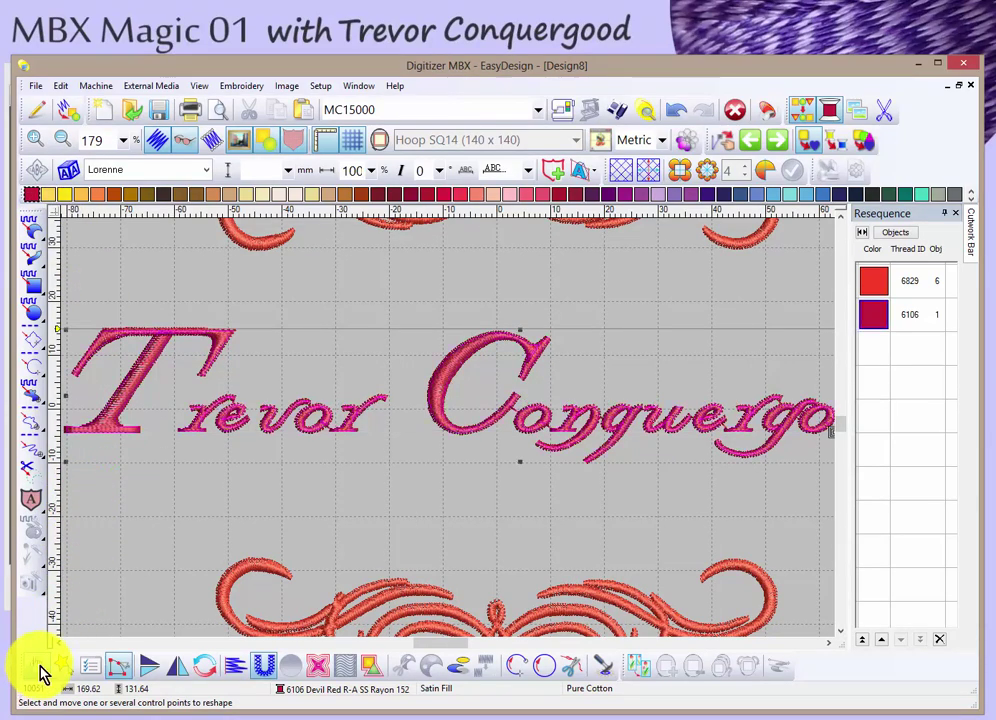
{"action": "left_click", "coordinate": [283, 507]}
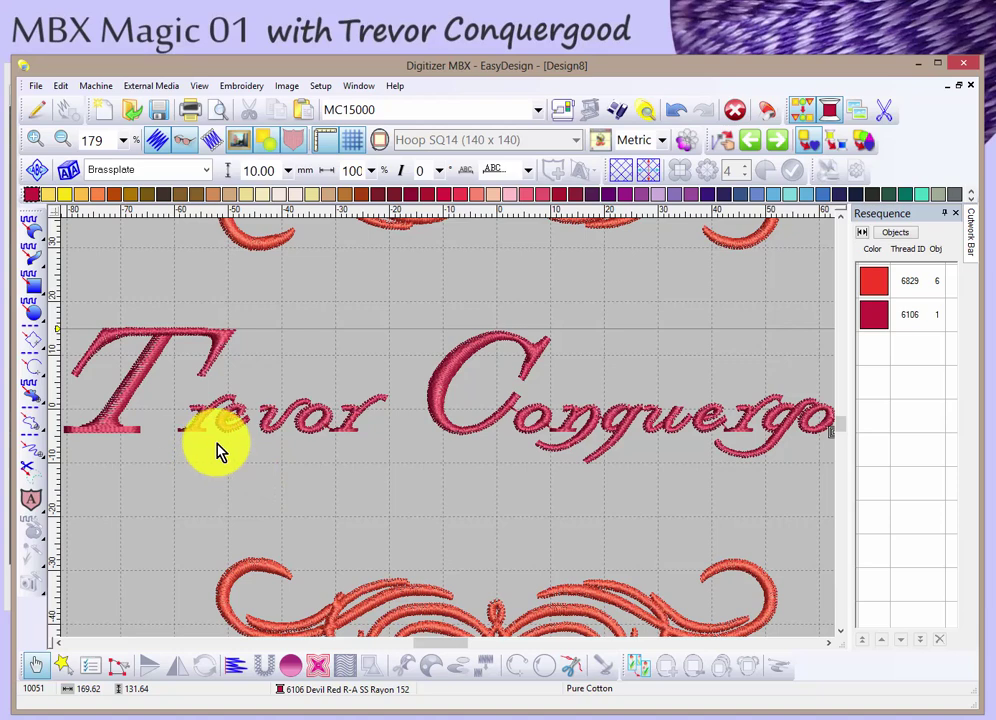
Adjust the letter spacing in the first name by shifting the "e", the "o" and the final "r" slightly along the baseline.
{"action": "key", "text": "b"}
{"action": "left_click_drag", "start_coordinate": [170, 388], "coordinate": [436, 460]}
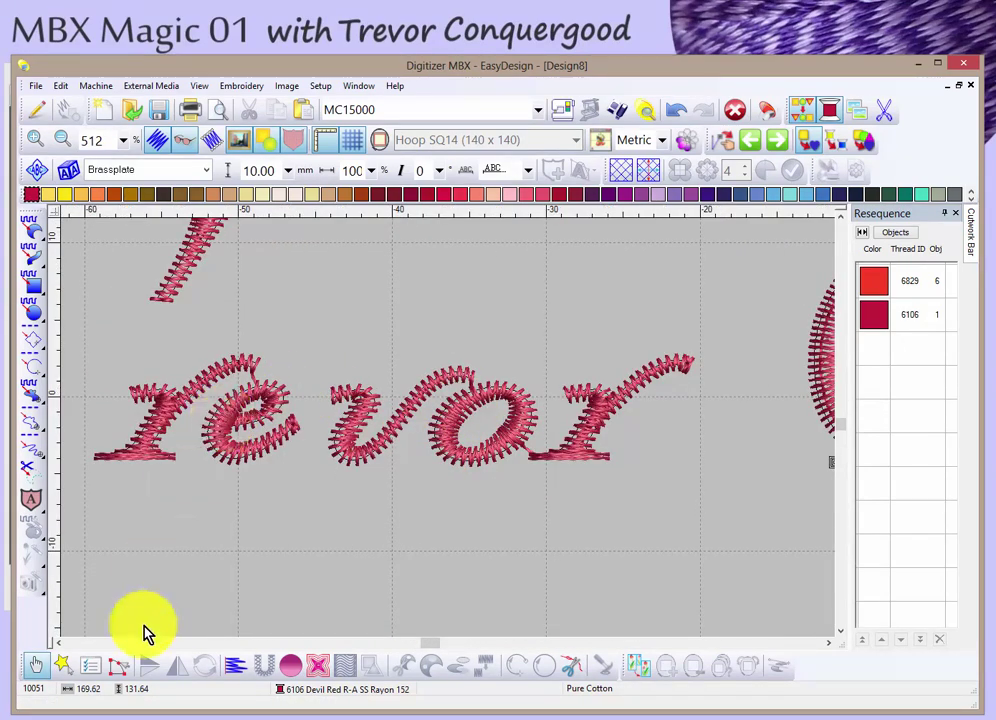
{"action": "left_click", "coordinate": [118, 665]}
{"action": "left_click", "coordinate": [237, 437]}
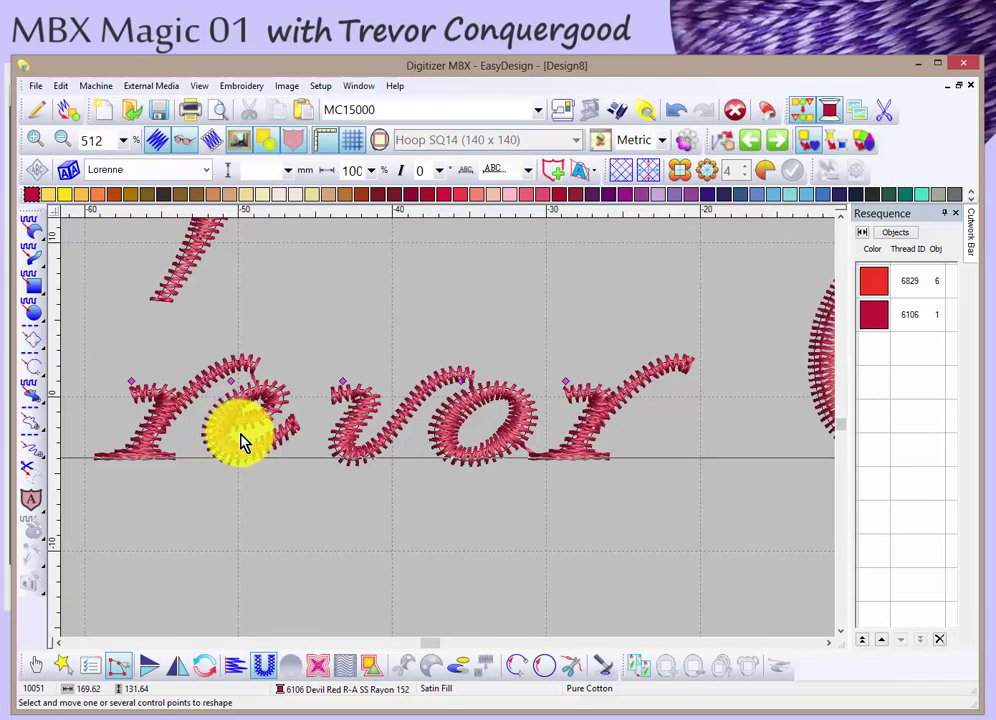
{"action": "left_click_drag", "start_coordinate": [231, 381], "coordinate": [255, 393]}
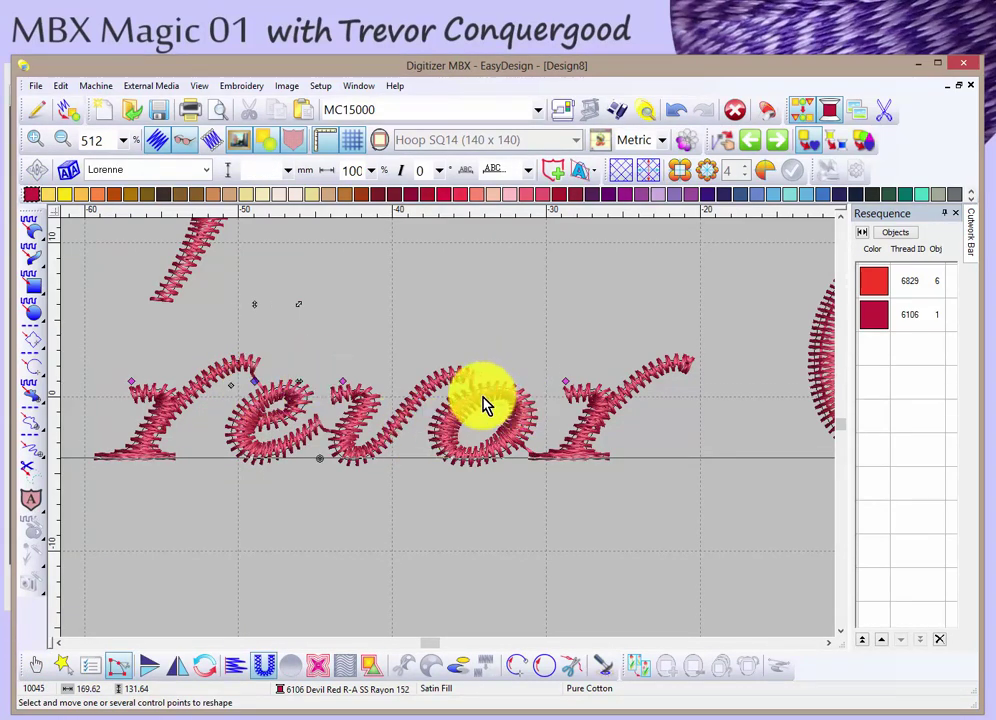
{"action": "left_click_drag", "start_coordinate": [460, 384], "coordinate": [474, 389]}
{"action": "left_click", "coordinate": [578, 385]}
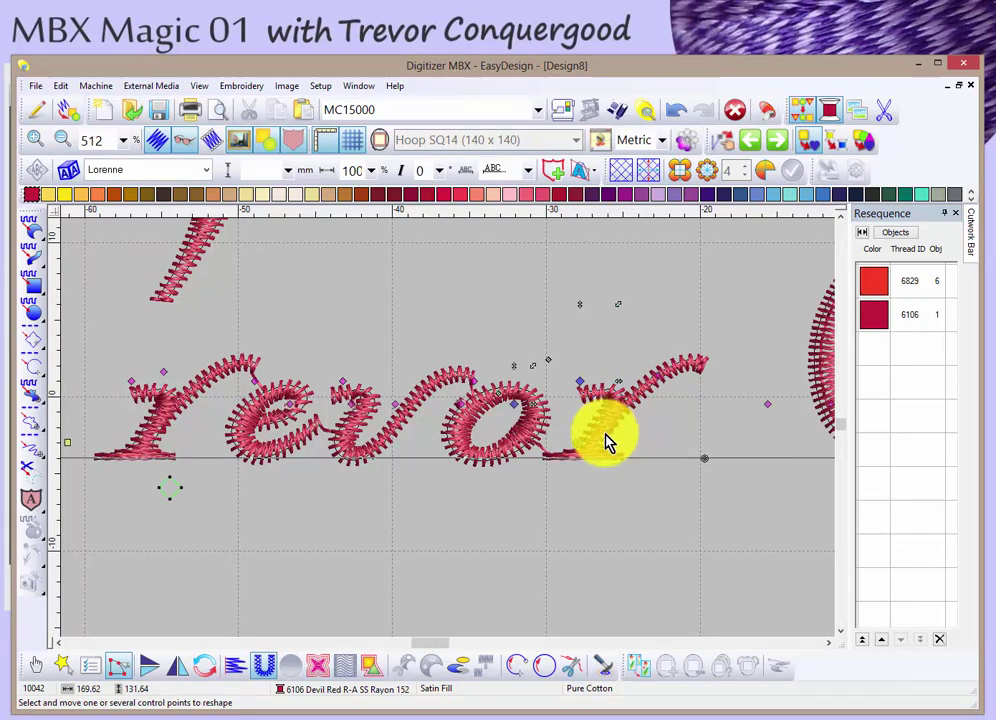
Remove the curved tail below the baseline from the surname's first "n" by deleting its outline points.
{"action": "scroll", "coordinate": [600, 445], "scroll_direction": "down", "scroll_amount": 2}
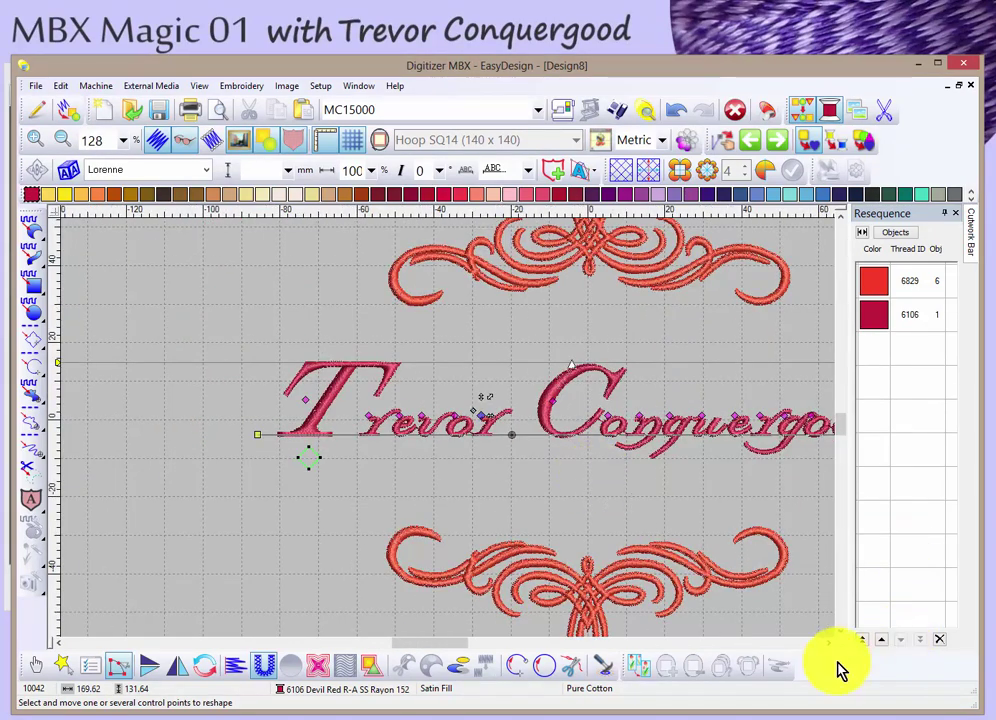
{"action": "left_click", "coordinate": [828, 643]}
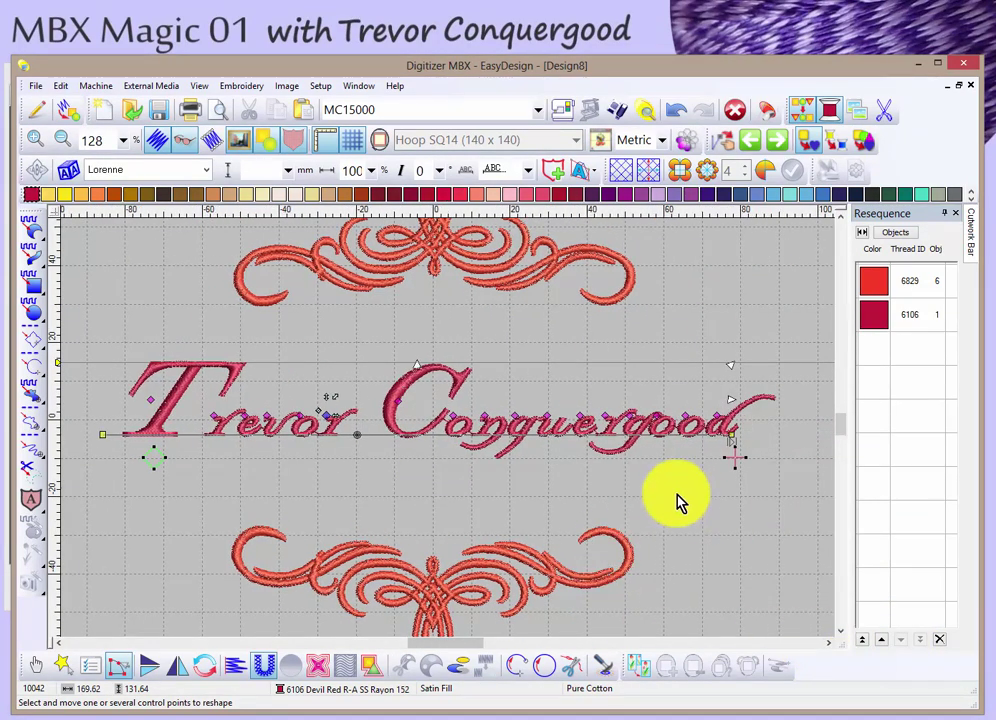
{"action": "key", "text": "z"}
{"action": "left_click_drag", "start_coordinate": [393, 387], "coordinate": [649, 518]}
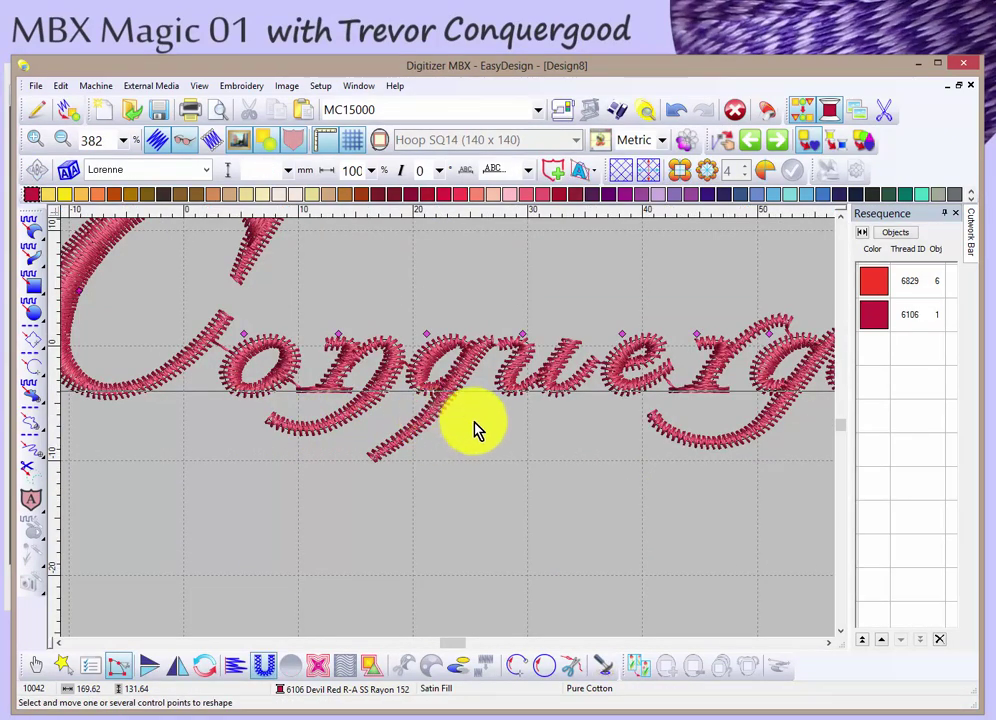
{"action": "key", "text": "z"}
{"action": "left_click", "coordinate": [360, 400]}
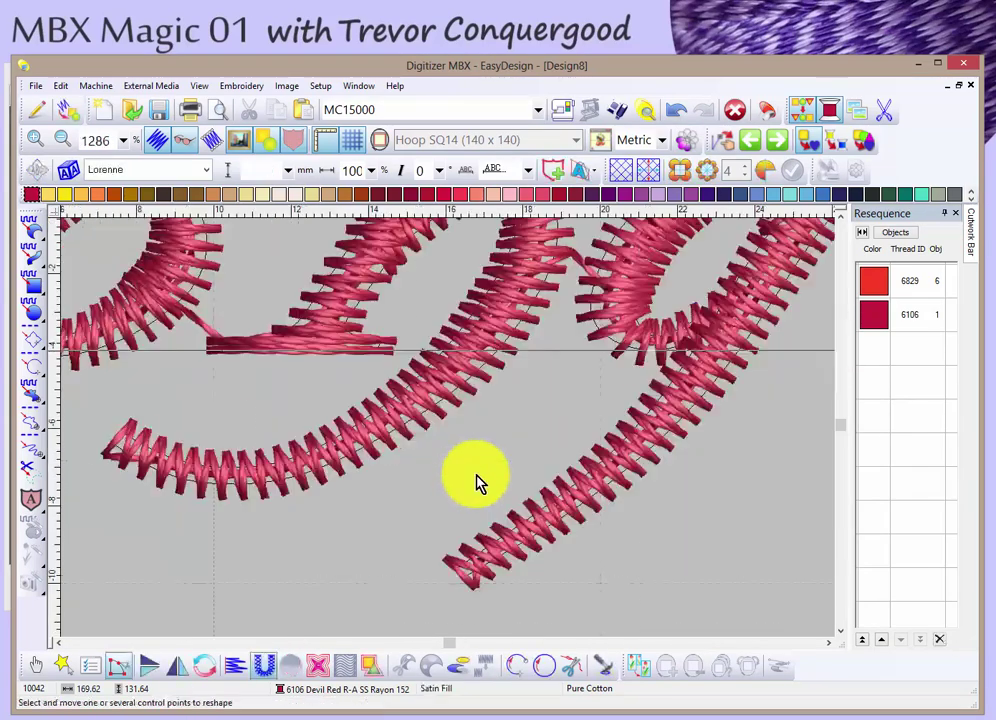
{"action": "left_click", "coordinate": [470, 388]}
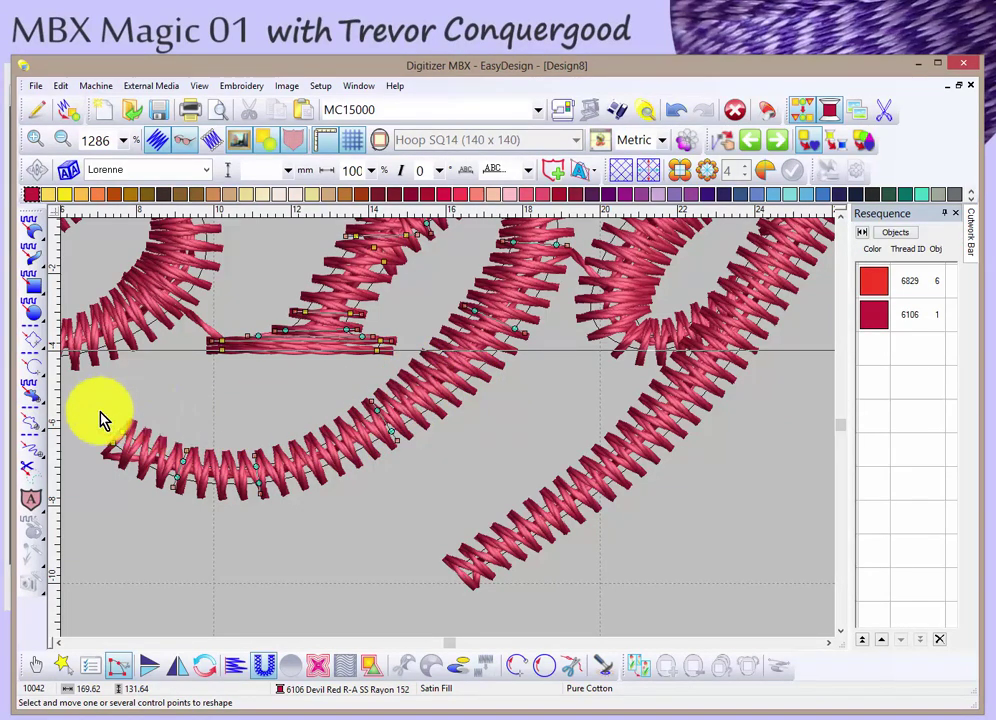
{"action": "left_click_drag", "start_coordinate": [93, 408], "coordinate": [422, 496]}
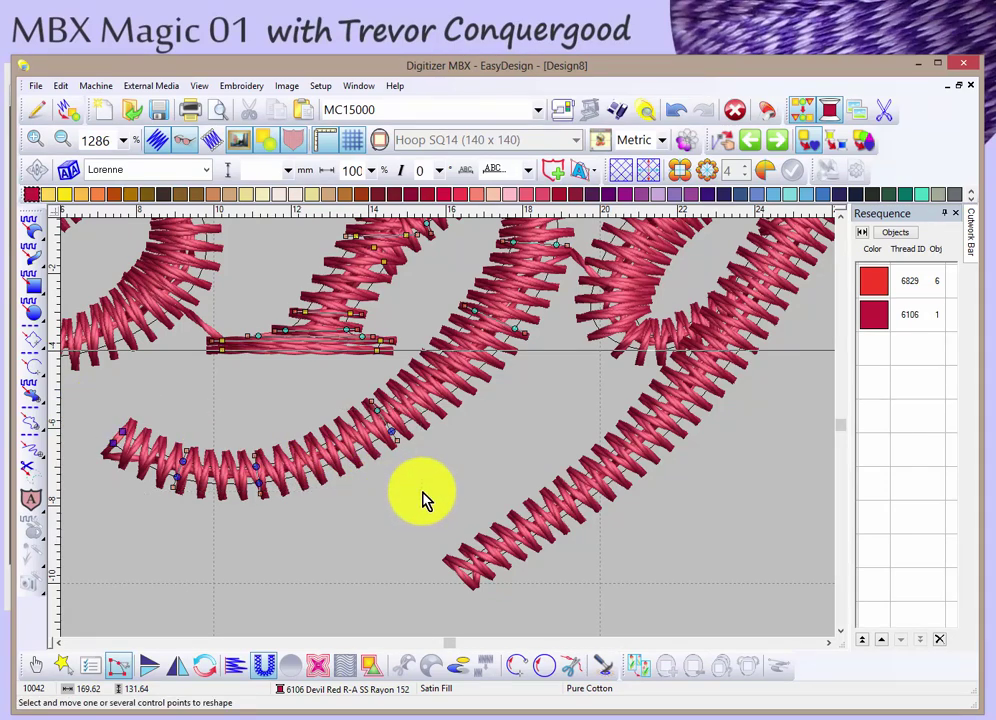
{"action": "key", "text": "Delete"}
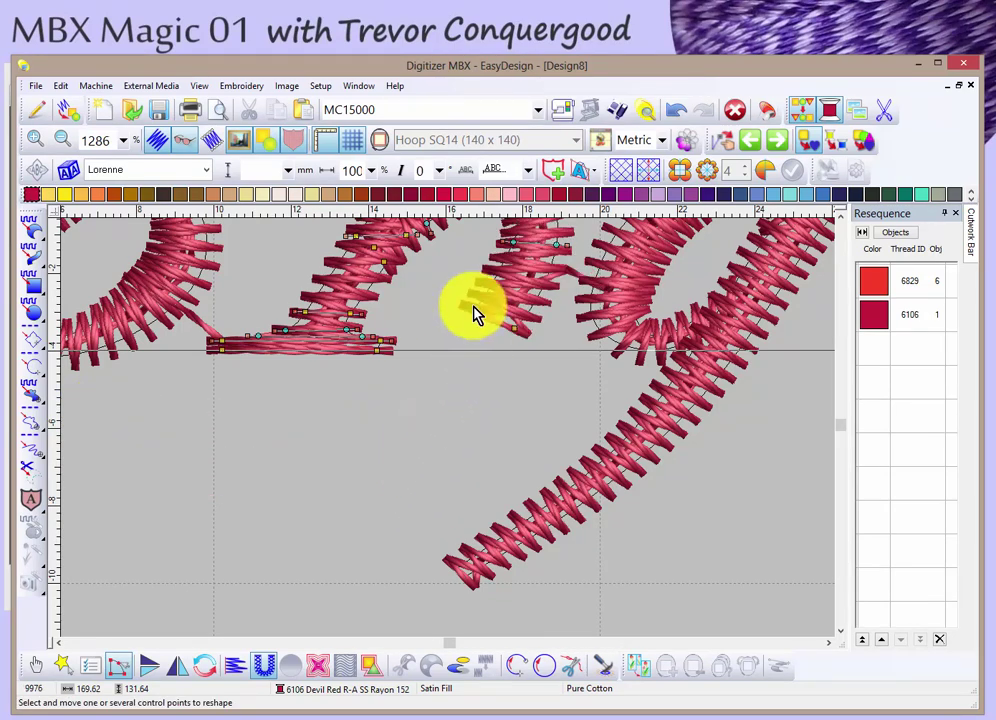
Reshape the cut-off right leg of the "n" into a flat serif foot on the baseline with added curve points, and finish reshaping.
{"action": "left_click_drag", "start_coordinate": [474, 313], "coordinate": [422, 356]}
{"action": "left_click_drag", "start_coordinate": [514, 331], "coordinate": [548, 355]}
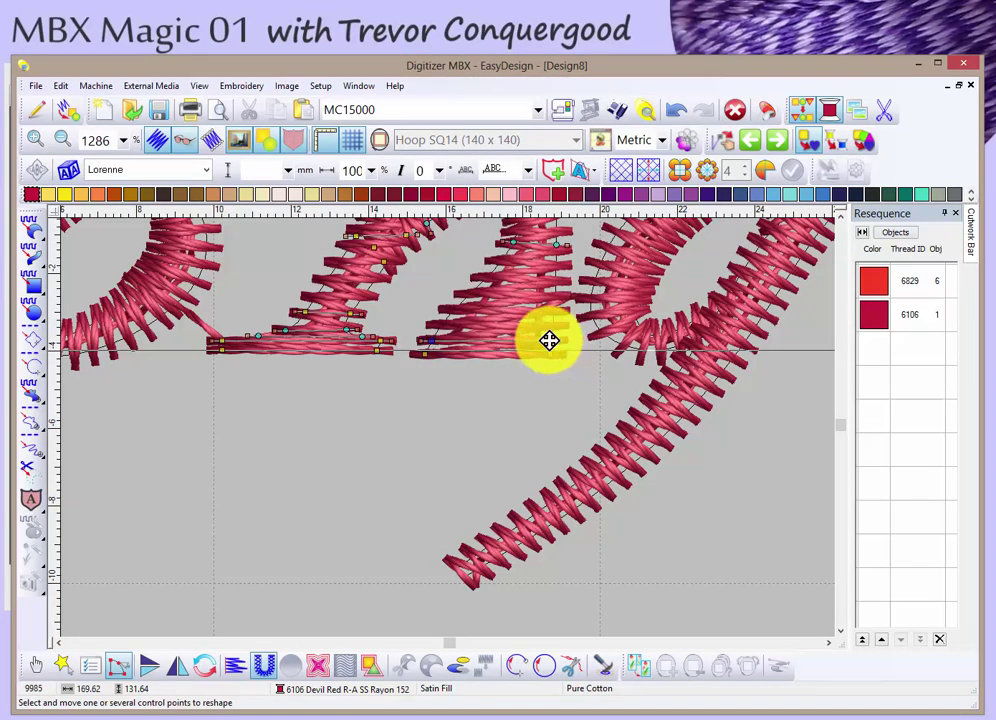
{"action": "left_click", "coordinate": [467, 305]}
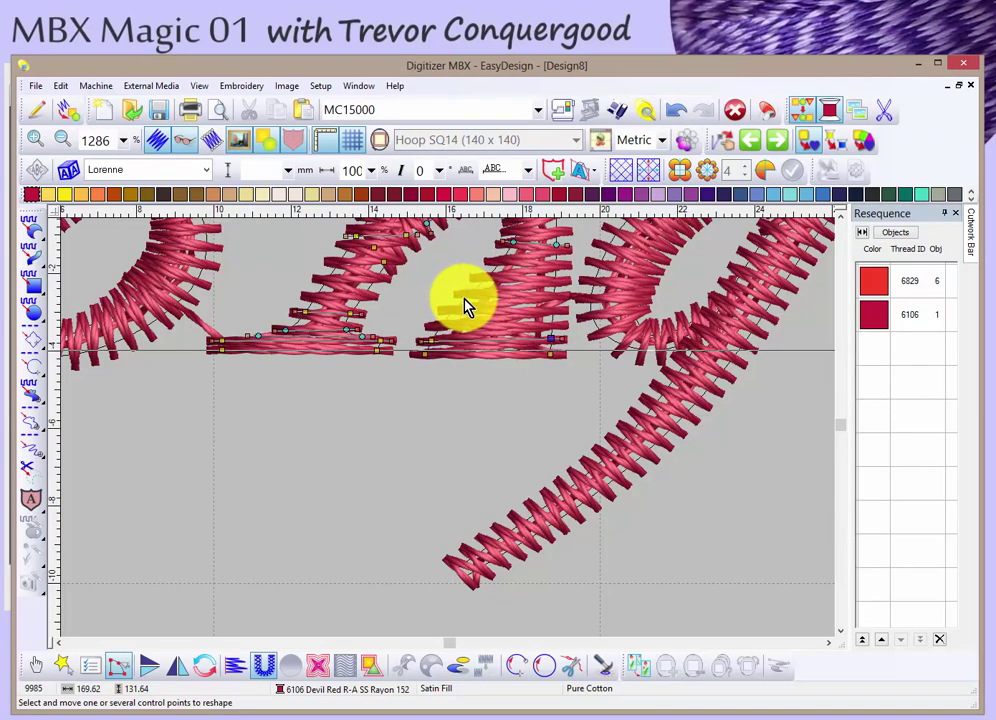
{"action": "left_click", "coordinate": [464, 297]}
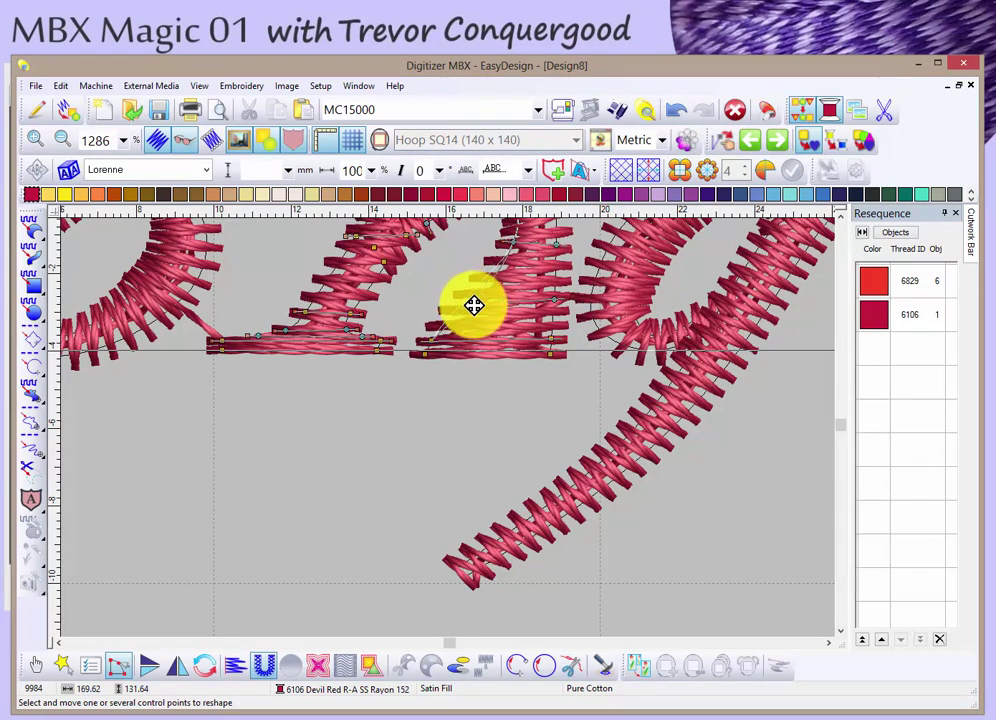
{"action": "left_click", "coordinate": [475, 307]}
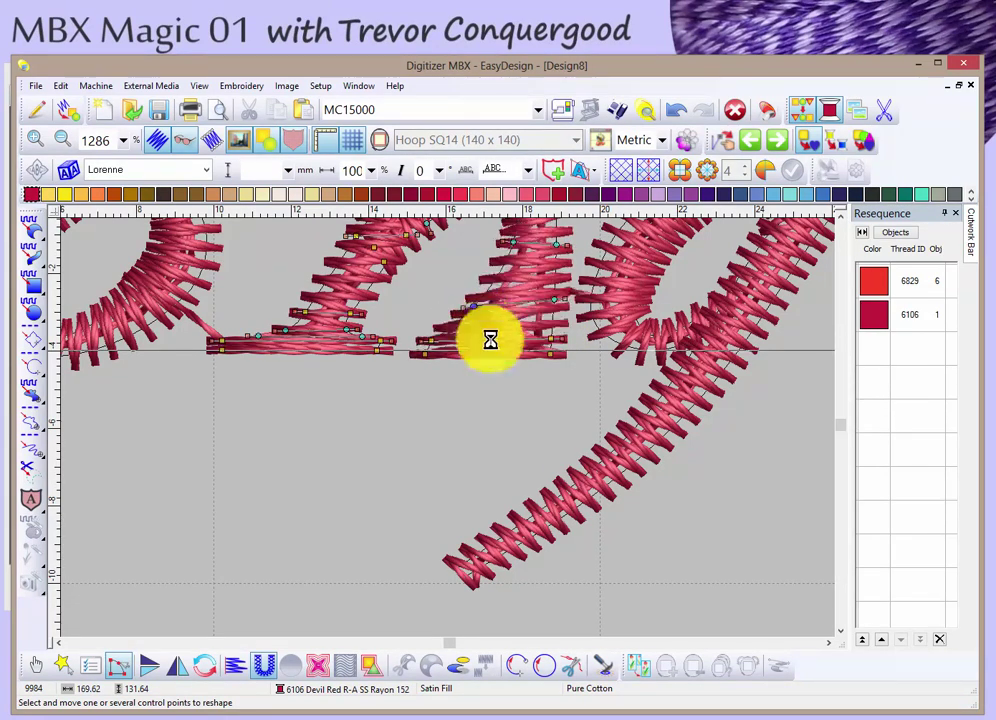
{"action": "left_click", "coordinate": [545, 310]}
{"action": "left_click_drag", "start_coordinate": [540, 309], "coordinate": [536, 311]}
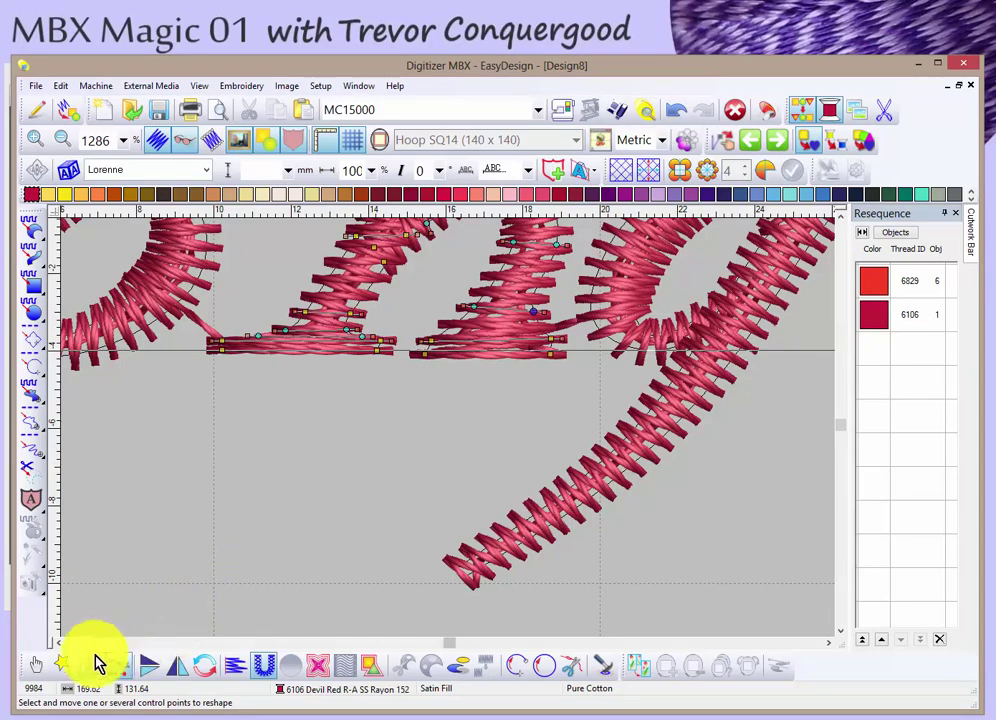
{"action": "left_click", "coordinate": [36, 665]}
Recolor both swirls and the name lettering to thread 6961 Wheat and deselect the design.
{"action": "scroll", "coordinate": [402, 494], "scroll_direction": "up", "scroll_amount": 1}
{"action": "scroll", "coordinate": [402, 494], "scroll_direction": "down", "scroll_amount": 4}
{"action": "scroll", "coordinate": [402, 494], "scroll_direction": "down", "scroll_amount": 2}
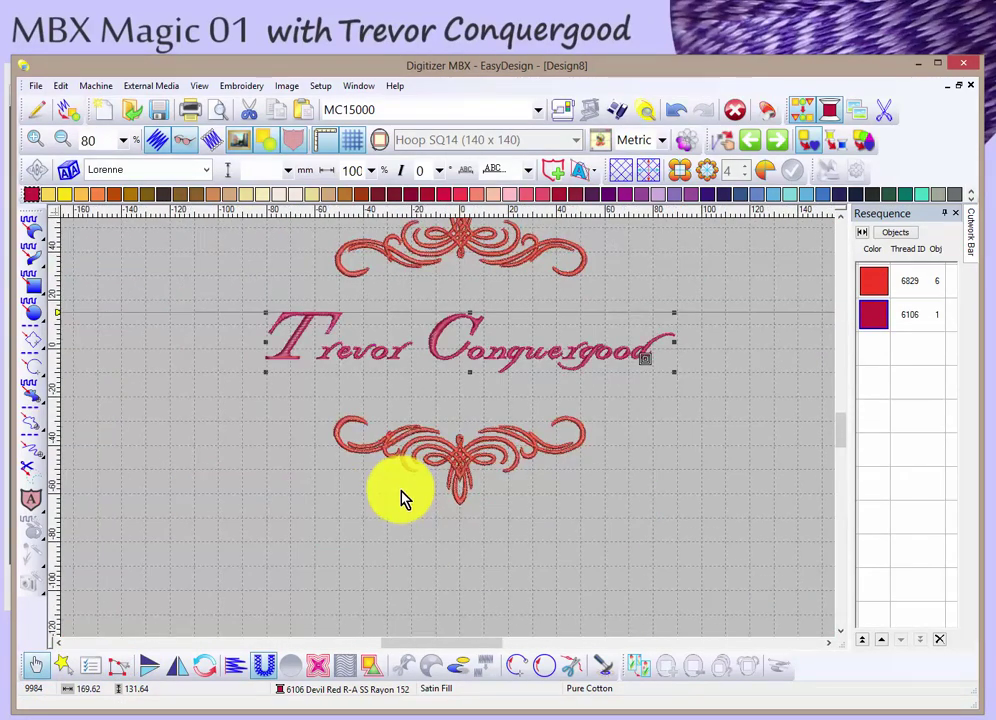
{"action": "left_click_drag", "start_coordinate": [314, 245], "coordinate": [630, 470]}
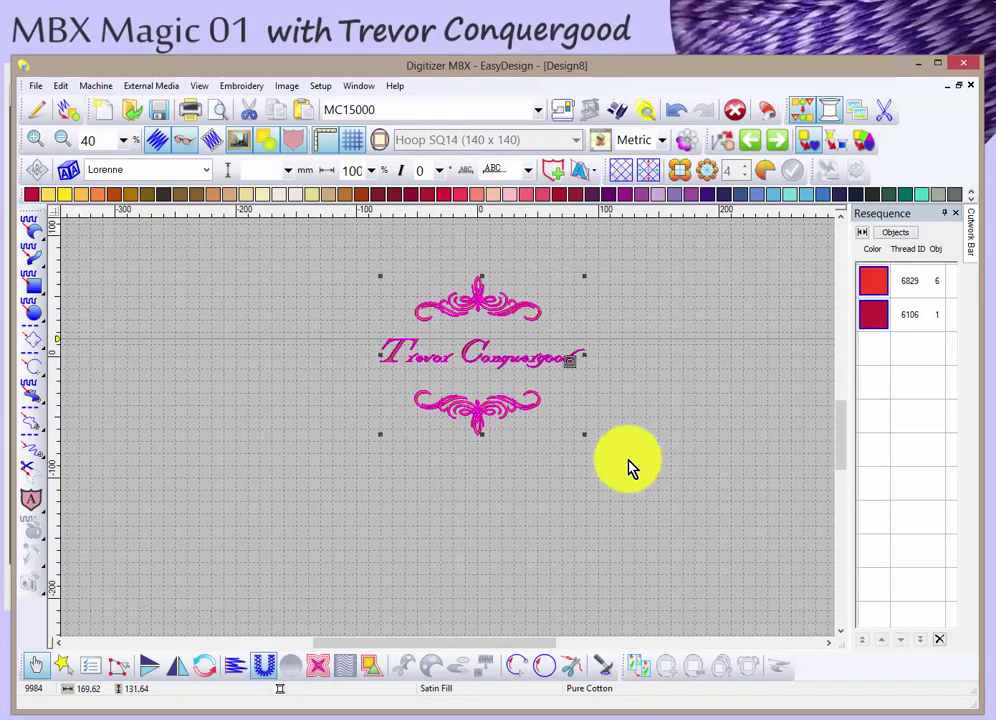
{"action": "left_click", "coordinate": [312, 197]}
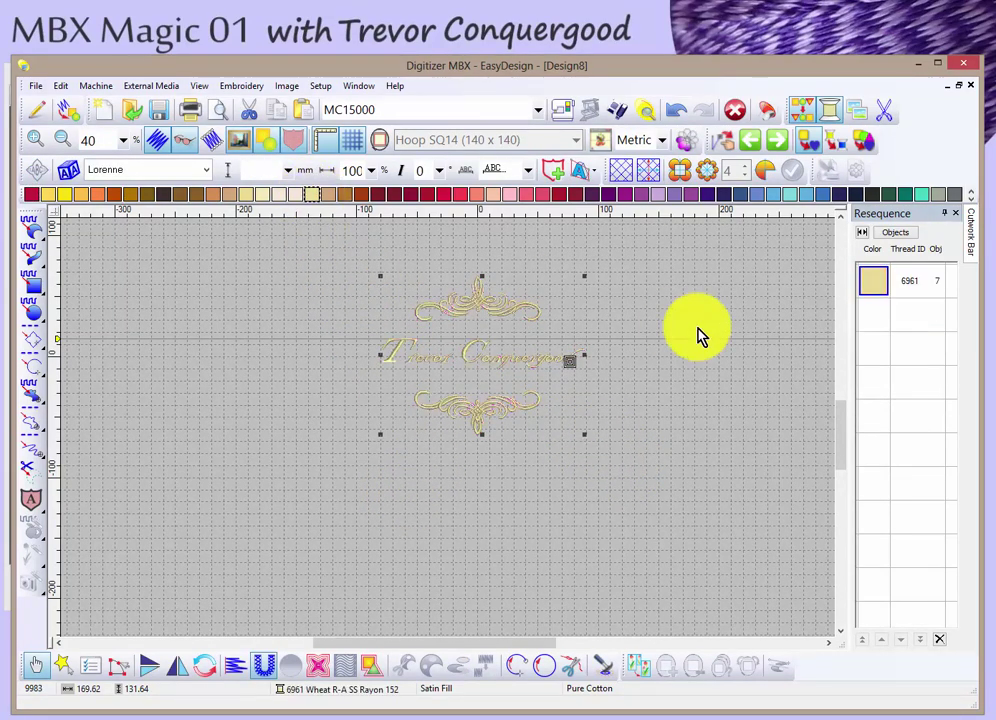
{"action": "left_click", "coordinate": [678, 400]}
Show the SQ14 hoop and narrow the name lettering from both ends to 82% width.
{"action": "left_click", "coordinate": [381, 141]}
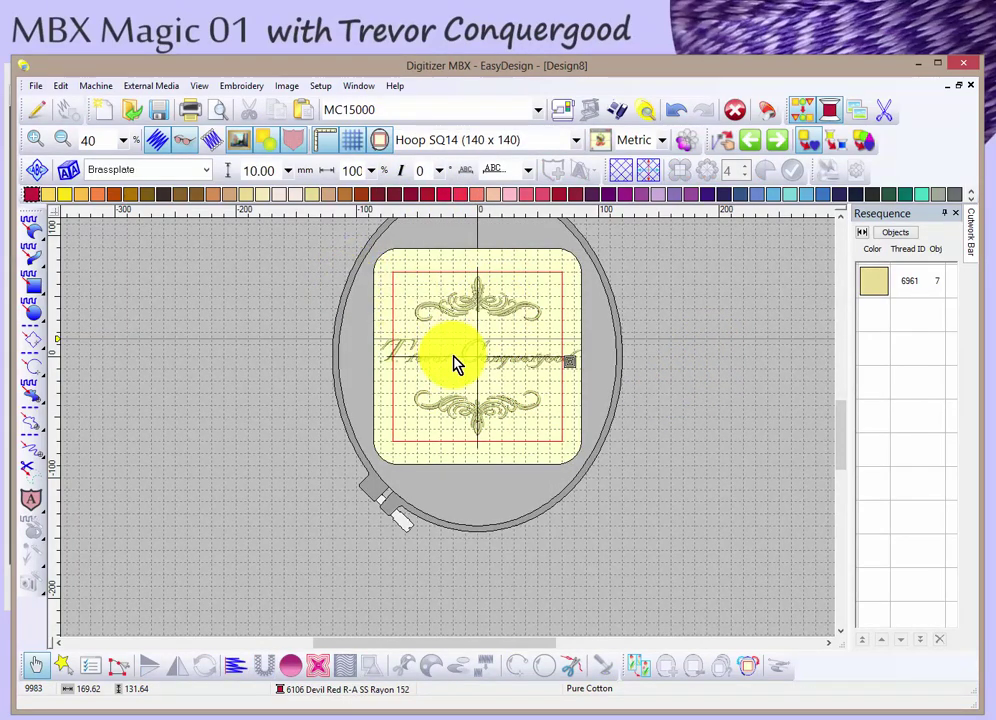
{"action": "key", "text": "z"}
{"action": "left_click", "coordinate": [573, 422]}
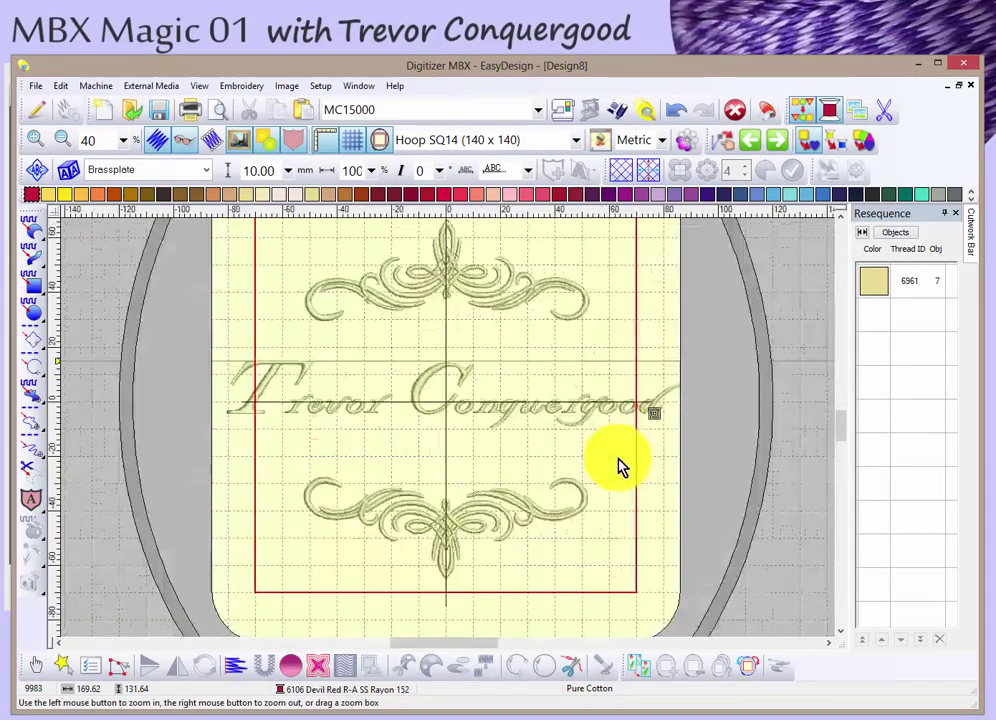
{"action": "left_click", "coordinate": [485, 418]}
{"action": "left_click_drag", "start_coordinate": [229, 398], "coordinate": [275, 398]}
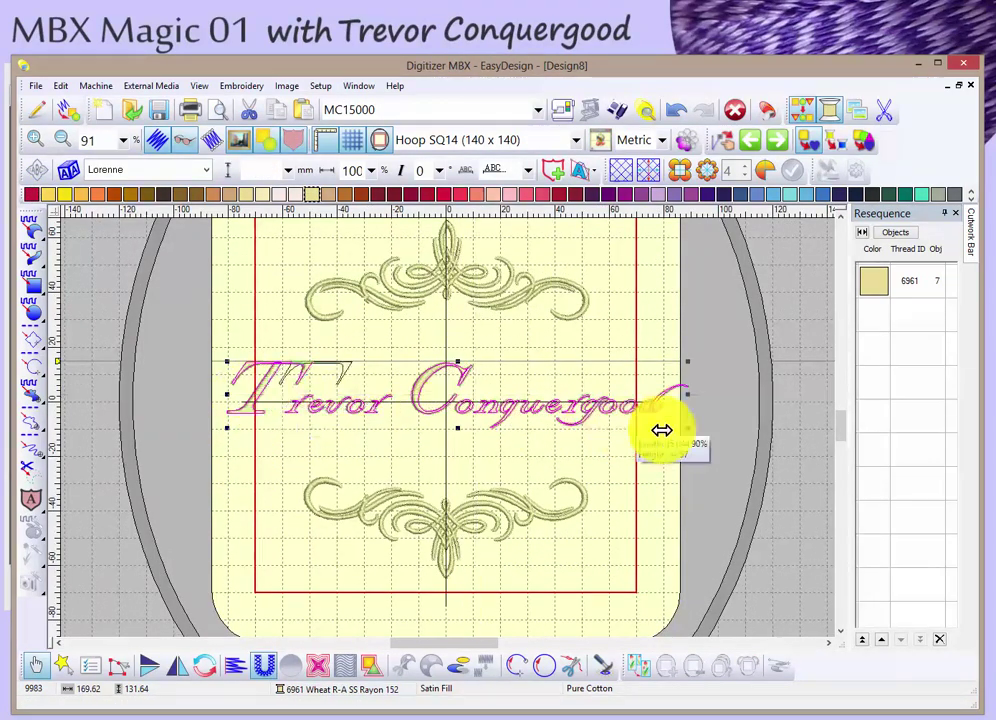
{"action": "left_click_drag", "start_coordinate": [678, 395], "coordinate": [651, 398]}
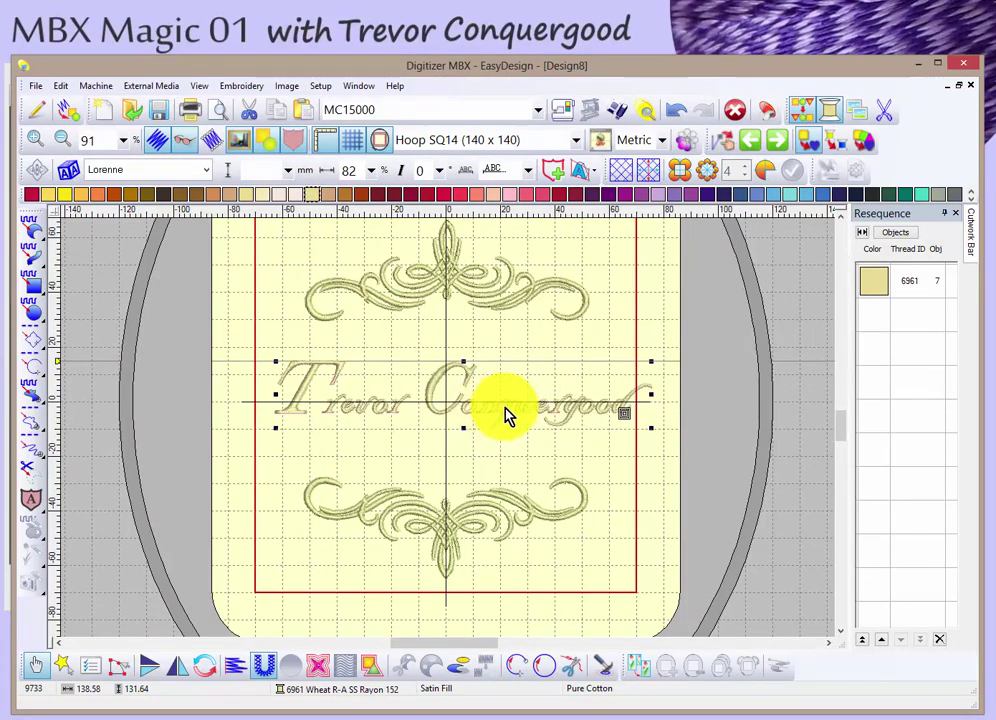
Shift the name lettering left and slightly down, narrow it from its right end to fit inside the hoop's red boundary, and deselect it.
{"action": "left_click_drag", "start_coordinate": [498, 415], "coordinate": [488, 425]}
{"action": "left_click_drag", "start_coordinate": [640, 405], "coordinate": [624, 405]}
{"action": "left_click", "coordinate": [272, 338]}
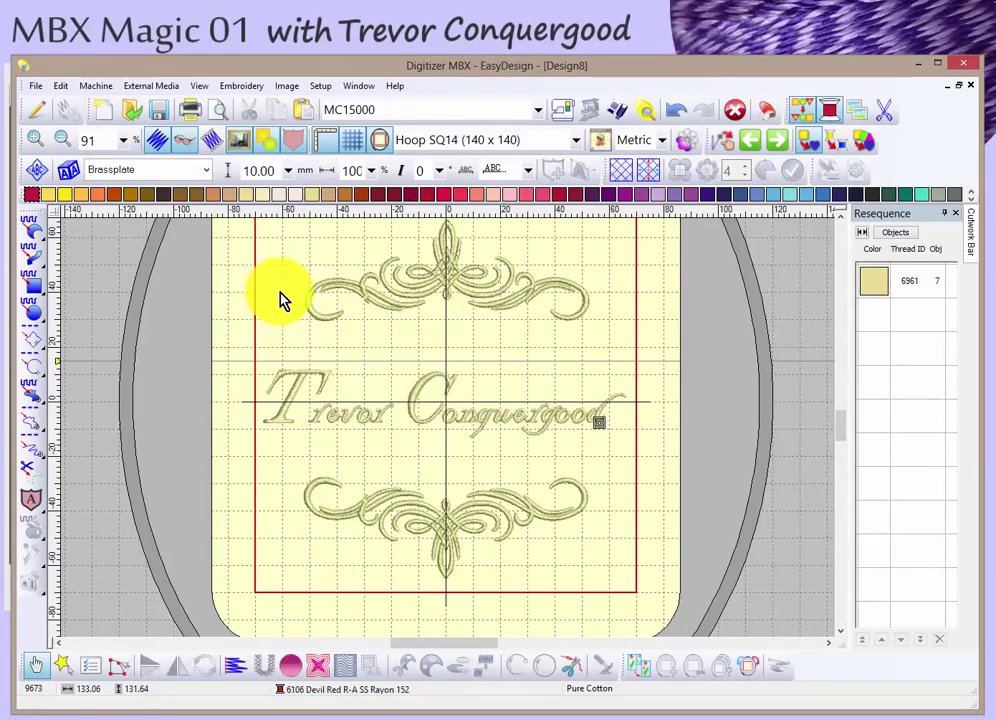
Move the upper swirl down about 12 mm and the lower swirl up about 8 mm, closer to the name, and deselect.
{"action": "key", "text": "minus"}
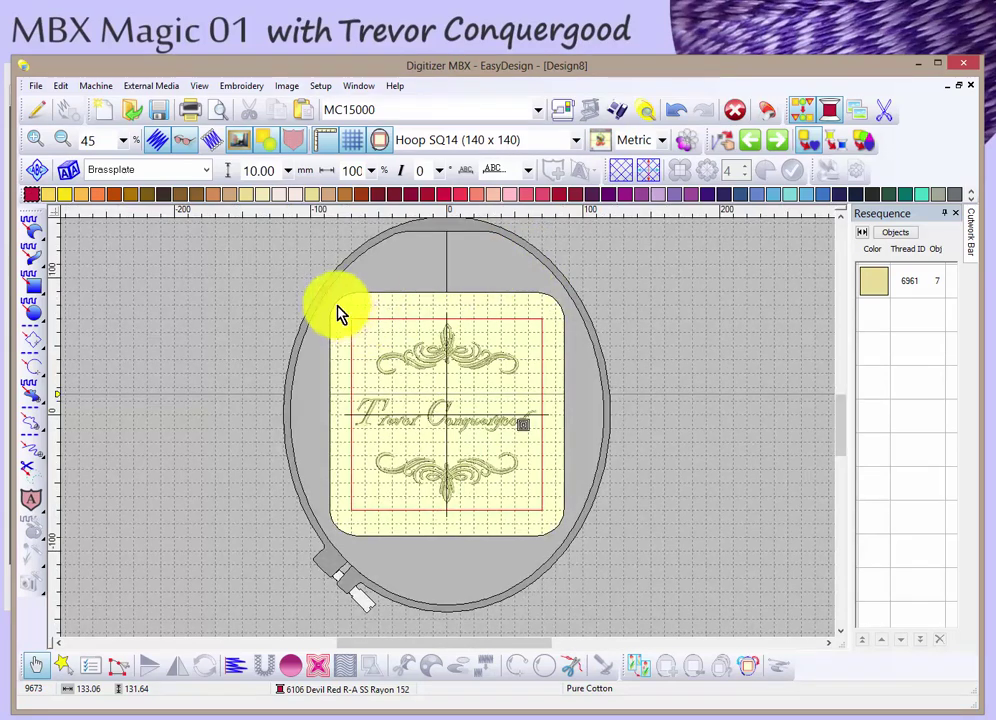
{"action": "left_click", "coordinate": [473, 358]}
{"action": "mouse_move", "coordinate": [473, 358]}
{"action": "left_mouse_down"}
{"action": "mouse_move", "coordinate": [487, 345]}
{"action": "mouse_move", "coordinate": [494, 356]}
{"action": "mouse_move", "coordinate": [485, 356]}
{"action": "left_mouse_up"}
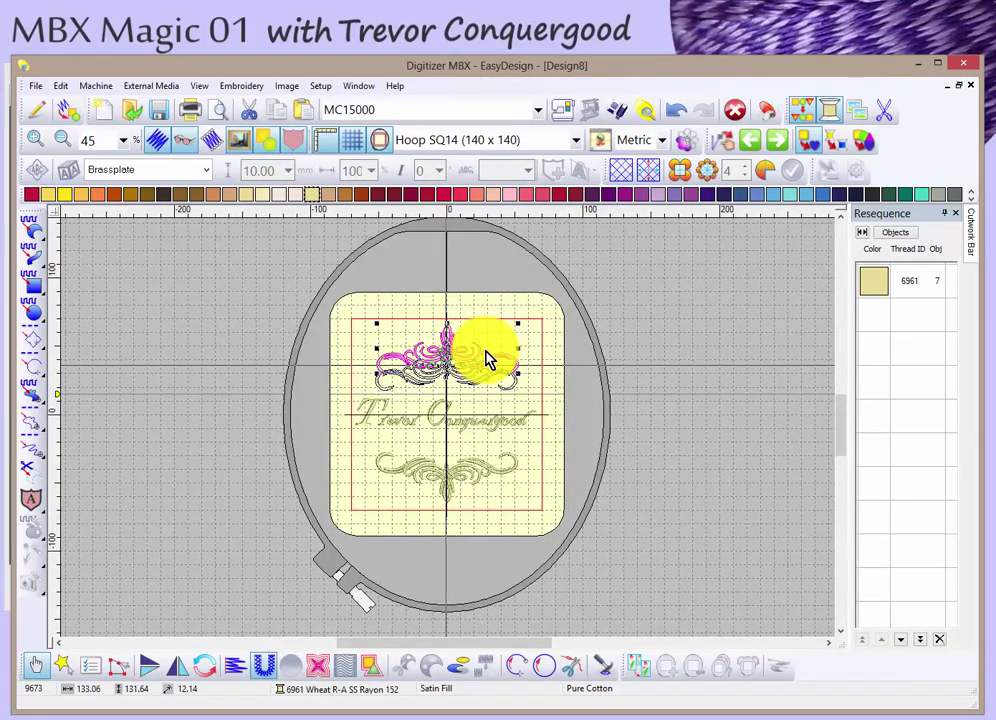
{"action": "left_click_drag", "start_coordinate": [354, 442], "coordinate": [533, 522]}
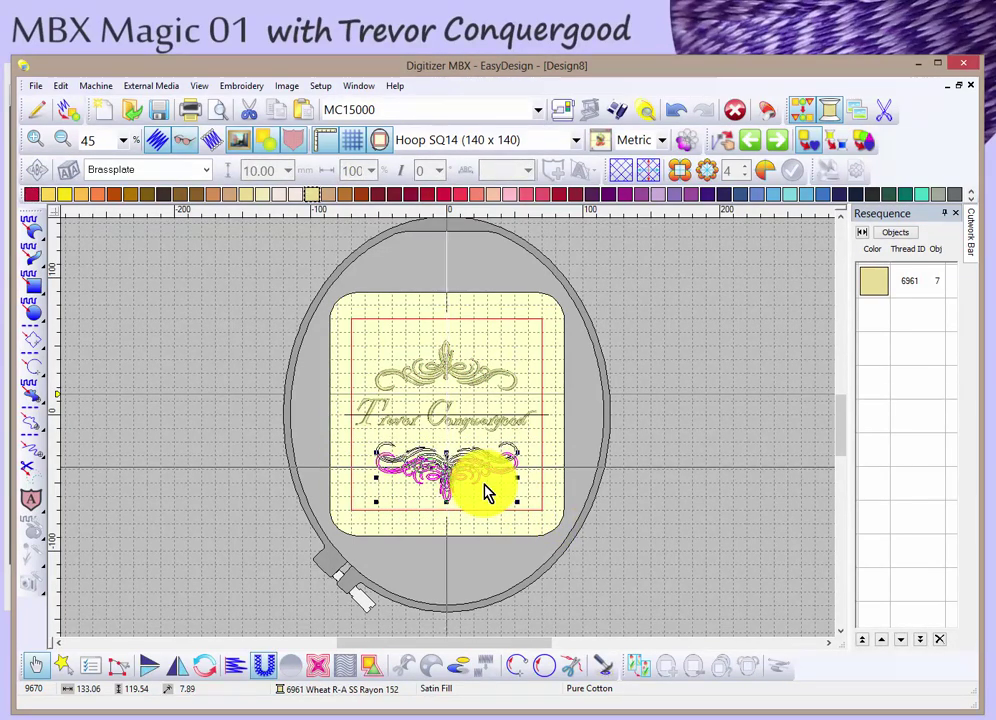
{"action": "key", "text": "shift+y"}
{"action": "left_click", "coordinate": [497, 510]}
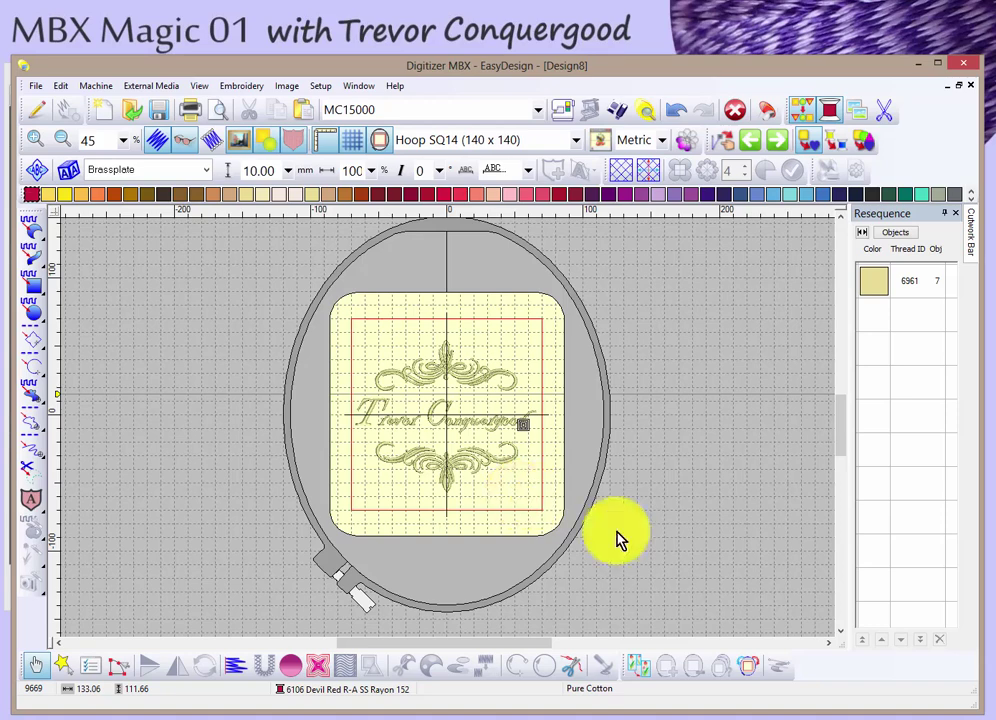
Switch to Windows Photo Viewer to examine the stitched sample photo MBX-Magic-01.003.jpg.
{"action": "left_click", "coordinate": [150, 716]}
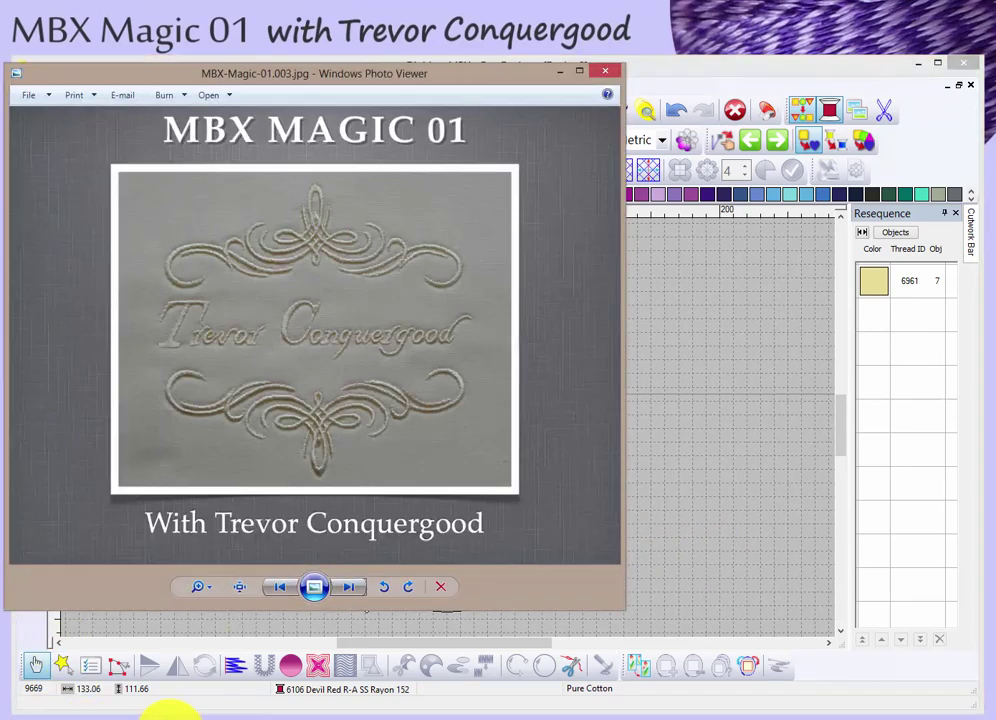